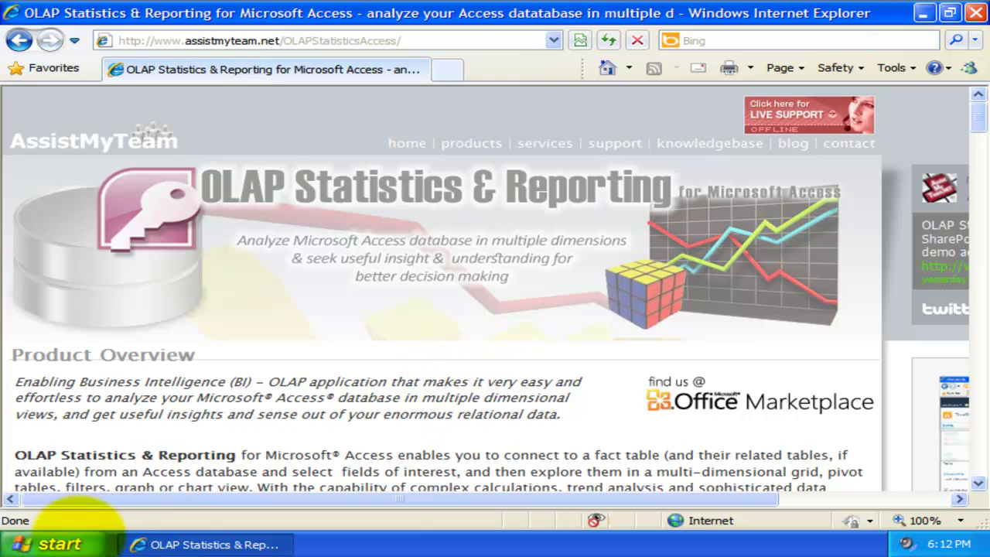
- Launch OLAP Access Manager from the OLAP Statistics & Reporting for Access program group
{"action": "left_click", "coordinate": [62, 541]}
{"action": "left_click", "coordinate": [93, 475]}
{"action": "left_click", "coordinate": [325, 478]}
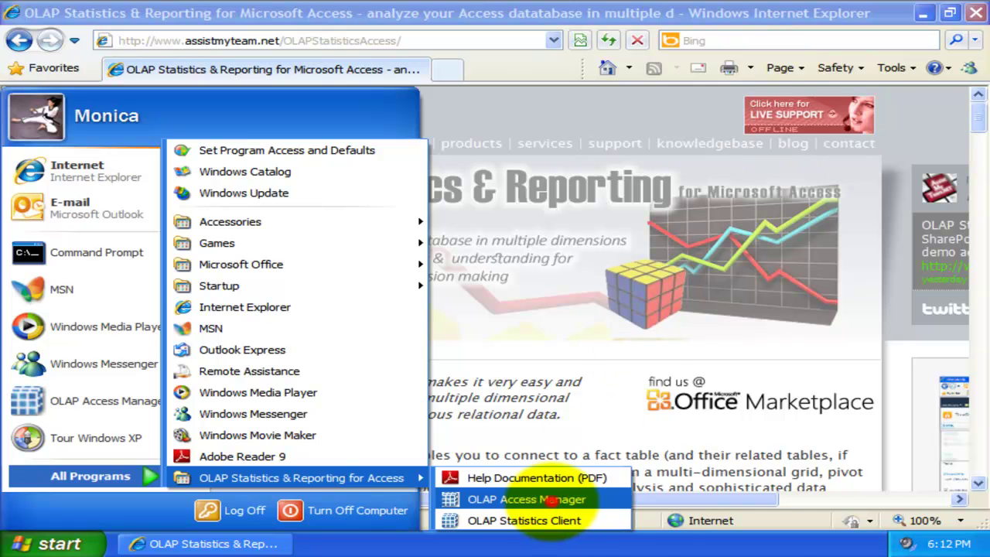
{"action": "left_click", "coordinate": [542, 499]}
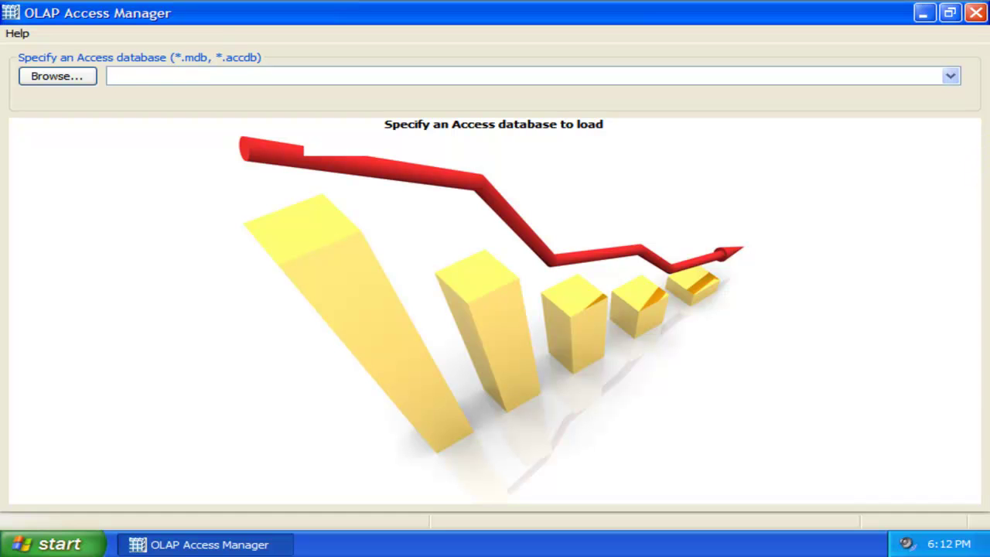
- Load the NWIND database from the DB folder and choose Order Details as the fact table
{"action": "left_click", "coordinate": [58, 77]}
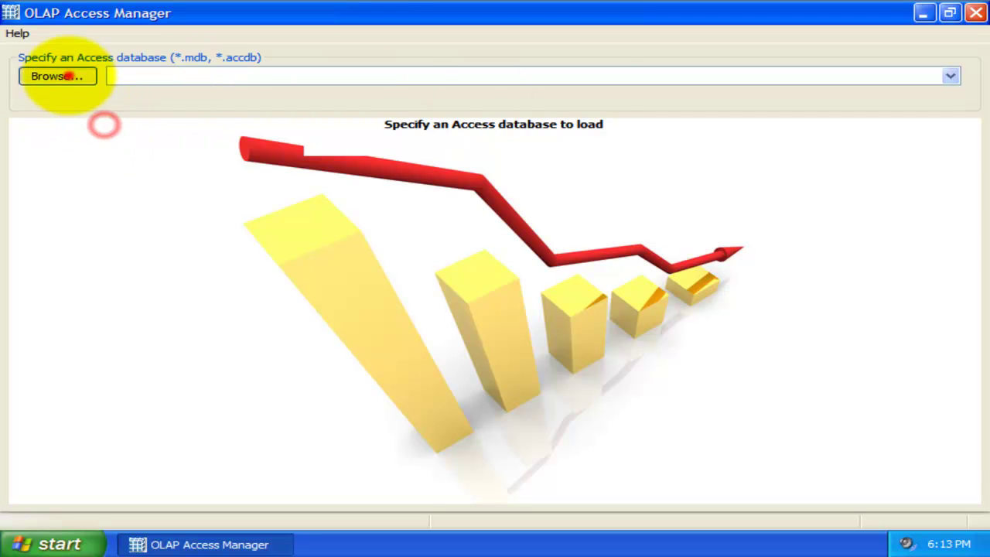
{"action": "left_click_drag", "start_coordinate": [206, 24], "coordinate": [293, 46]}
{"action": "left_click", "coordinate": [246, 92]}
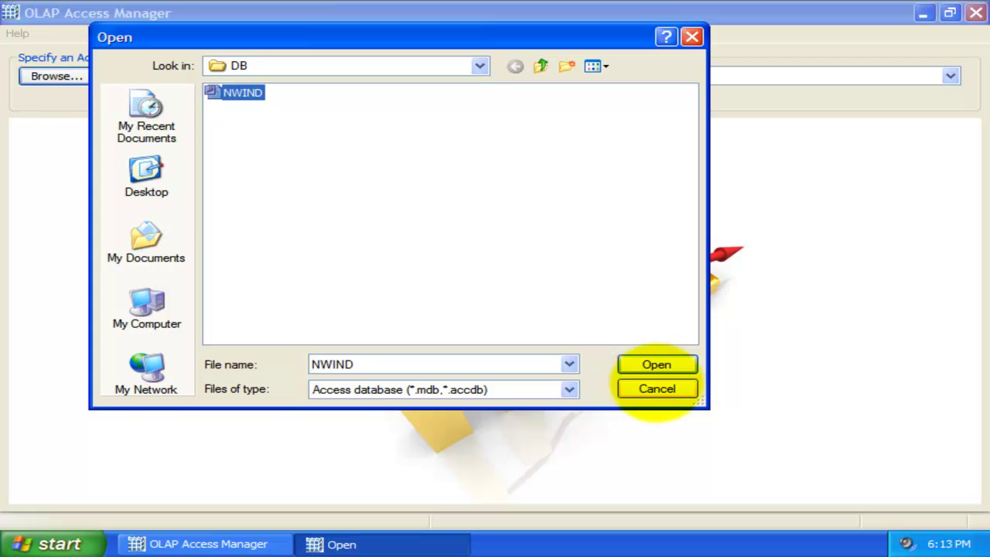
{"action": "left_click", "coordinate": [638, 364]}
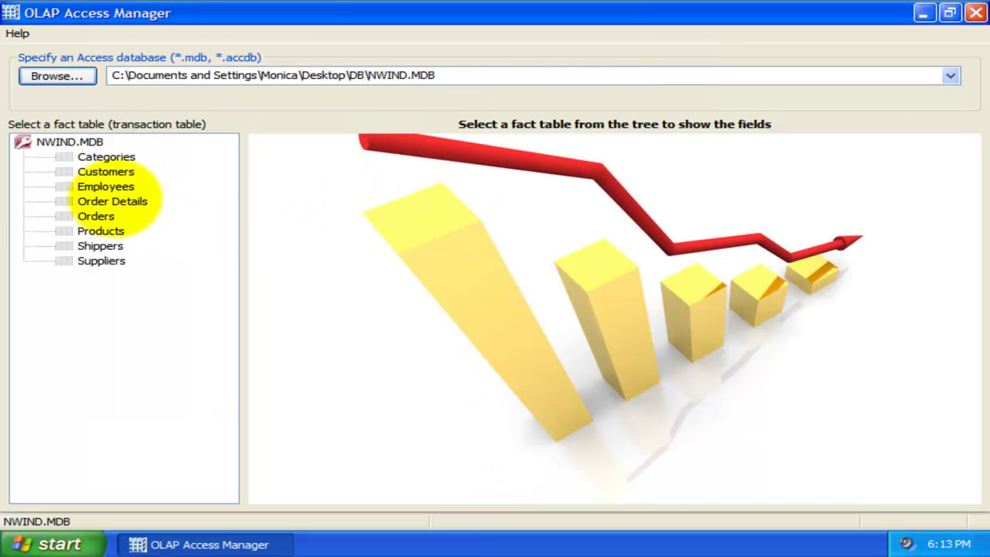
{"action": "left_click", "coordinate": [112, 201]}
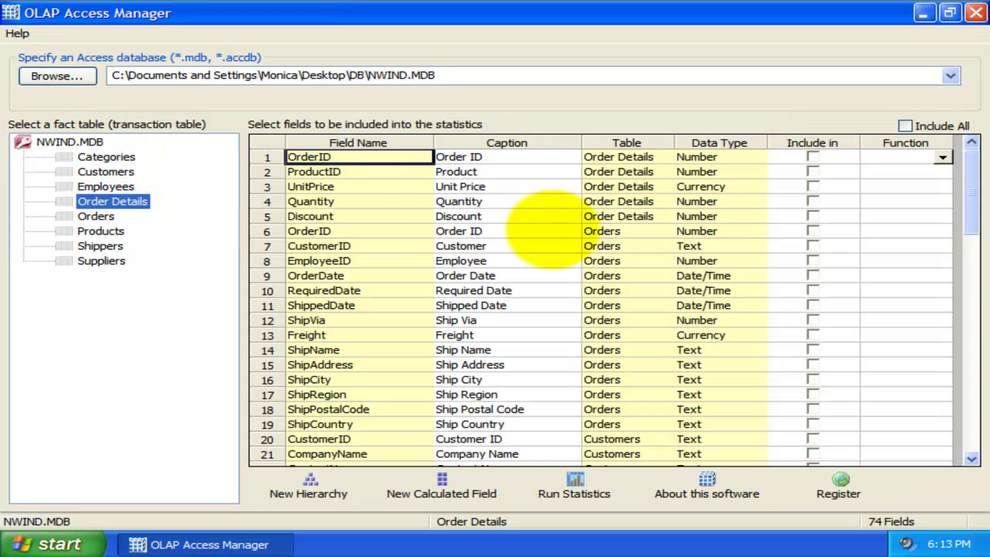
- Examine the available fields of Order Details and its related tables, from Orders down to Categories
{"action": "left_click", "coordinate": [602, 244]}
{"action": "scroll", "coordinate": [626, 282], "scroll_direction": "down", "scroll_amount": 6}
{"action": "scroll", "coordinate": [976, 246], "scroll_direction": "up", "scroll_amount": 6}
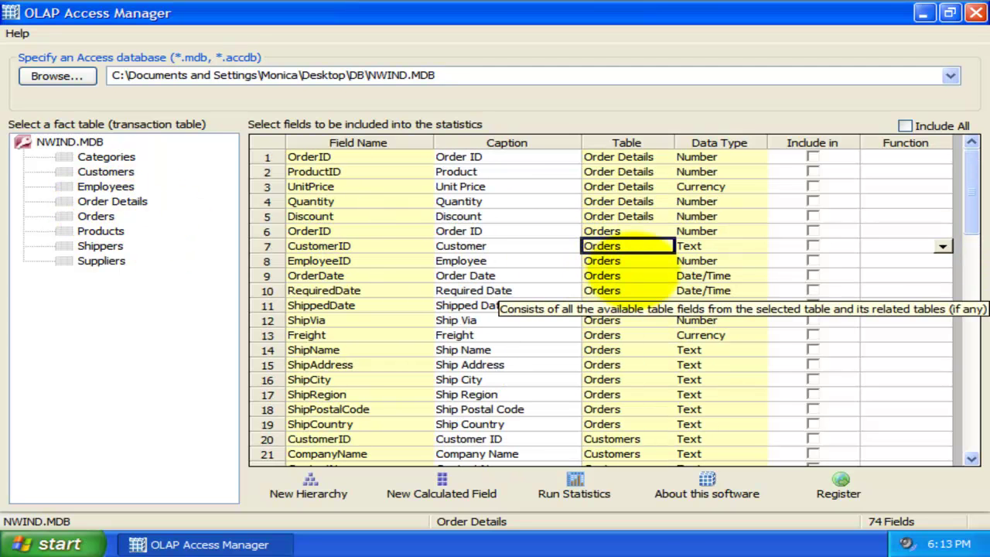
{"action": "left_click", "coordinate": [632, 277]}
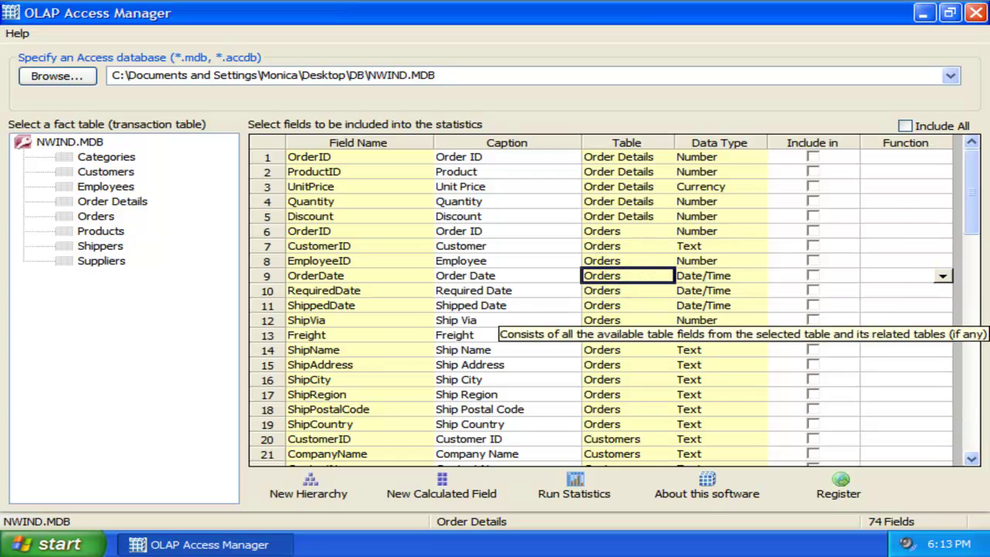
{"action": "left_click", "coordinate": [598, 269]}
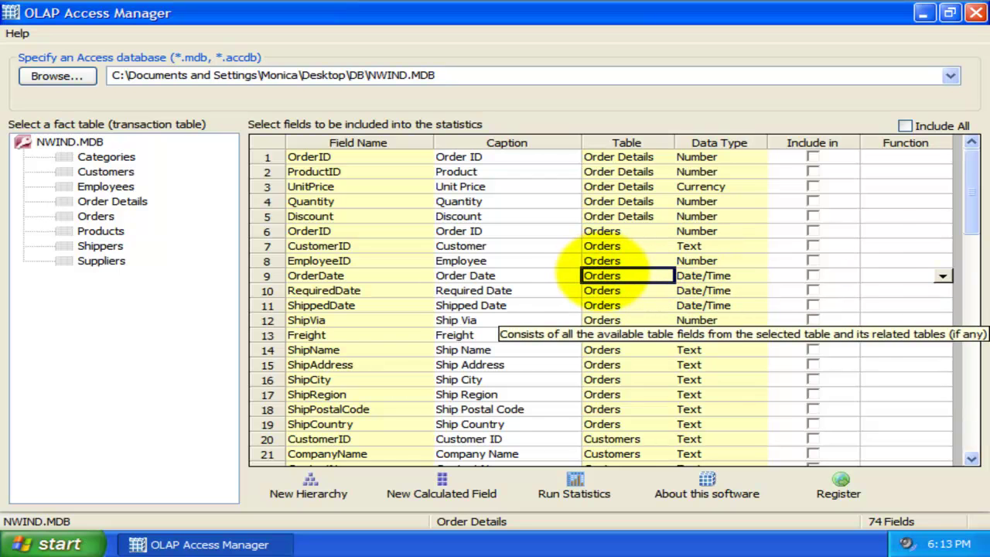
{"action": "left_click", "coordinate": [636, 263]}
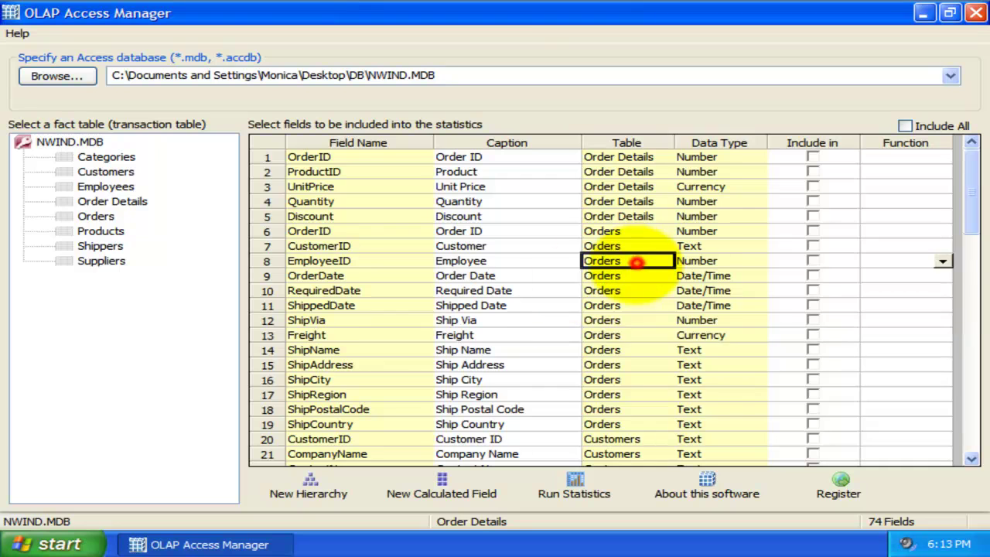
{"action": "scroll", "coordinate": [649, 340], "scroll_direction": "down", "scroll_amount": 6}
{"action": "left_click", "coordinate": [642, 316]}
{"action": "scroll", "coordinate": [642, 348], "scroll_direction": "down", "scroll_amount": 3}
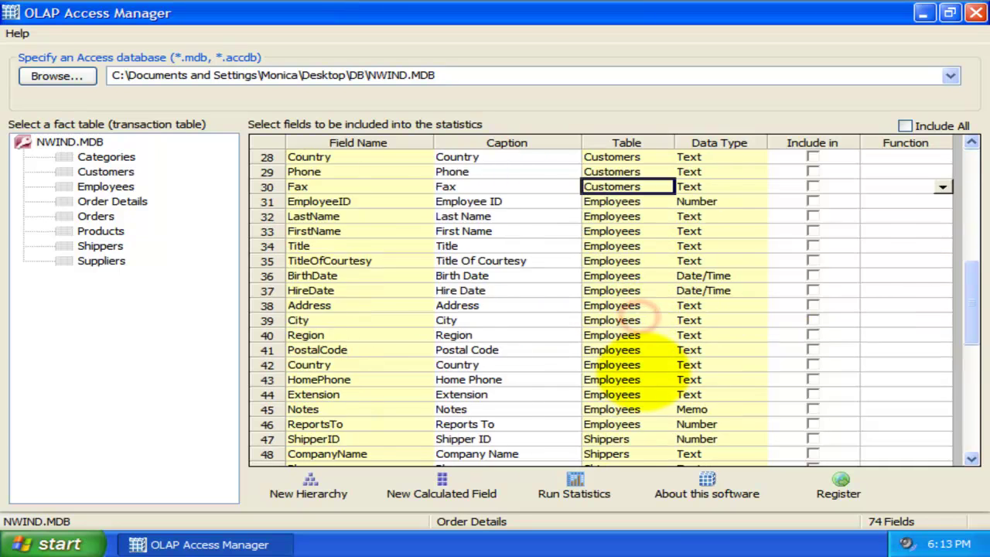
{"action": "scroll", "coordinate": [651, 362], "scroll_direction": "down", "scroll_amount": 9}
{"action": "scroll", "coordinate": [650, 365], "scroll_direction": "up", "scroll_amount": 12}
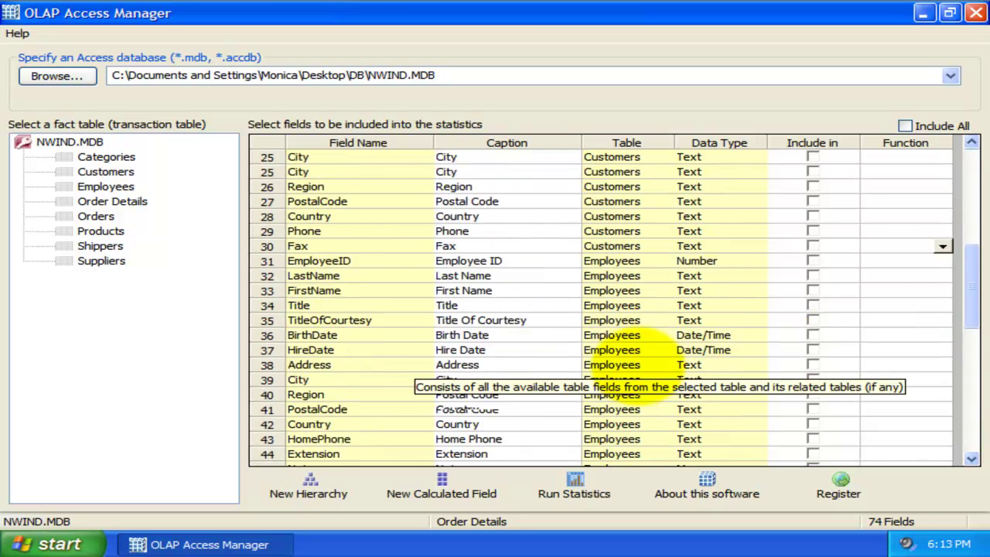
{"action": "left_click", "coordinate": [641, 350]}
{"action": "scroll", "coordinate": [654, 390], "scroll_direction": "down", "scroll_amount": 2}
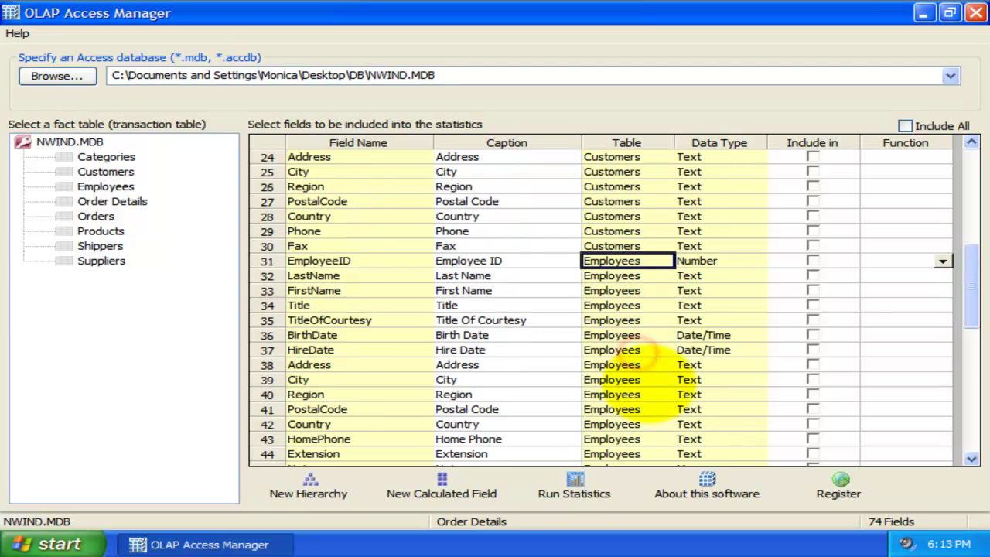
{"action": "scroll", "coordinate": [645, 379], "scroll_direction": "down", "scroll_amount": 10}
{"action": "left_click", "coordinate": [636, 434]}
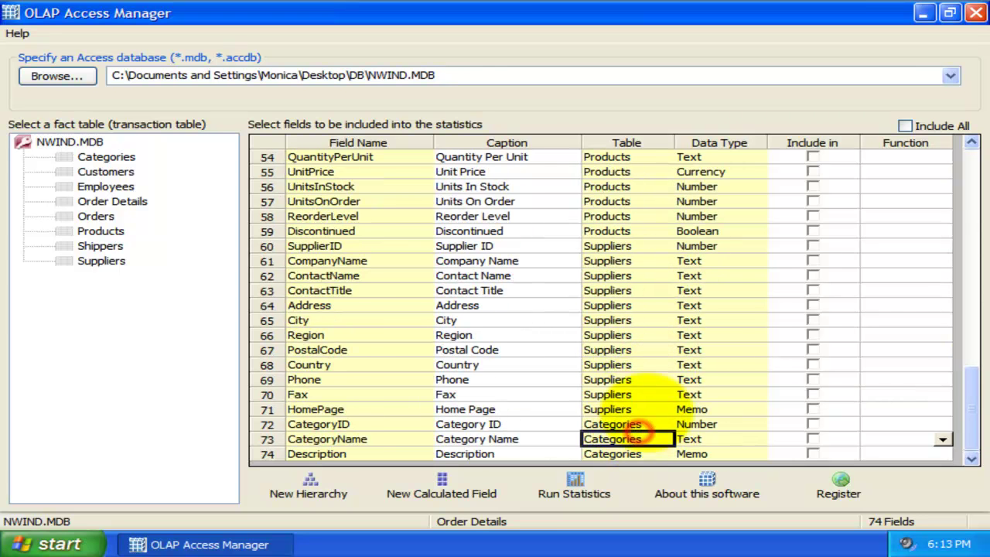
{"action": "left_click_drag", "start_coordinate": [973, 403], "coordinate": [967, 166]}
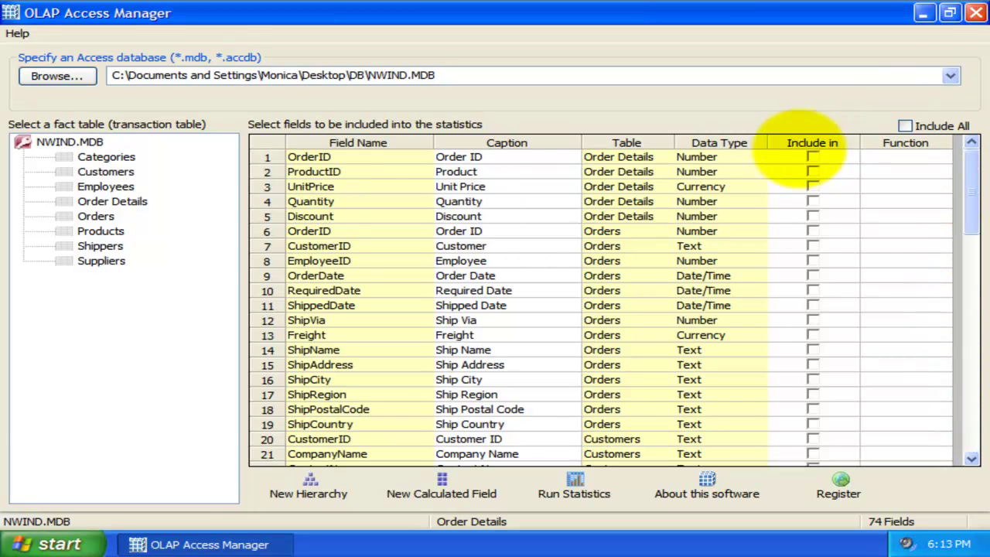
- Include the OrderDate field of the Orders table in the statistics
{"action": "left_click", "coordinate": [812, 157]}
{"action": "left_click", "coordinate": [813, 156]}
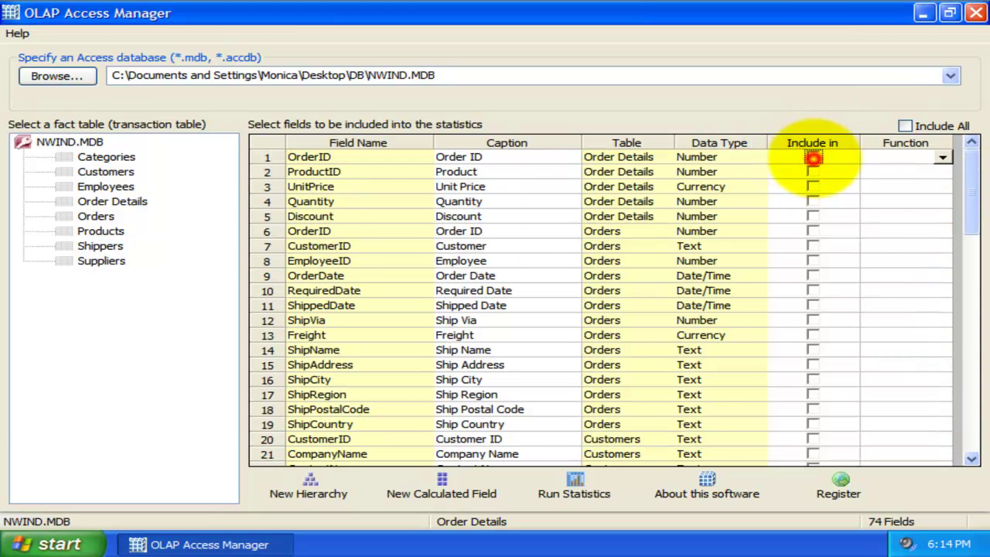
{"action": "left_click", "coordinate": [414, 276]}
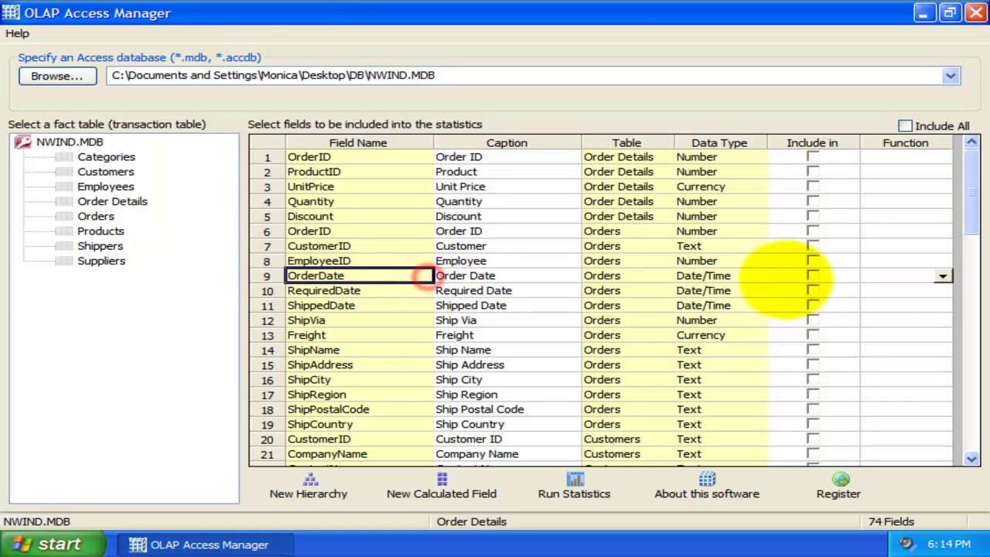
{"action": "left_click", "coordinate": [812, 276]}
- Include the CompanyName and ContactName fields of the Customers table in the statistics
{"action": "left_click", "coordinate": [364, 425]}
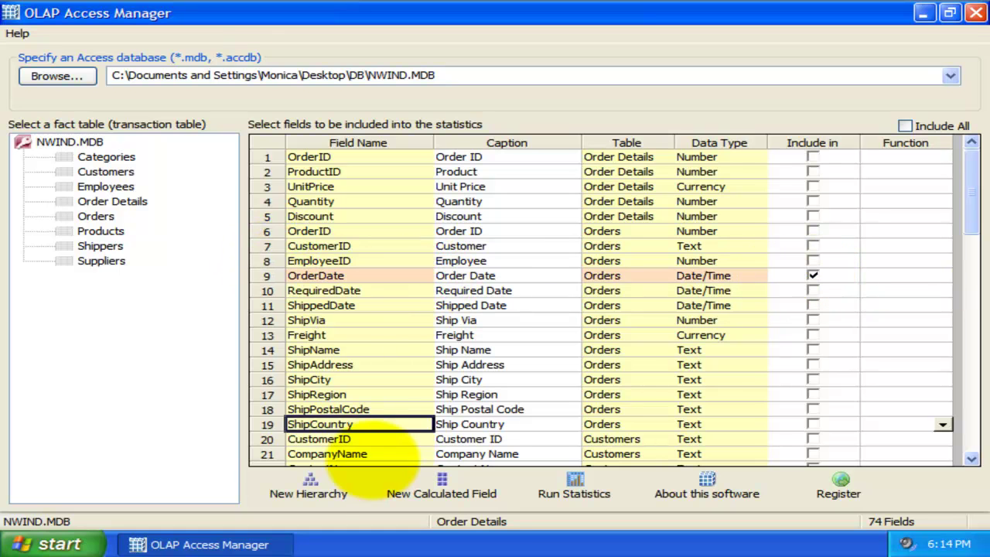
{"action": "left_click", "coordinate": [364, 454]}
{"action": "left_click", "coordinate": [812, 454]}
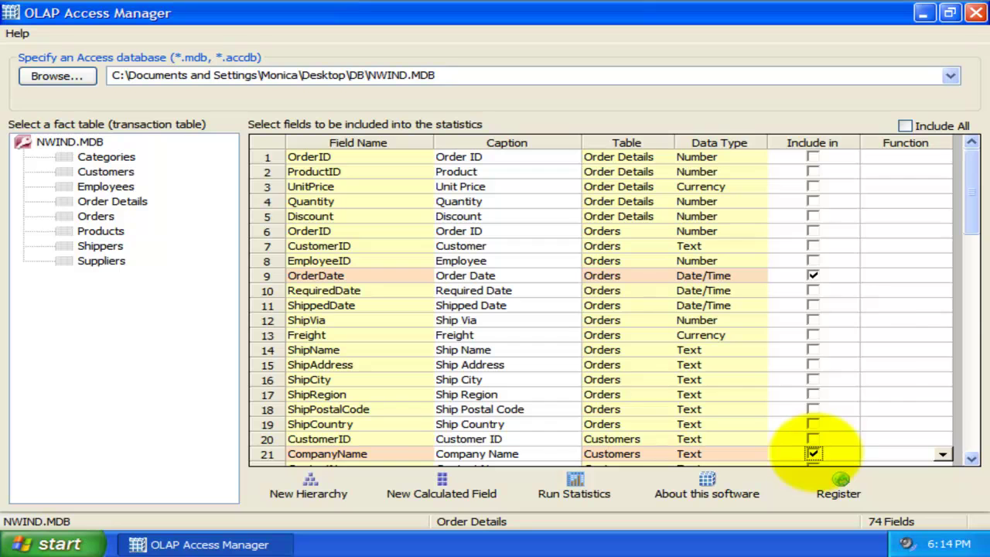
{"action": "left_click", "coordinate": [972, 270]}
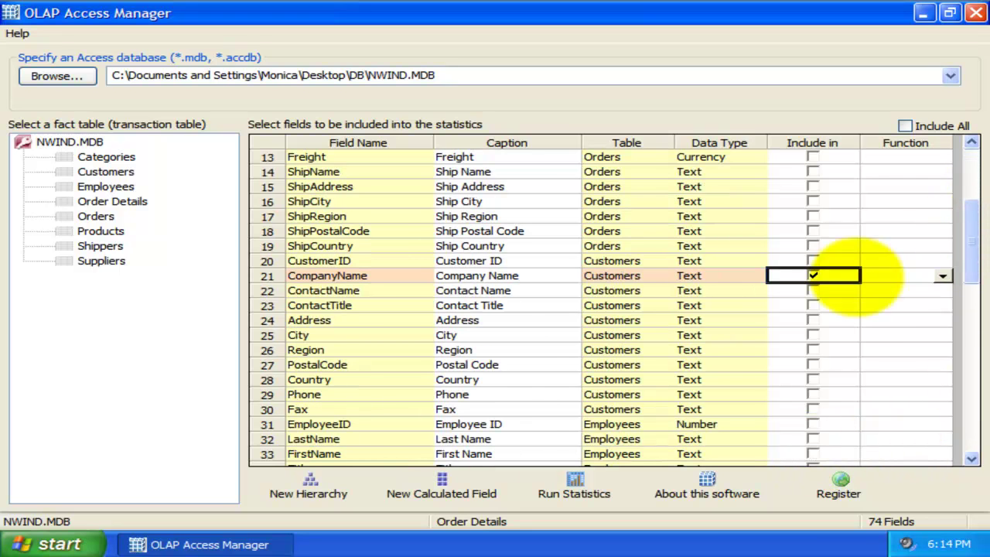
{"action": "left_click", "coordinate": [812, 290]}
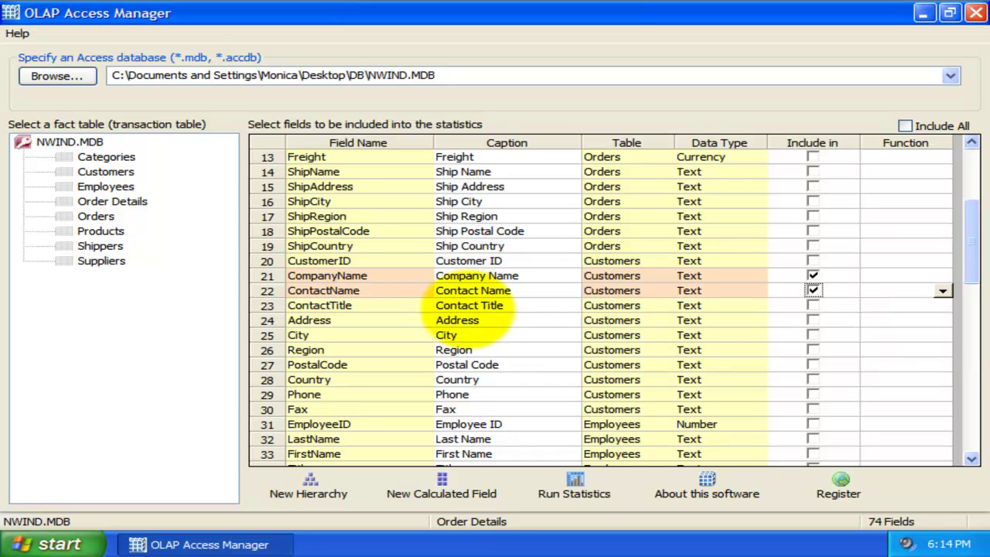
{"action": "left_click", "coordinate": [380, 295]}
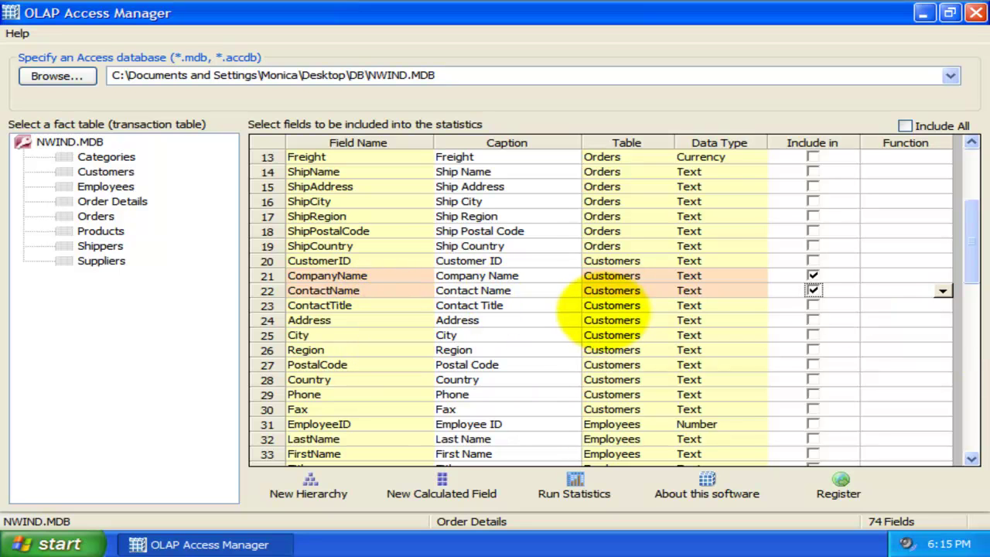
- Include the FirstName field of the Employees table in the statistics
{"action": "left_click", "coordinate": [404, 424]}
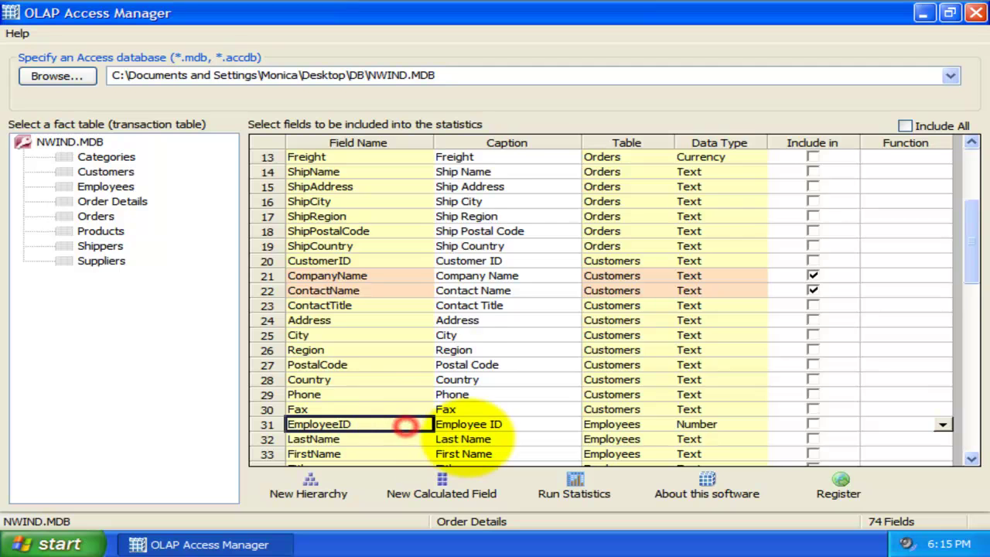
{"action": "scroll", "coordinate": [404, 424], "scroll_direction": "down", "scroll_amount": 2}
{"action": "left_click", "coordinate": [374, 366]}
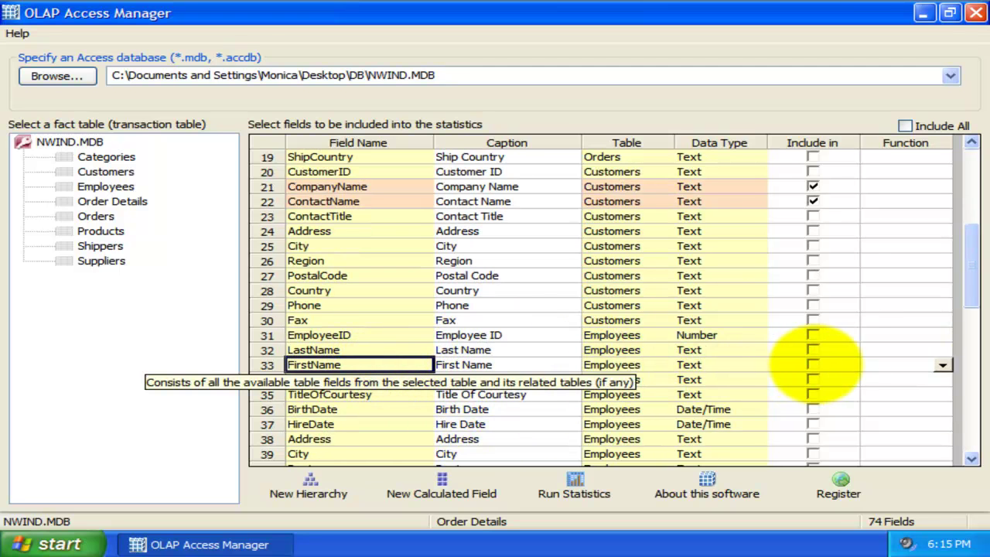
{"action": "left_click", "coordinate": [812, 364]}
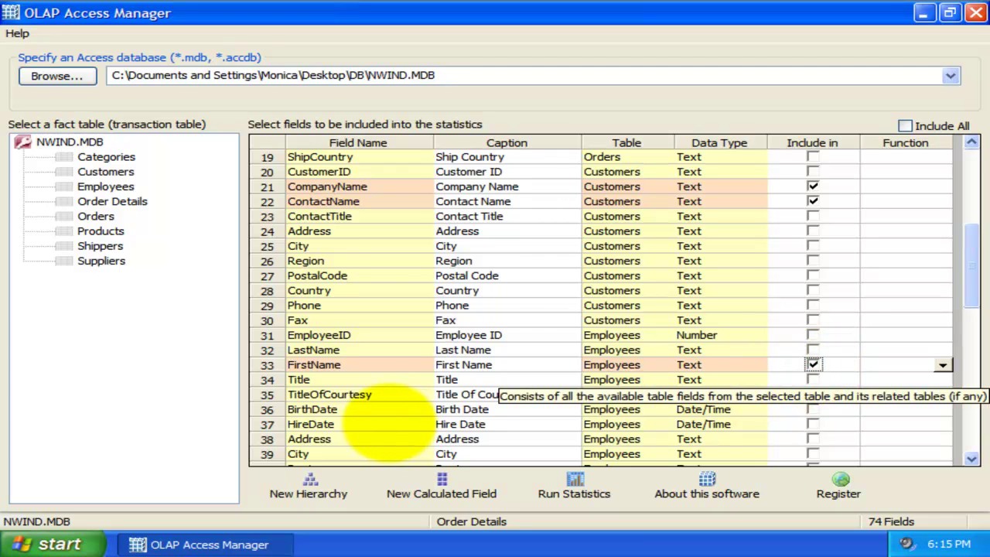
- Change the caption of the Employees table's FirstName field to "Employee Name"
{"action": "double_click", "coordinate": [970, 459]}
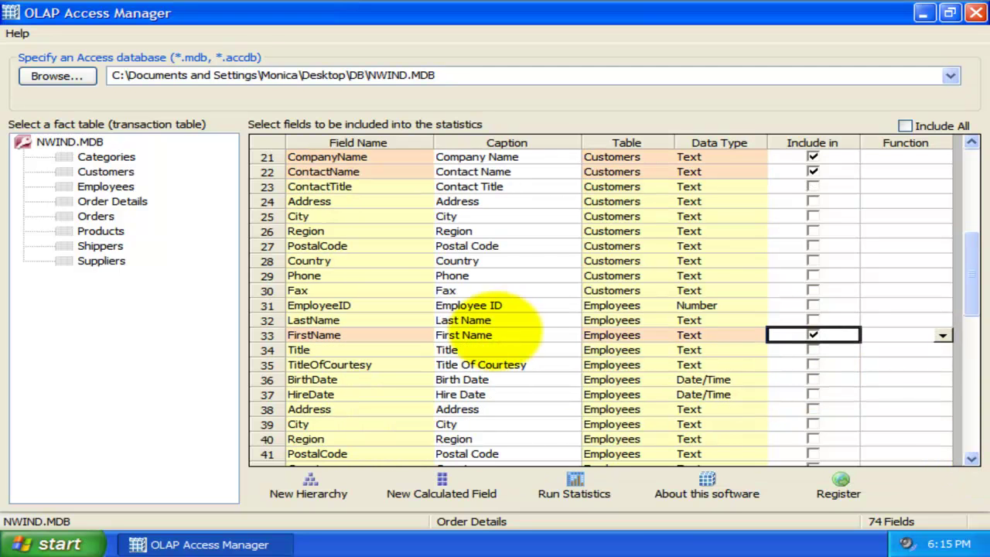
{"action": "left_click", "coordinate": [499, 334]}
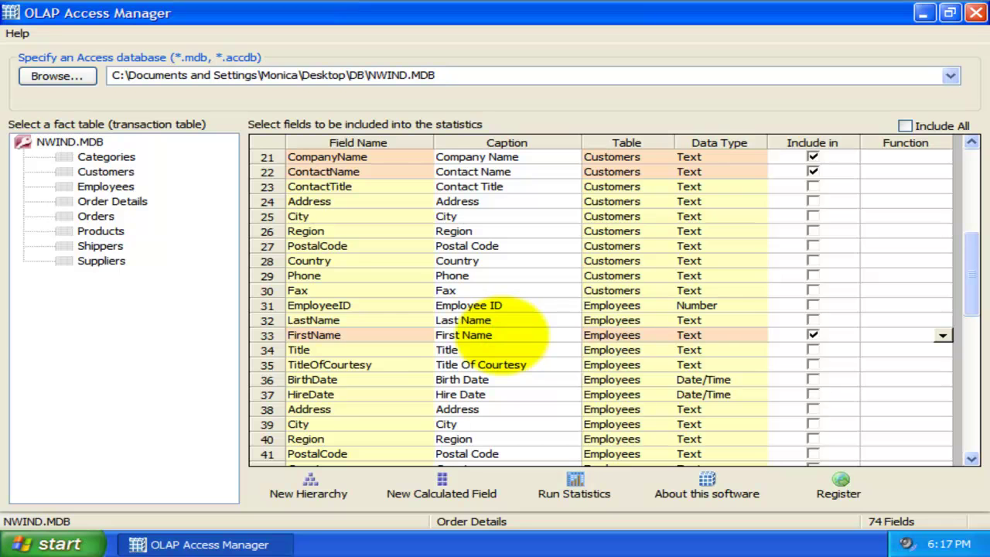
{"action": "left_click_drag", "start_coordinate": [499, 333], "coordinate": [421, 333]}
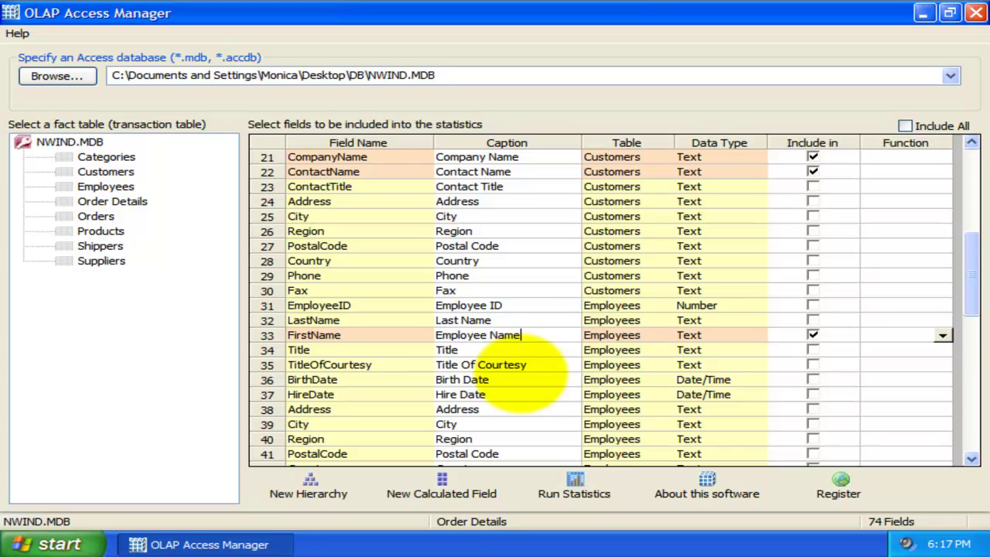
{"action": "key", "text": "Return"}
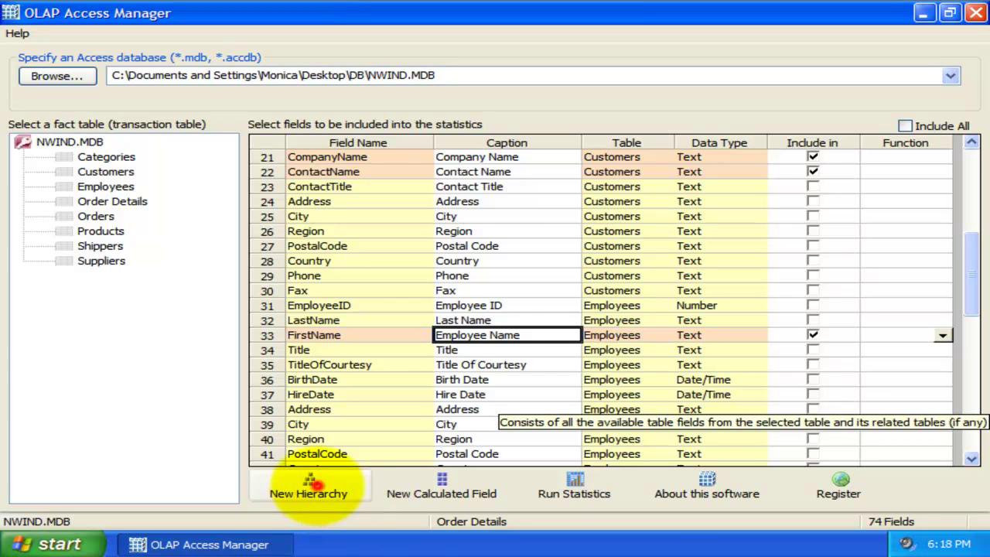
- Start a new hierarchy dimension named "Region Wise" with [Orders].ShipCountry as its top level
{"action": "left_click", "coordinate": [309, 486]}
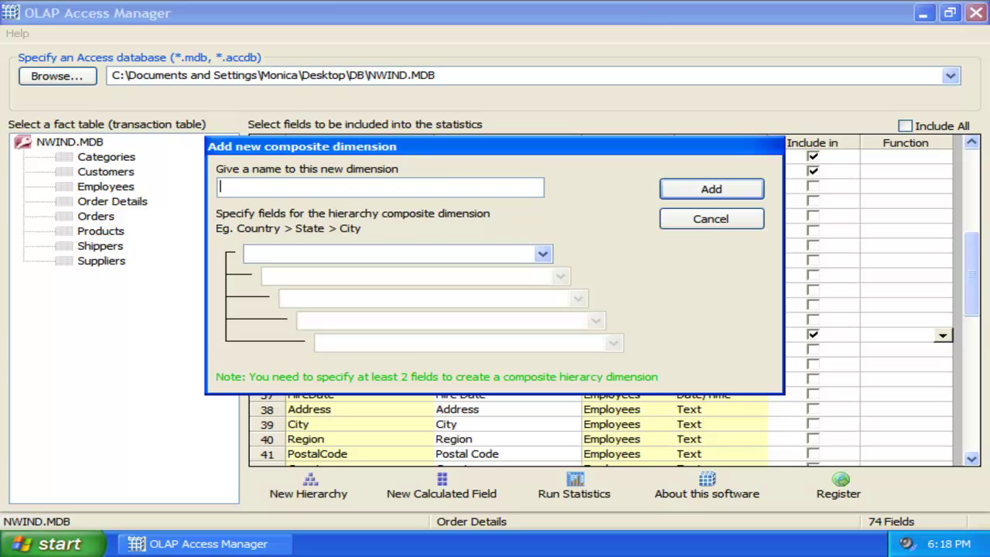
{"action": "left_click", "coordinate": [396, 186]}
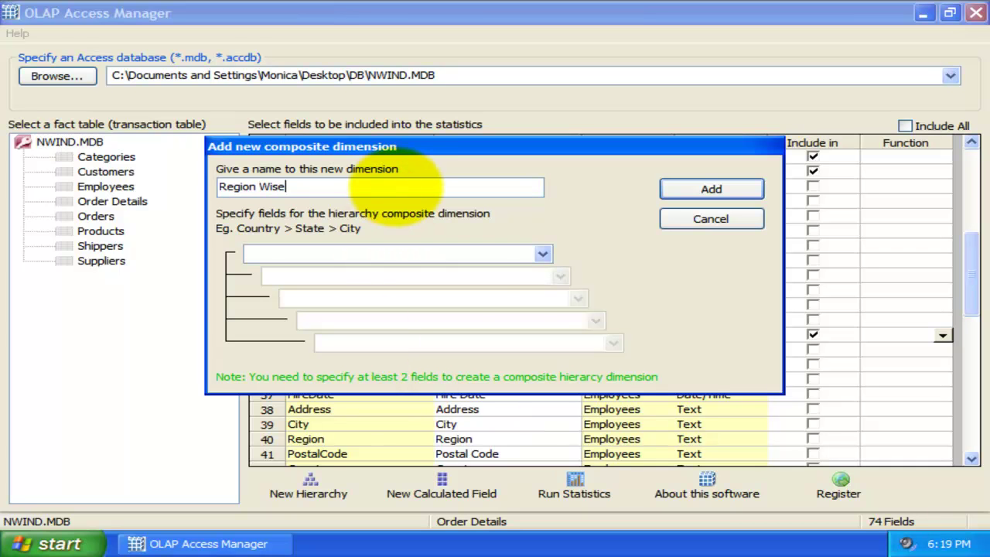
{"action": "left_click", "coordinate": [542, 254]}
{"action": "scroll", "coordinate": [518, 274], "scroll_direction": "down", "scroll_amount": 3}
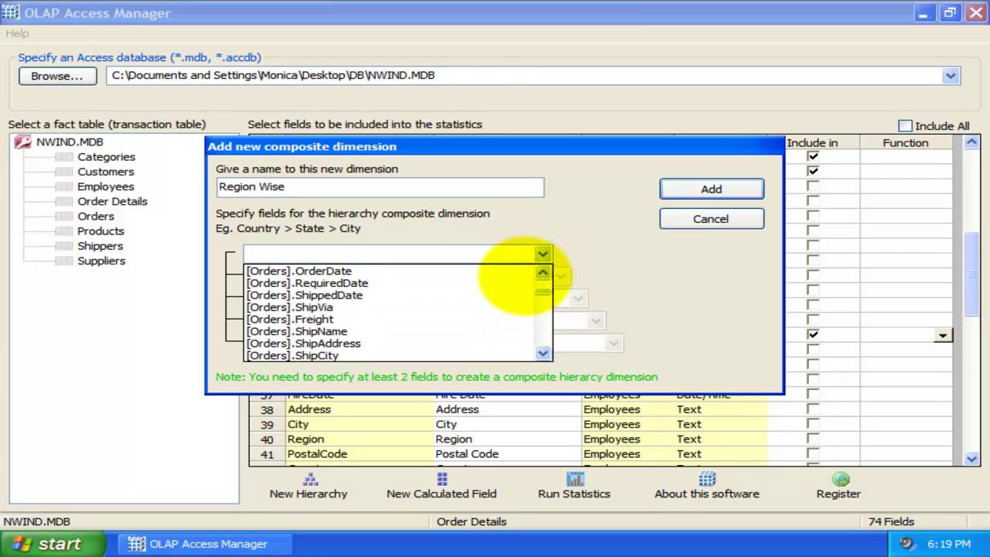
{"action": "scroll", "coordinate": [475, 332], "scroll_direction": "down", "scroll_amount": 1}
{"action": "left_click", "coordinate": [473, 351]}
- Set [Orders].ShipRegion and [Orders].ShipCity as the second and third levels of the hierarchy and add the dimension to the field list
{"action": "left_click", "coordinate": [560, 276]}
{"action": "scroll", "coordinate": [534, 317], "scroll_direction": "down", "scroll_amount": 3}
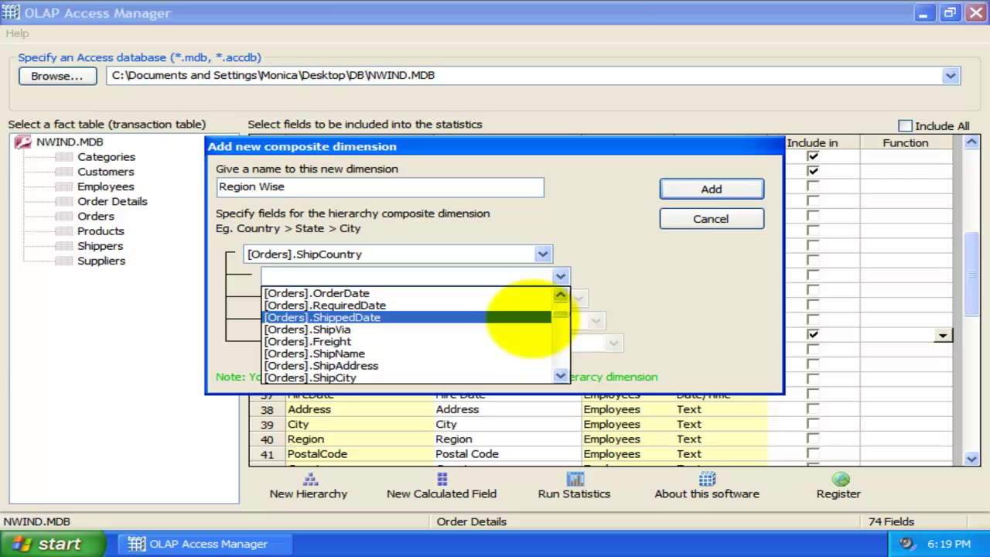
{"action": "scroll", "coordinate": [495, 333], "scroll_direction": "down", "scroll_amount": 1}
{"action": "left_click", "coordinate": [459, 353]}
{"action": "left_click", "coordinate": [577, 297]}
{"action": "scroll", "coordinate": [534, 352], "scroll_direction": "down", "scroll_amount": 1}
{"action": "scroll", "coordinate": [503, 356], "scroll_direction": "down", "scroll_amount": 3}
{"action": "left_click", "coordinate": [503, 357]}
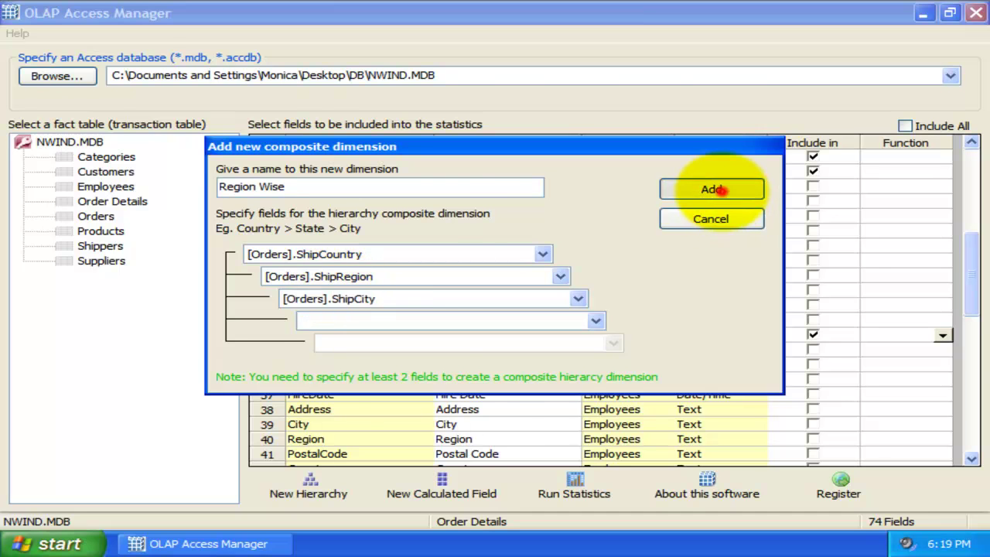
{"action": "left_click", "coordinate": [690, 188]}
{"action": "left_click", "coordinate": [966, 425]}
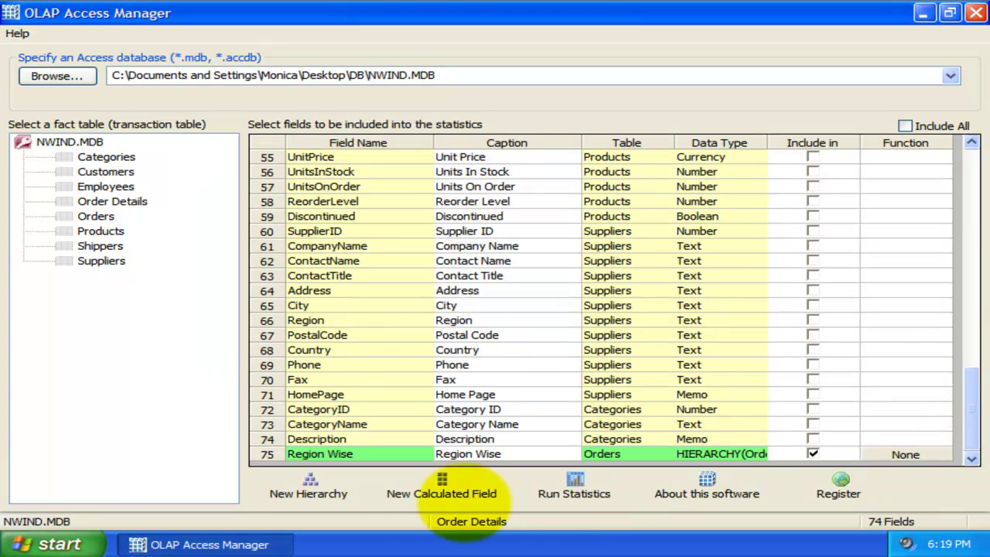
- Start a new calculated field captioned "Total Sales" that multiplies Order Details.UnitPrice by Order Details.Quantity
{"action": "left_click", "coordinate": [431, 503]}
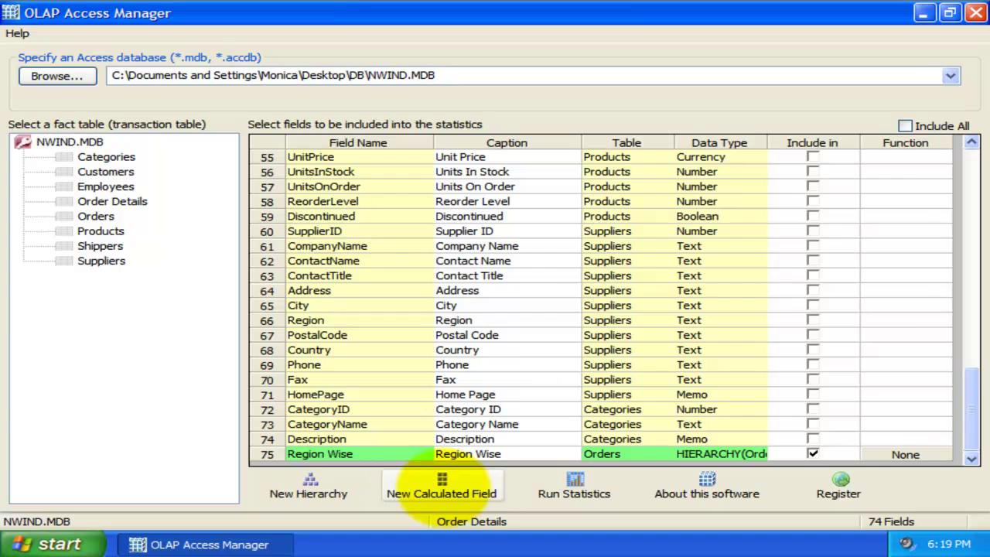
{"action": "left_click", "coordinate": [442, 487]}
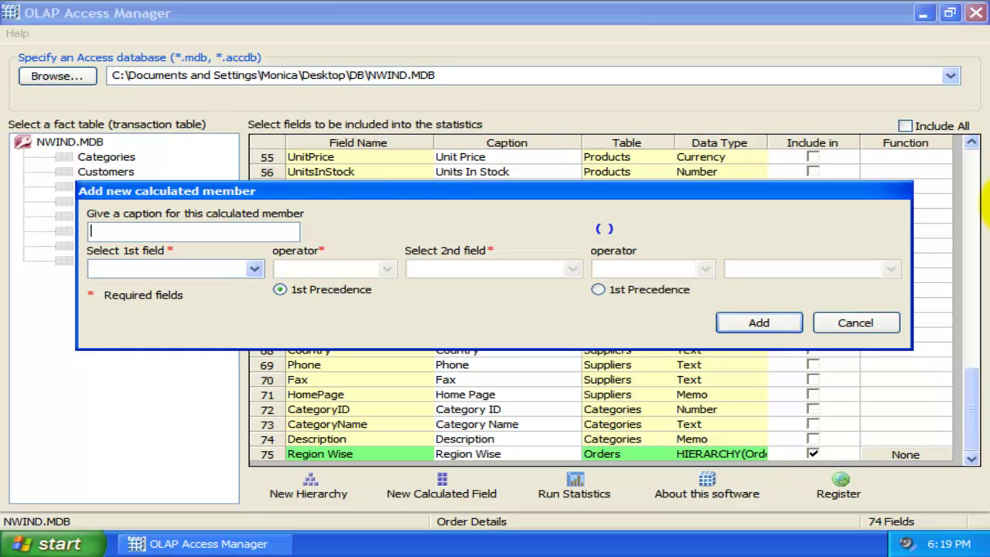
{"action": "left_click", "coordinate": [224, 231]}
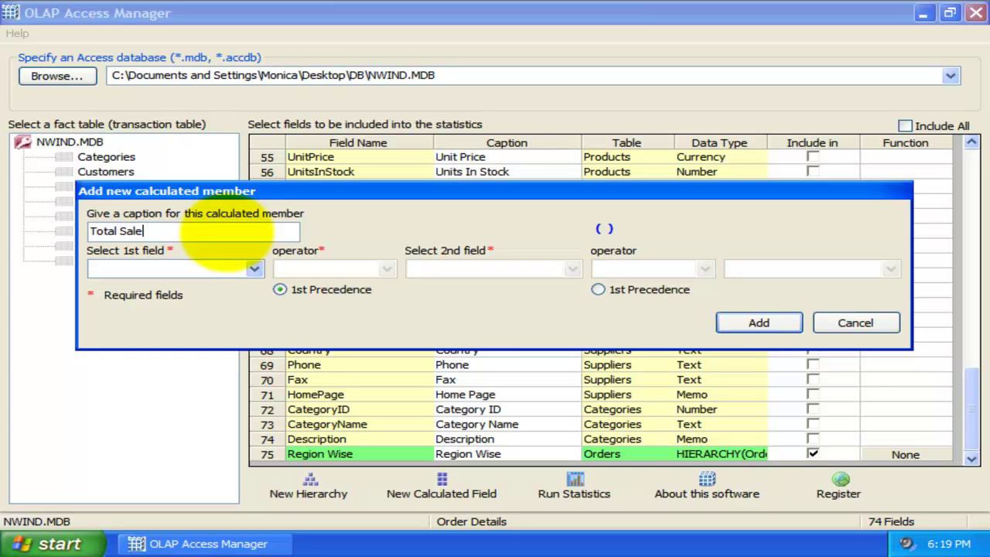
{"action": "left_click", "coordinate": [207, 267]}
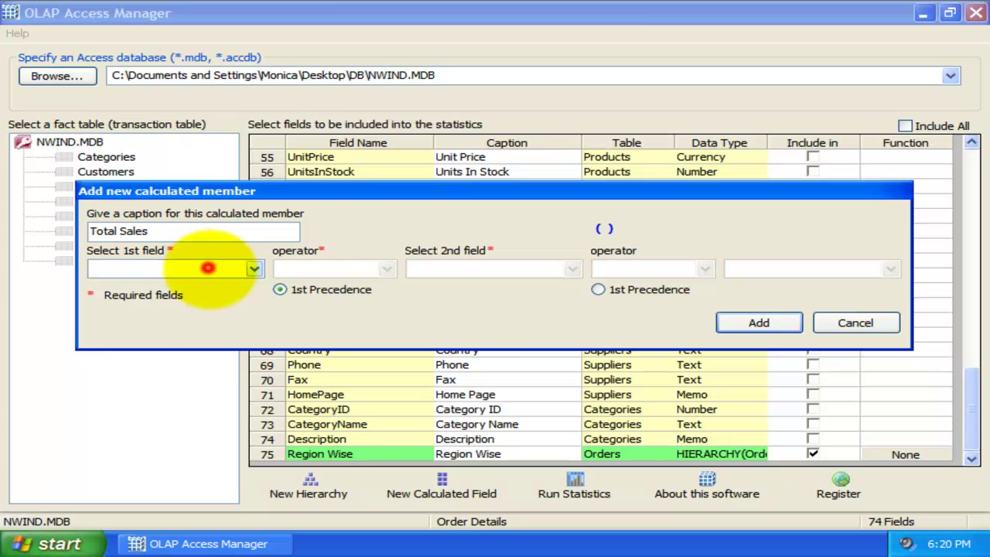
{"action": "left_click", "coordinate": [161, 322]}
{"action": "left_click", "coordinate": [384, 269]}
{"action": "left_click", "coordinate": [360, 320]}
{"action": "left_click", "coordinate": [572, 269]}
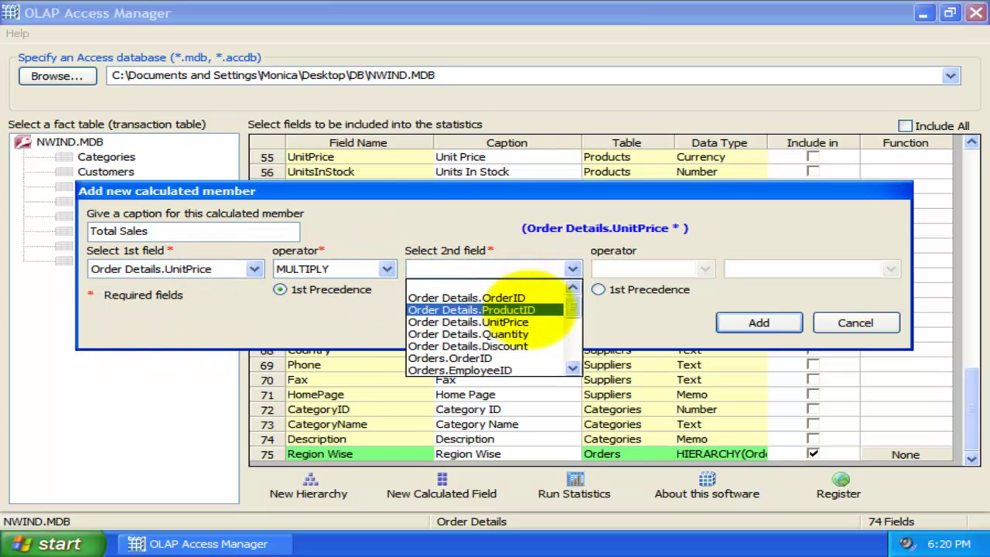
{"action": "left_click", "coordinate": [534, 333]}
- Extend the Total Sales formula with the ADD operator and Orders.Freight as the third field
{"action": "left_click", "coordinate": [703, 268]}
{"action": "left_click", "coordinate": [673, 289]}
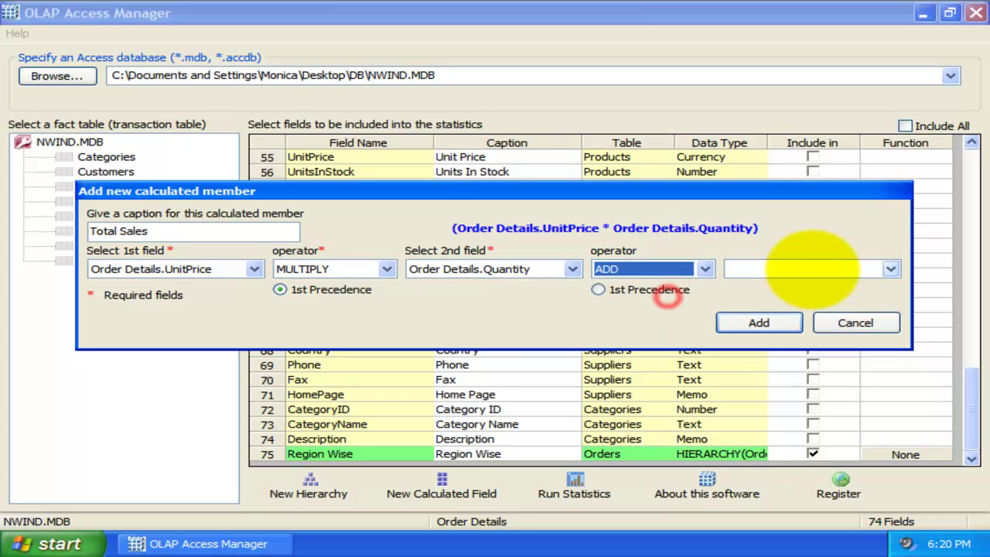
{"action": "left_click", "coordinate": [812, 267]}
{"action": "scroll", "coordinate": [859, 337], "scroll_direction": "down", "scroll_amount": 3}
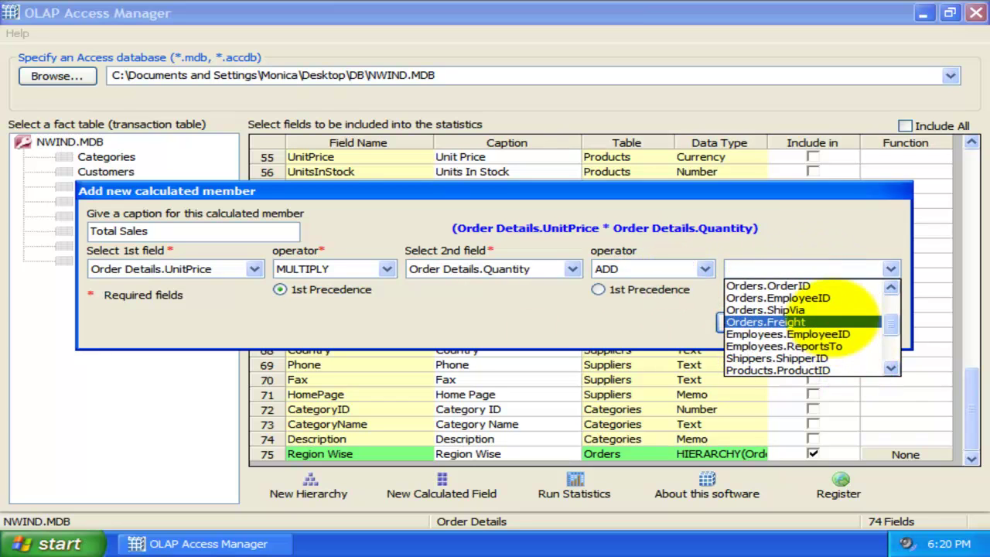
{"action": "left_click", "coordinate": [851, 334]}
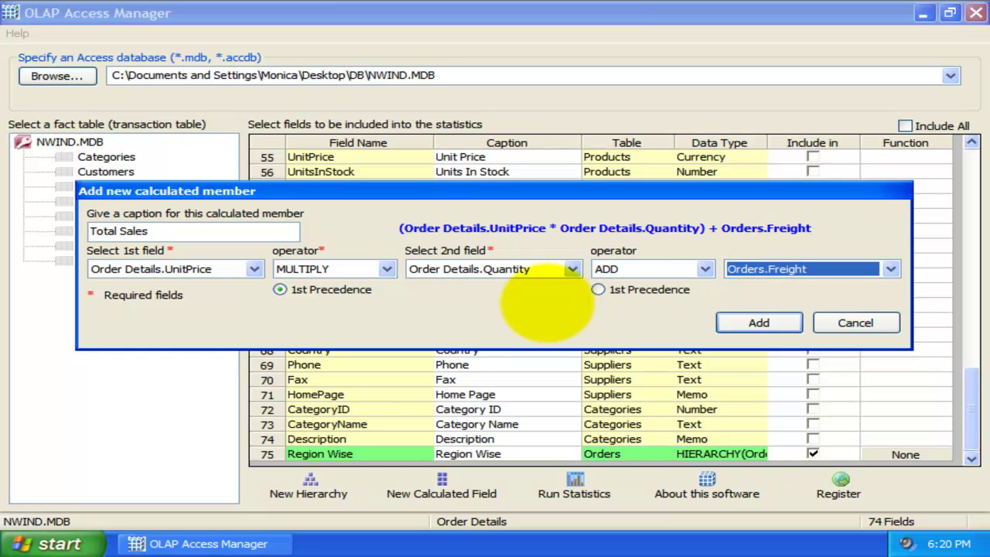
- Try giving first precedence to the ADD operator and check how the Total Sales formula is bracketed
{"action": "left_click", "coordinate": [547, 302]}
{"action": "left_click", "coordinate": [306, 289]}
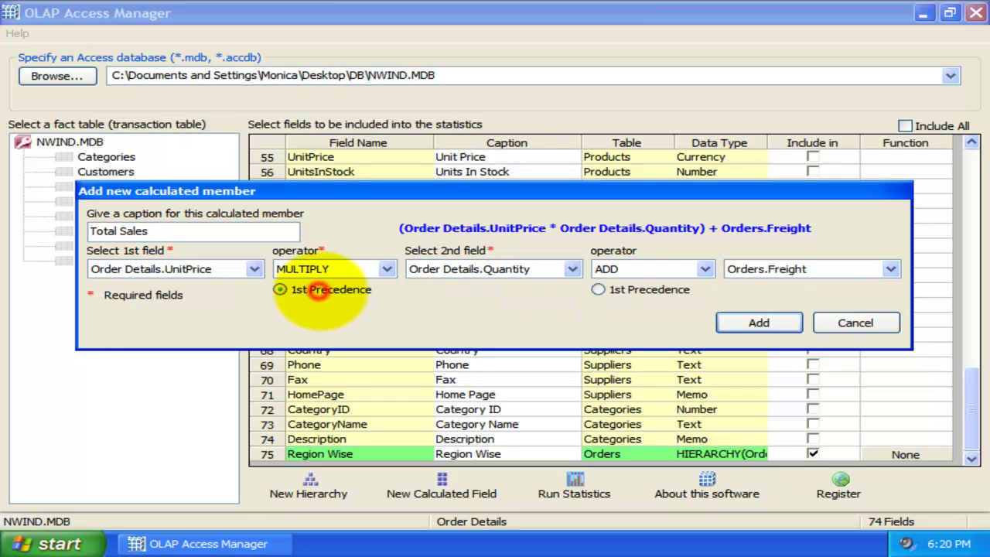
{"action": "left_click", "coordinate": [630, 289]}
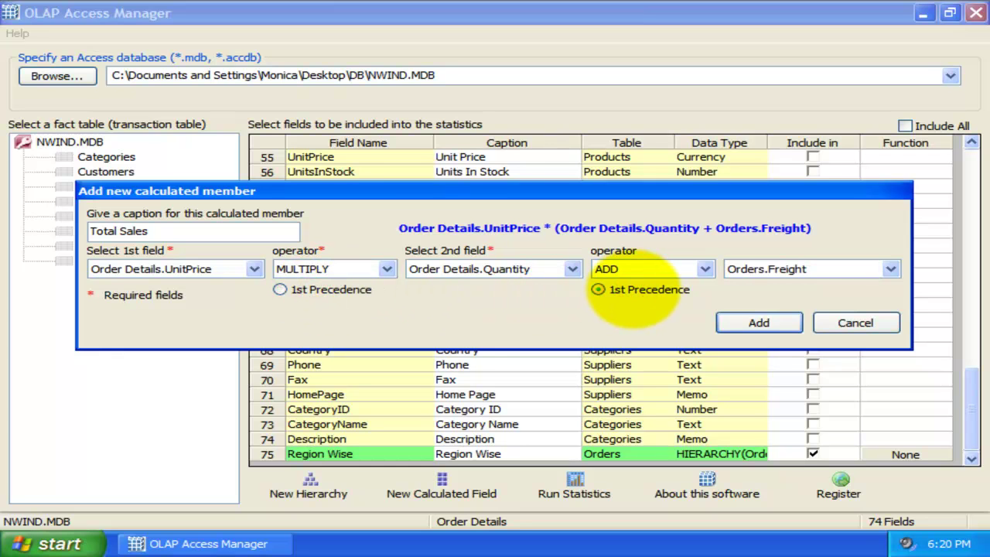
{"action": "left_click", "coordinate": [332, 289]}
{"action": "left_click", "coordinate": [680, 289]}
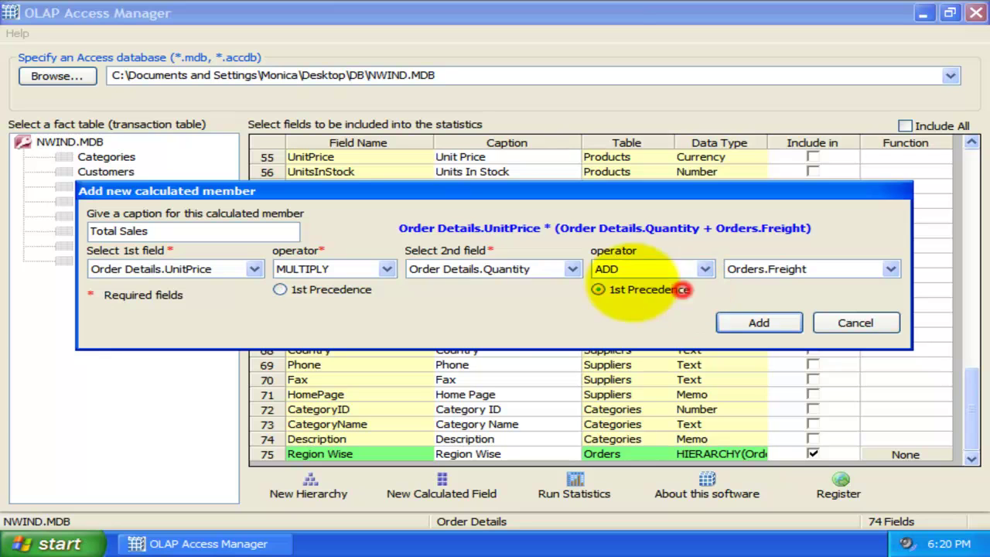
{"action": "left_click_drag", "start_coordinate": [401, 227], "coordinate": [870, 226]}
{"action": "left_click", "coordinate": [840, 227]}
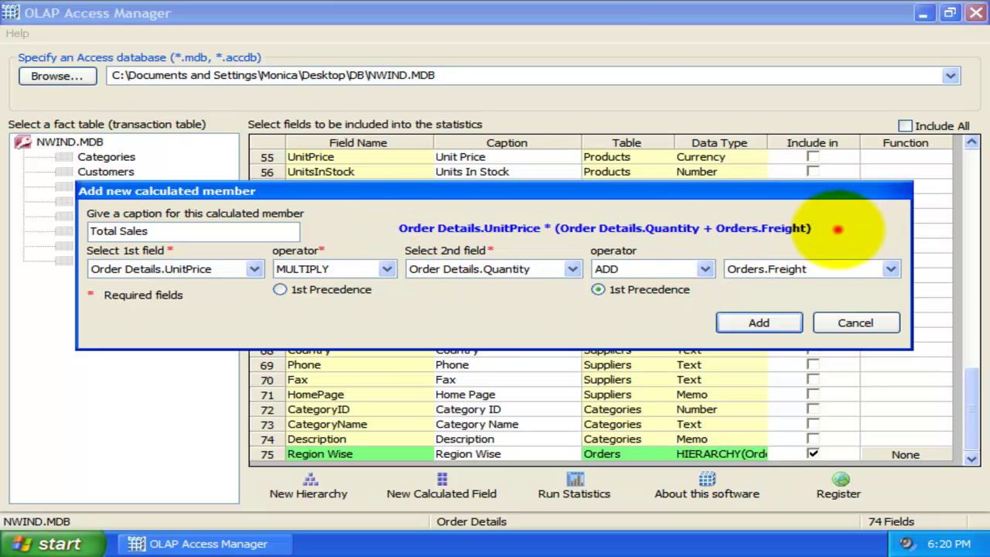
- Give first precedence to the MULTIPLY operator and add the Total Sales calculated member to the field list
{"action": "left_click", "coordinate": [333, 289]}
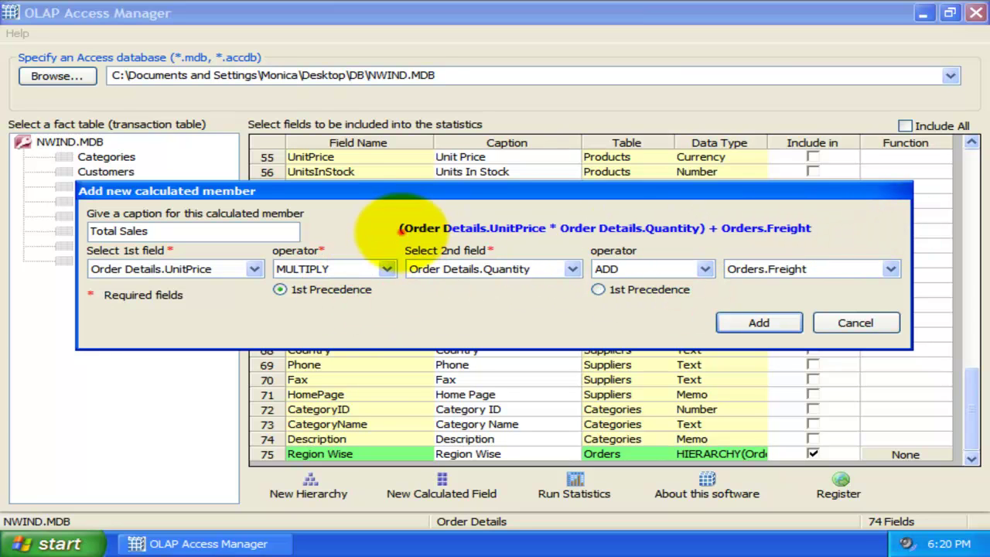
{"action": "left_click_drag", "start_coordinate": [400, 227], "coordinate": [837, 230]}
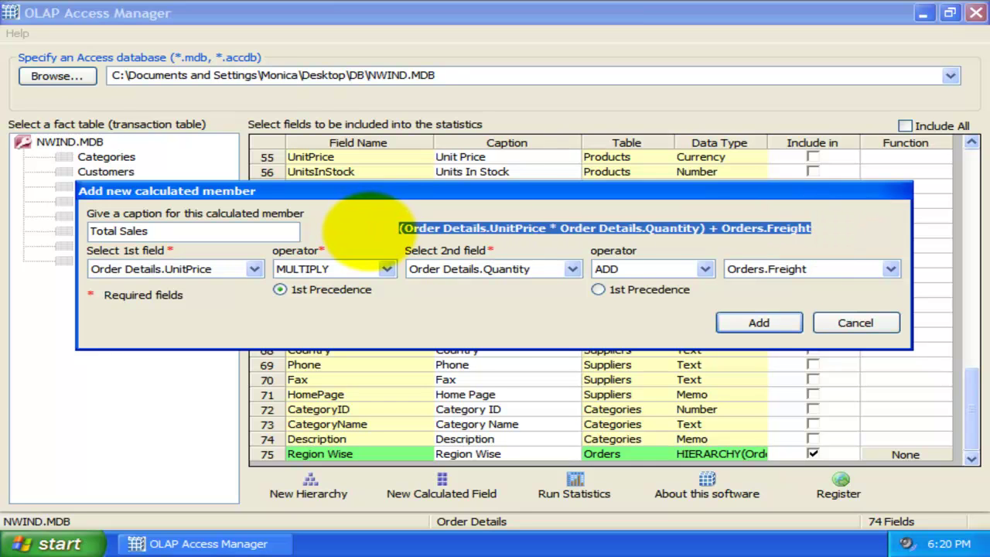
{"action": "left_click", "coordinate": [366, 227]}
{"action": "left_click", "coordinate": [758, 322]}
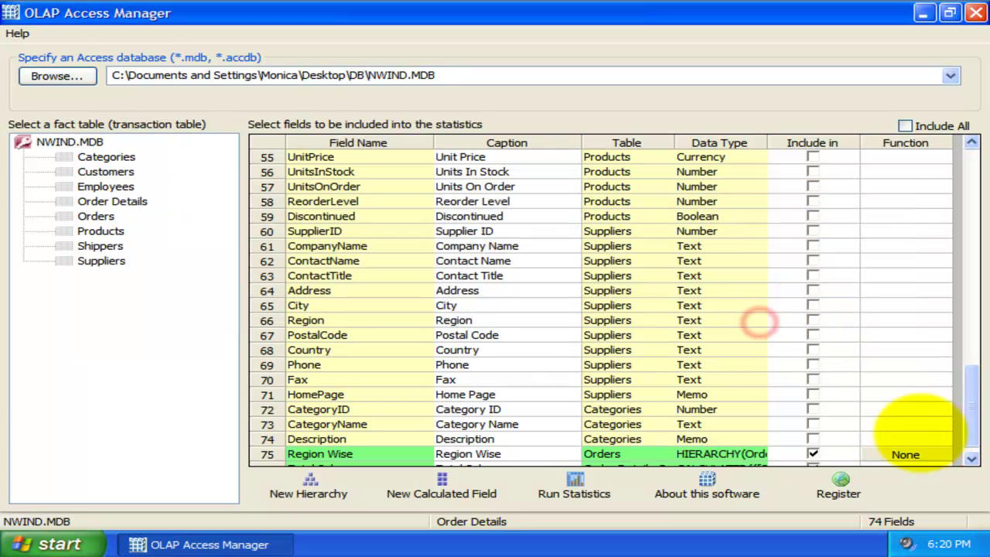
- Review the two added fields, reopening the Region Wise hierarchy definition and saving it with its existing levels
{"action": "left_click", "coordinate": [971, 458]}
{"action": "left_click", "coordinate": [388, 438]}
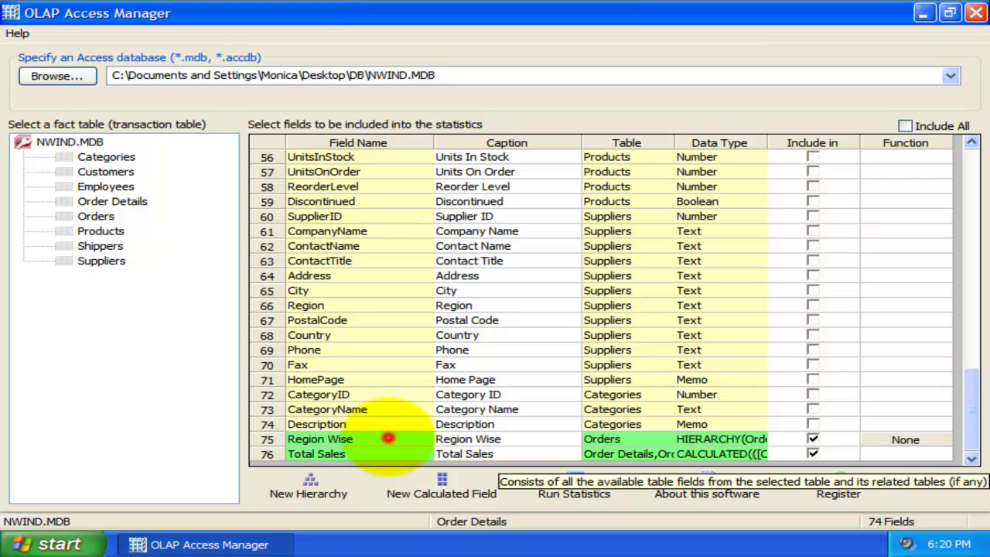
{"action": "left_click", "coordinate": [404, 456]}
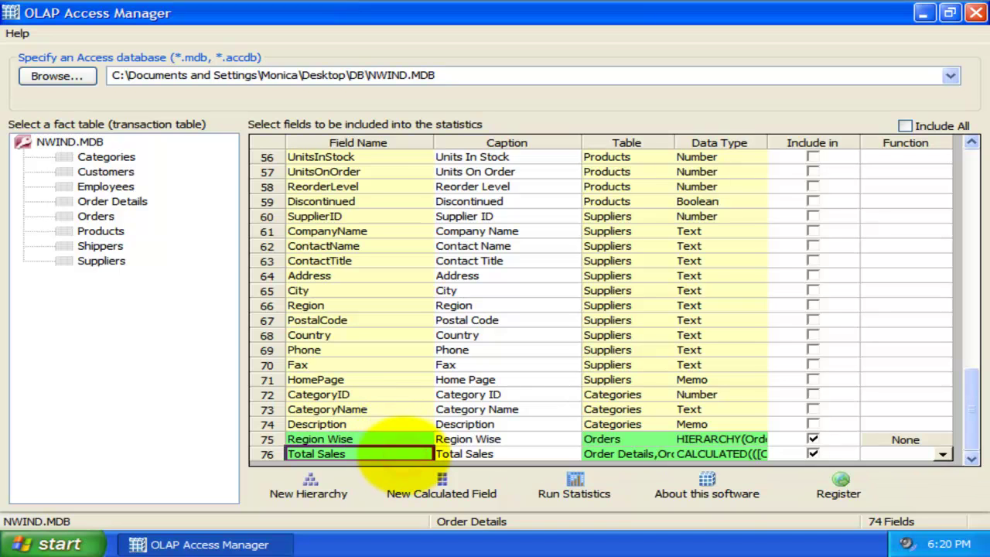
{"action": "left_click", "coordinate": [392, 438]}
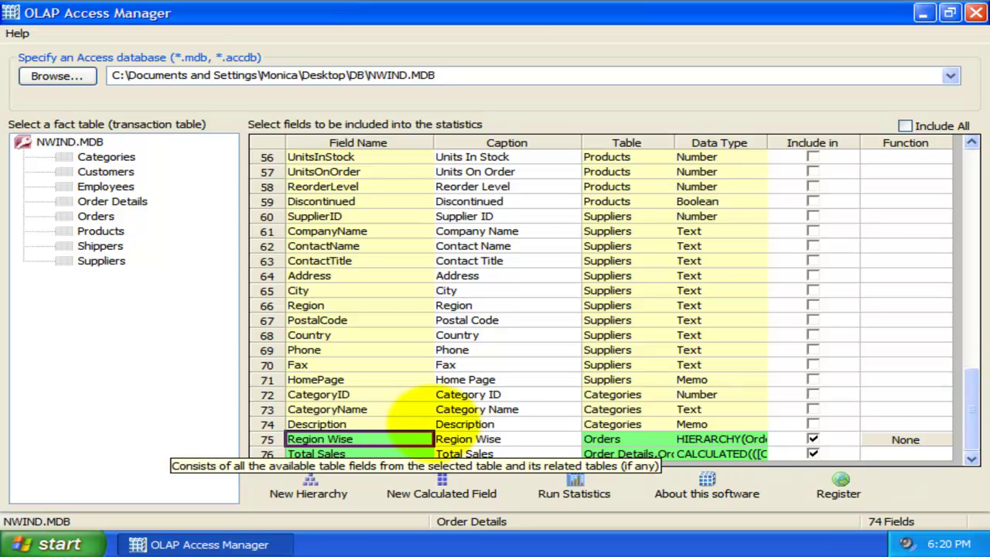
{"action": "left_click", "coordinate": [357, 454]}
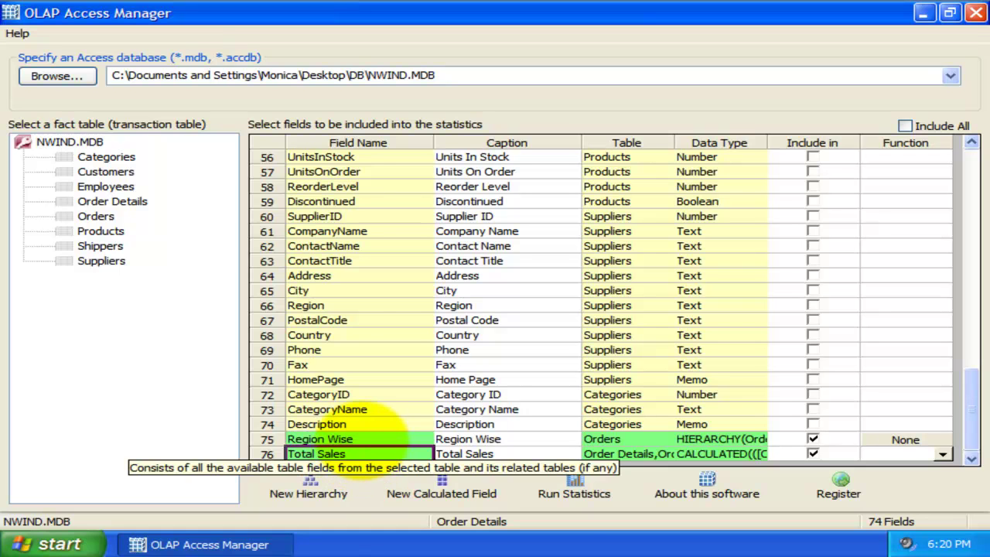
{"action": "double_click", "coordinate": [357, 438]}
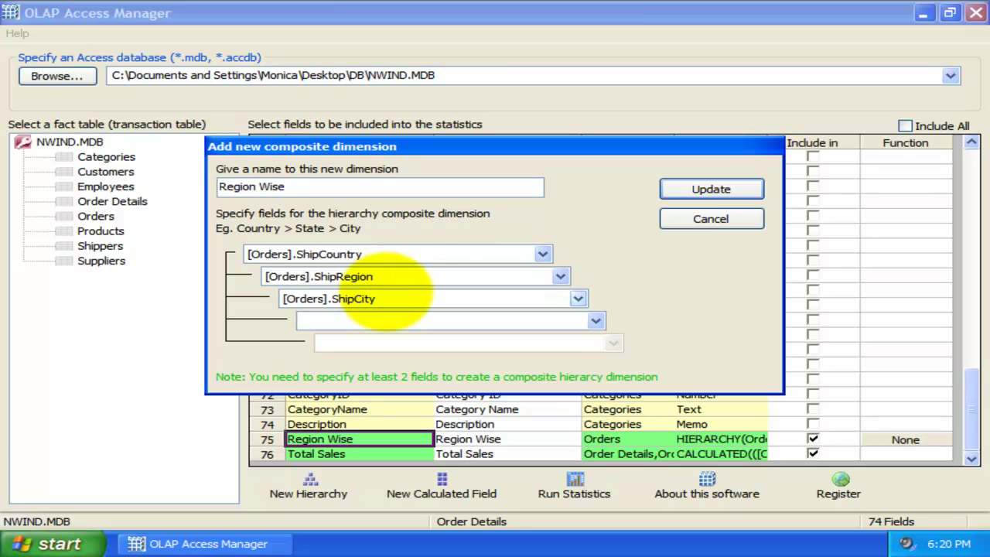
{"action": "left_click", "coordinate": [727, 188]}
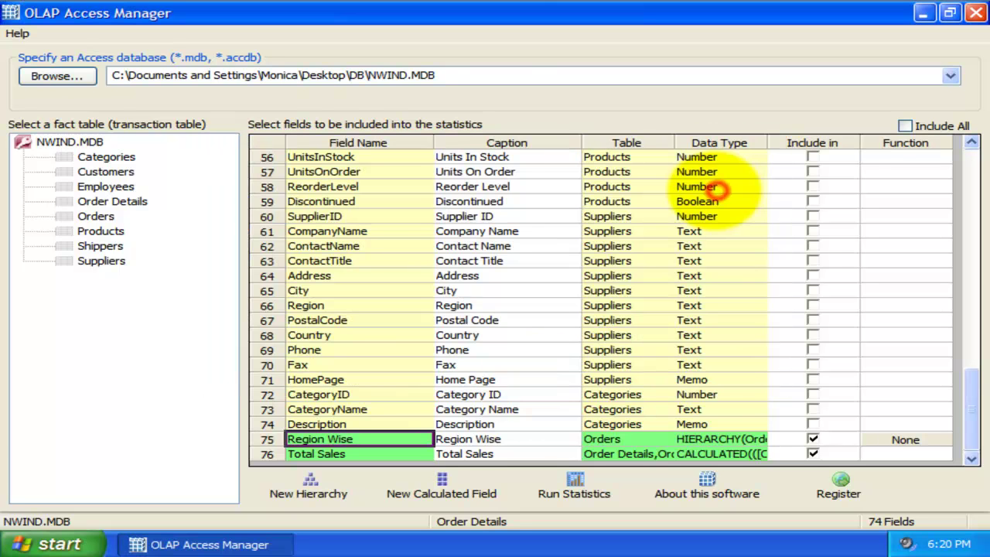
- Reopen the Total Sales calculated member, try both precedence options and update it with MULTIPLY taking first precedence
{"action": "double_click", "coordinate": [382, 455]}
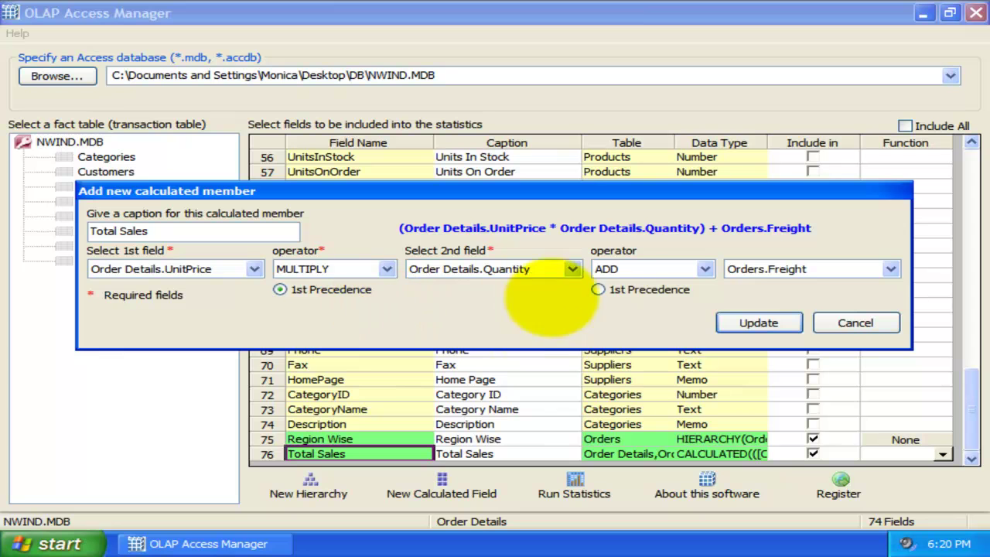
{"action": "left_click", "coordinate": [611, 289]}
{"action": "left_click", "coordinate": [325, 289]}
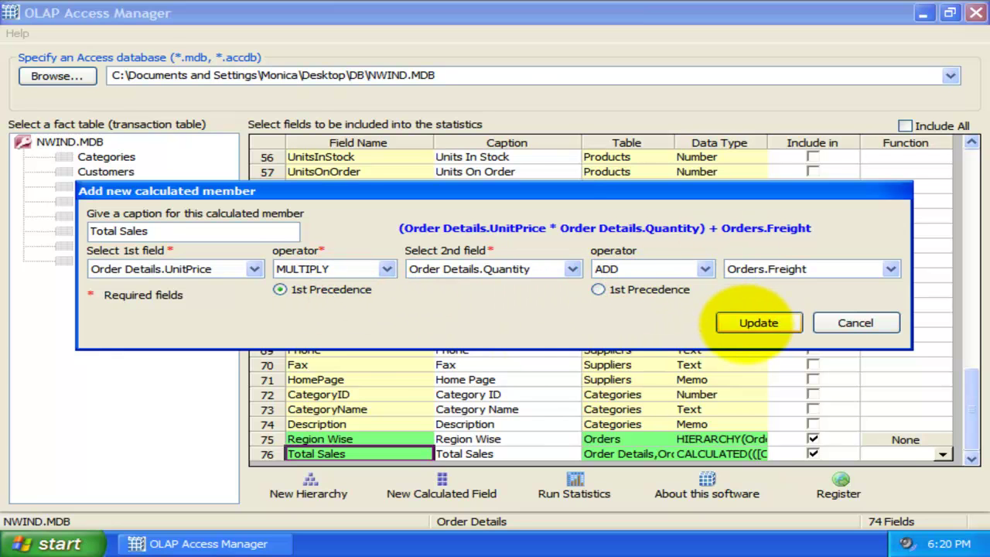
{"action": "left_click", "coordinate": [754, 322]}
- Include the CategoryName field of the Categories table and set the Total Sales field's function to Sum
{"action": "left_click", "coordinate": [812, 409]}
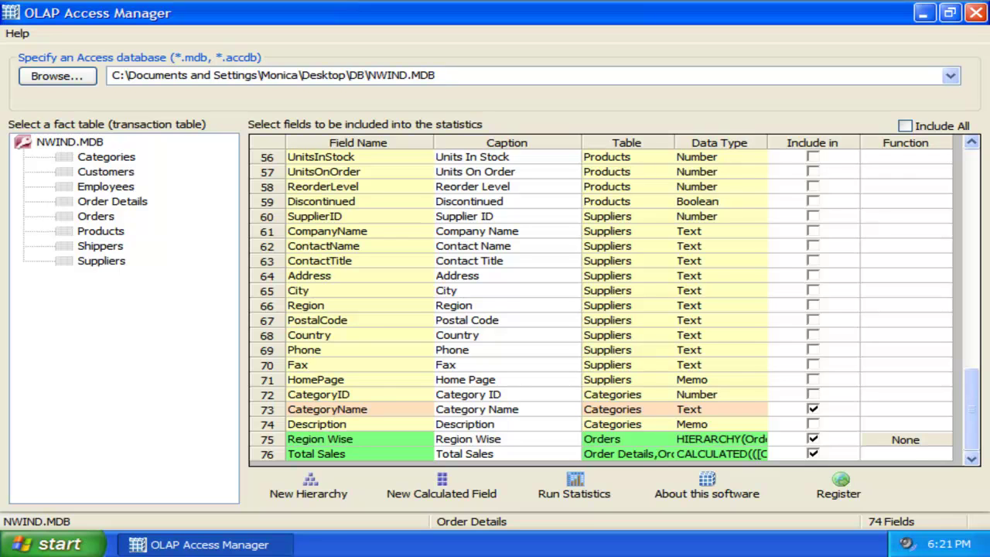
{"action": "left_click", "coordinate": [905, 446]}
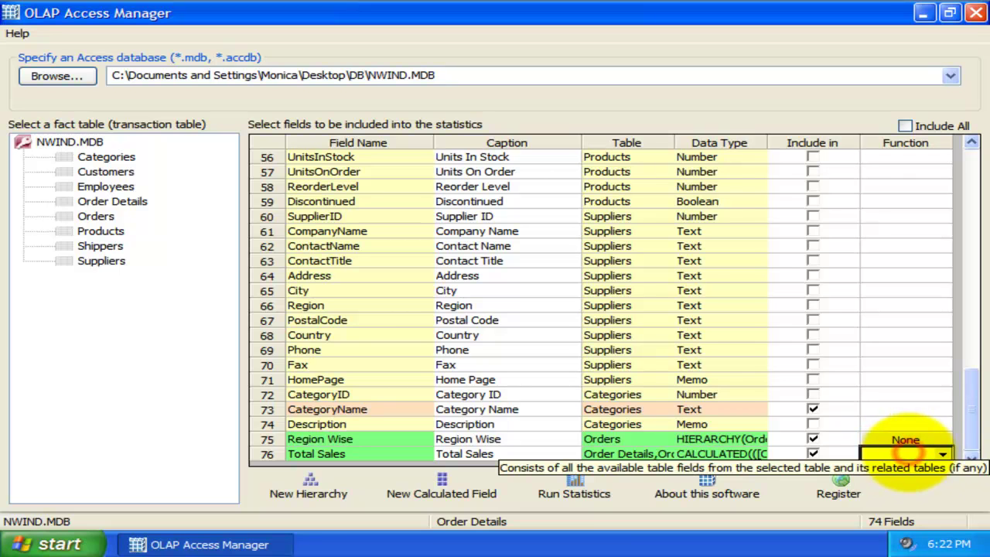
{"action": "left_click", "coordinate": [943, 454]}
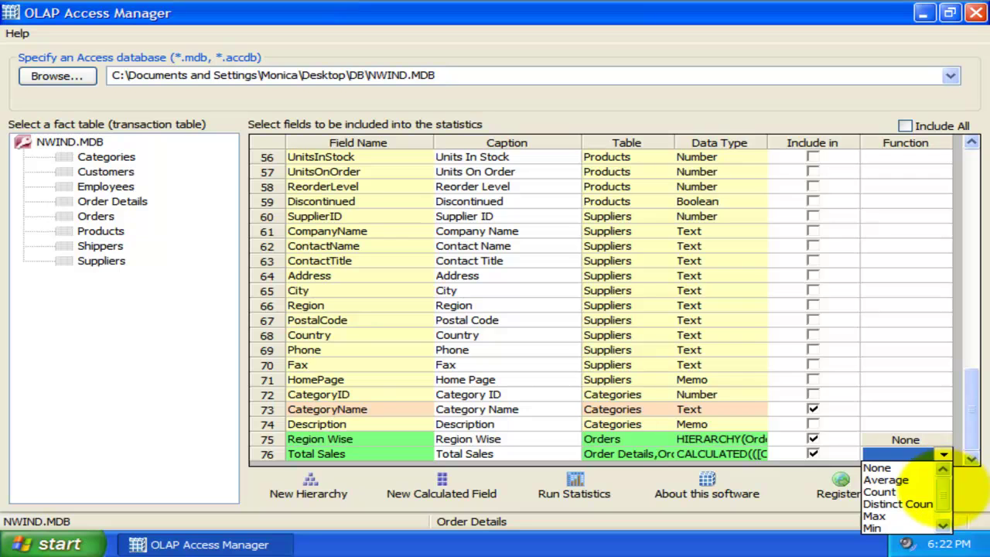
{"action": "left_click_drag", "start_coordinate": [938, 475], "coordinate": [959, 512]}
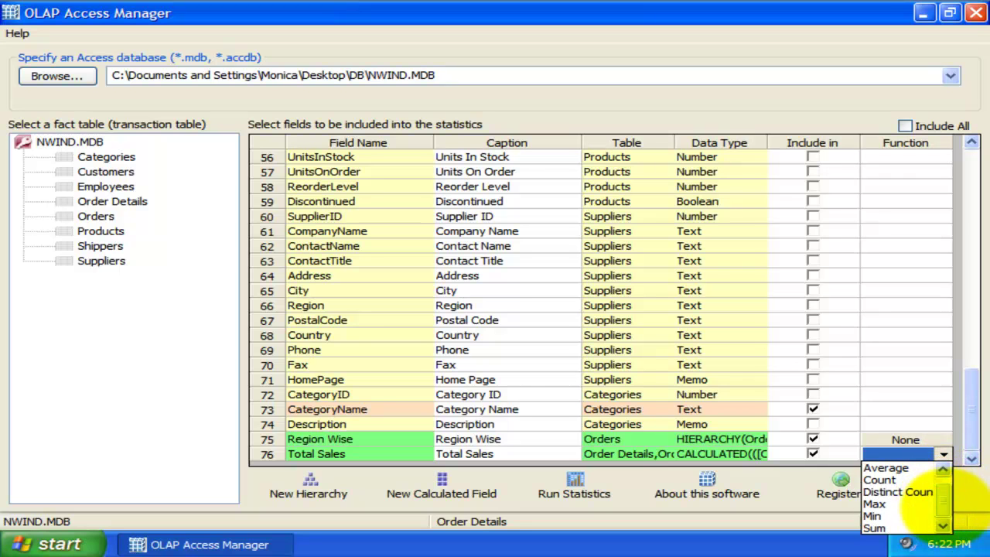
{"action": "left_click", "coordinate": [943, 454]}
{"action": "left_click", "coordinate": [944, 453]}
{"action": "mouse_move", "coordinate": [945, 478]}
{"action": "left_mouse_down"}
{"action": "mouse_move", "coordinate": [945, 503]}
{"action": "mouse_move", "coordinate": [939, 490]}
{"action": "left_mouse_up"}
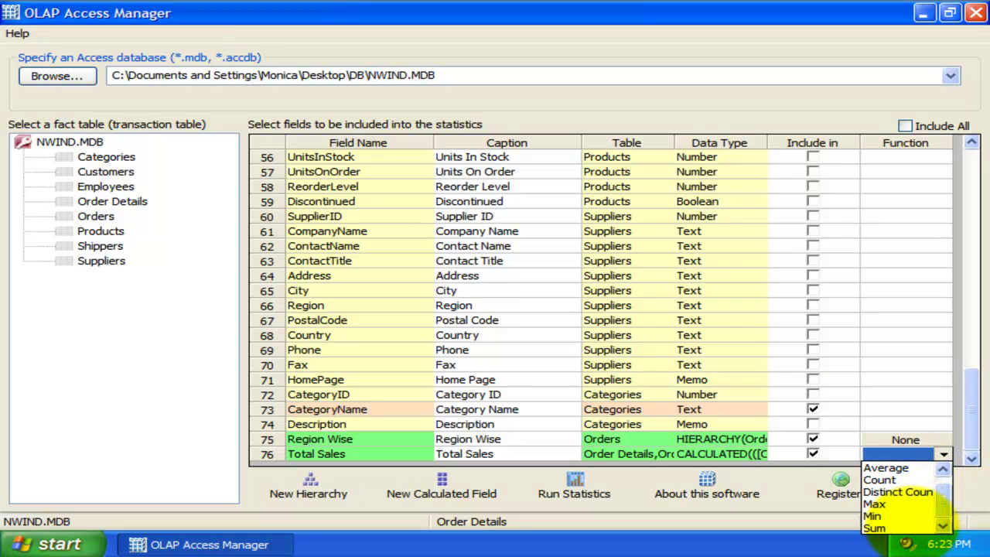
{"action": "left_click", "coordinate": [945, 499]}
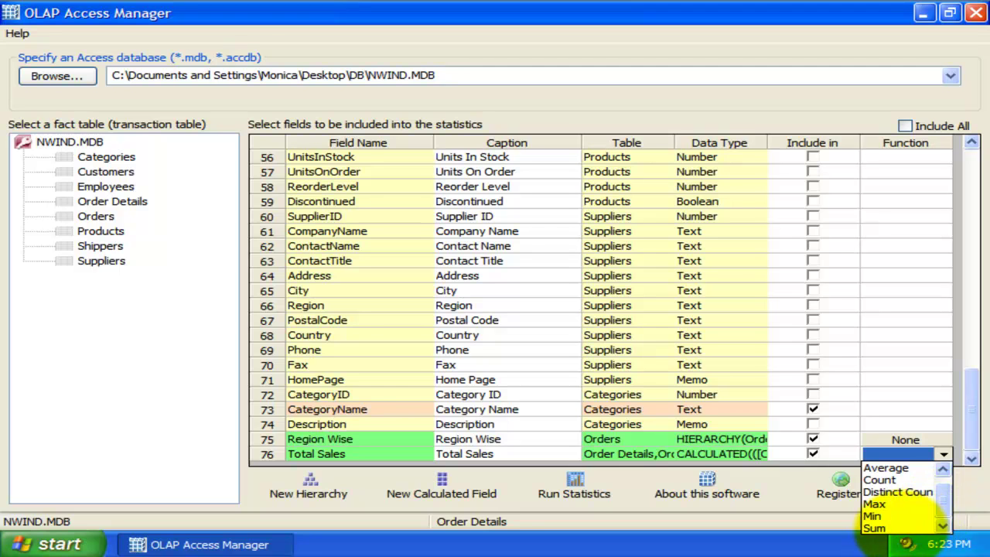
{"action": "left_click", "coordinate": [875, 527]}
- Set the function of the Order Details Quantity field to Sum and include the field in the statistics
{"action": "left_click_drag", "start_coordinate": [964, 420], "coordinate": [963, 159]}
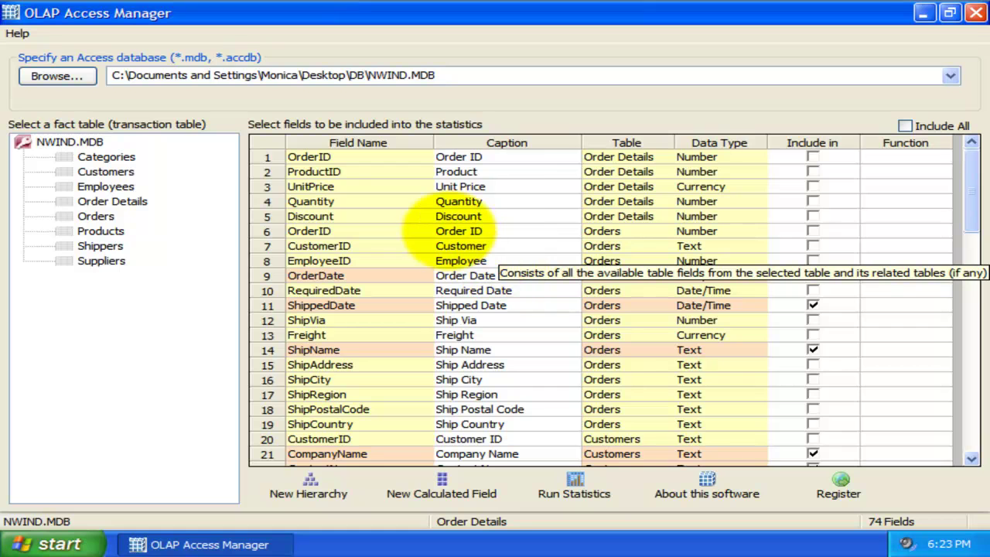
{"action": "left_click", "coordinate": [394, 199]}
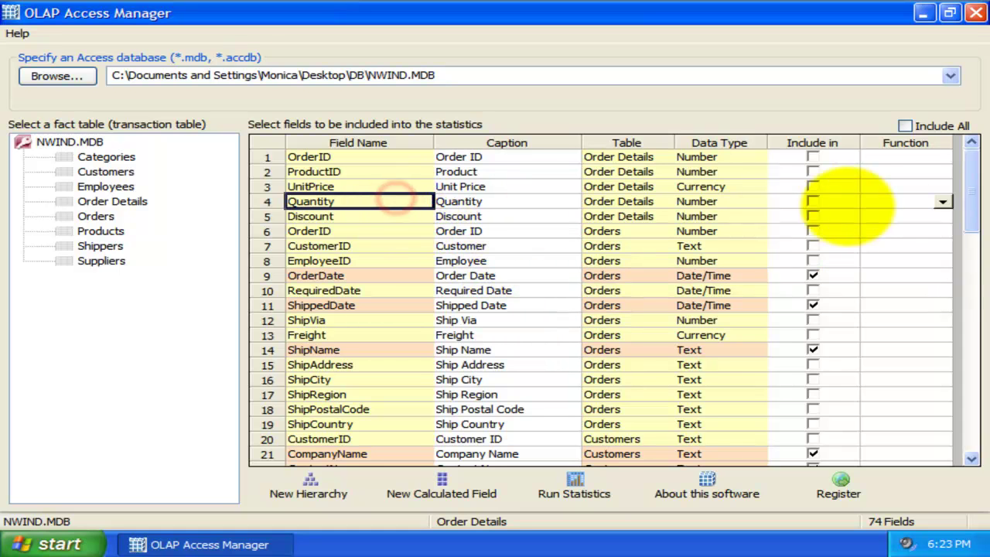
{"action": "left_click", "coordinate": [941, 201]}
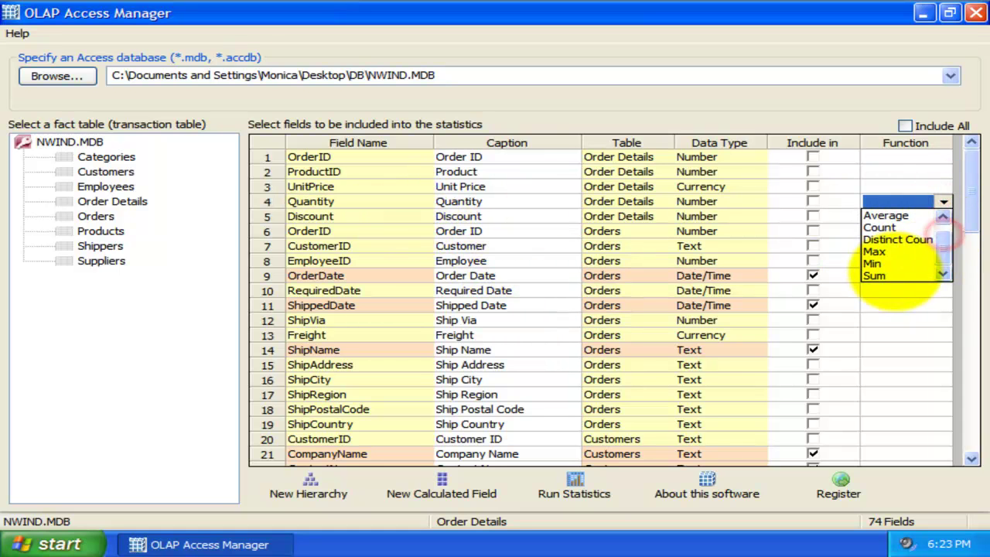
{"action": "left_click", "coordinate": [895, 273]}
{"action": "left_click", "coordinate": [812, 201]}
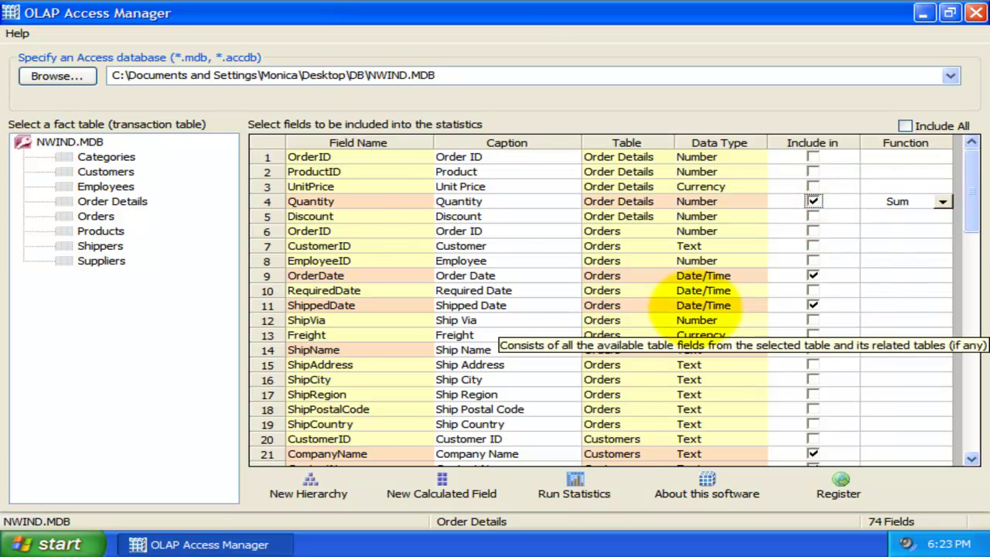
- Set the function of the Order Details Discount field to Max
{"action": "left_click", "coordinate": [360, 216]}
{"action": "left_click", "coordinate": [942, 215]}
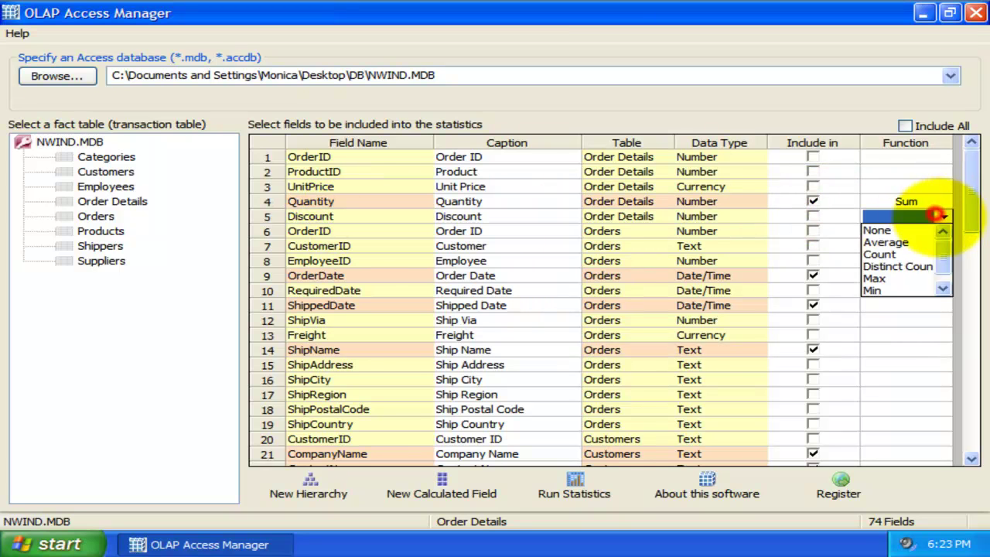
{"action": "left_click", "coordinate": [897, 266]}
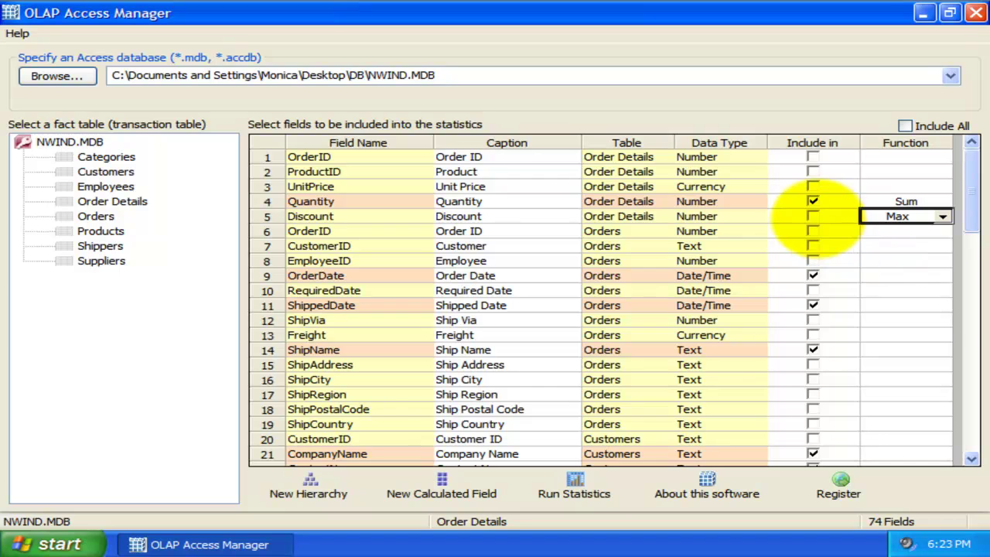
- Include the Order Details Discount field in the statistics and run the statistics
{"action": "left_click", "coordinate": [812, 216]}
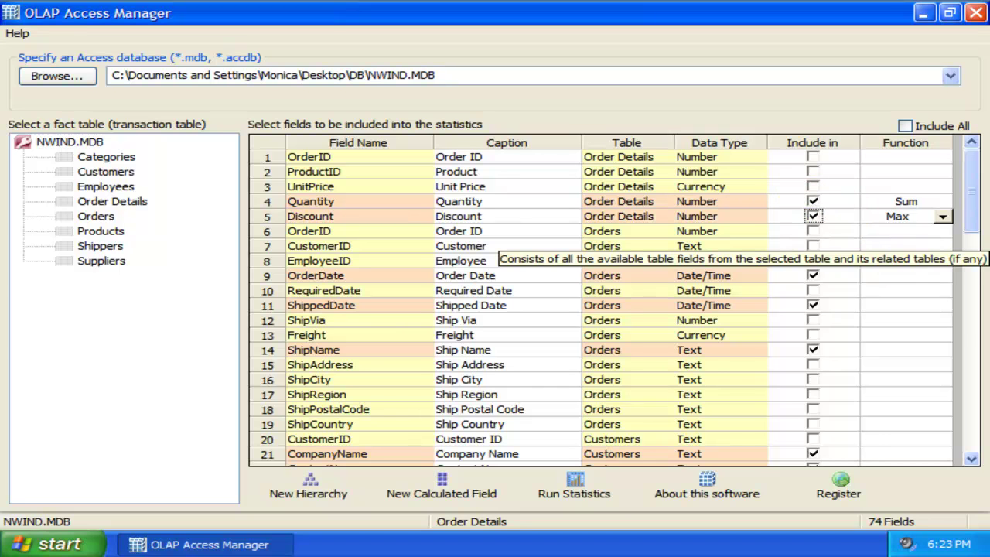
{"action": "left_click", "coordinate": [577, 510]}
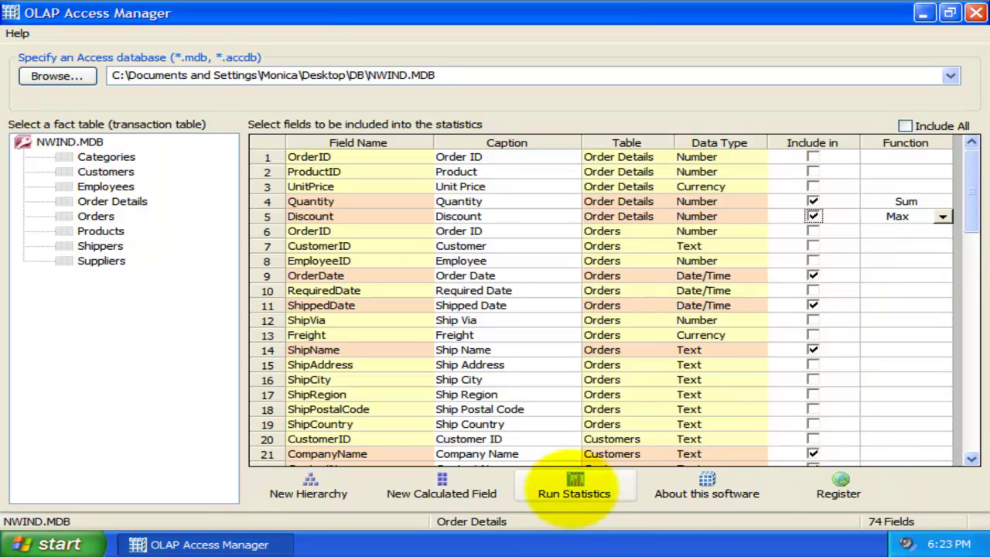
{"action": "left_click", "coordinate": [570, 484]}
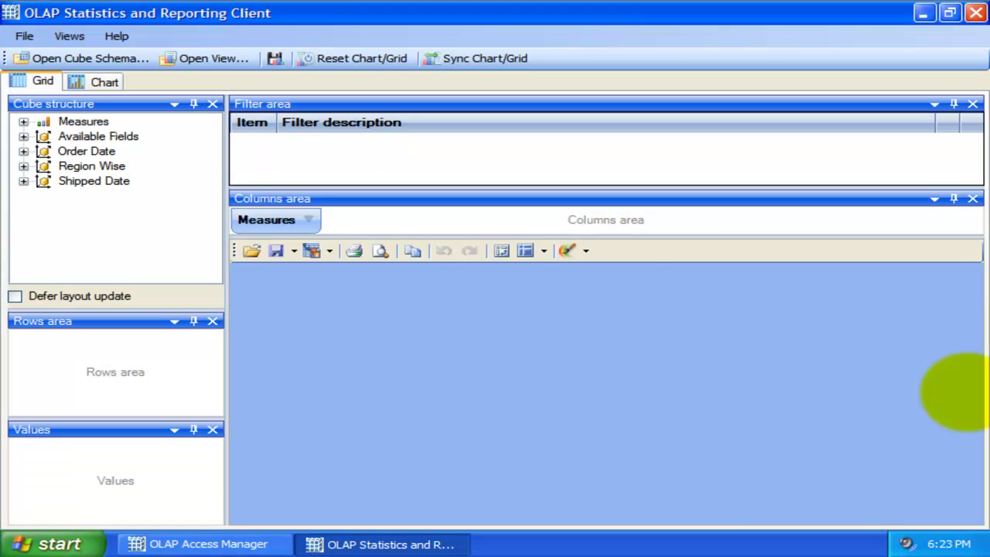
- Examine the cube structure, expanding and collapsing the Measures and Available Fields groups
{"action": "left_click", "coordinate": [431, 320]}
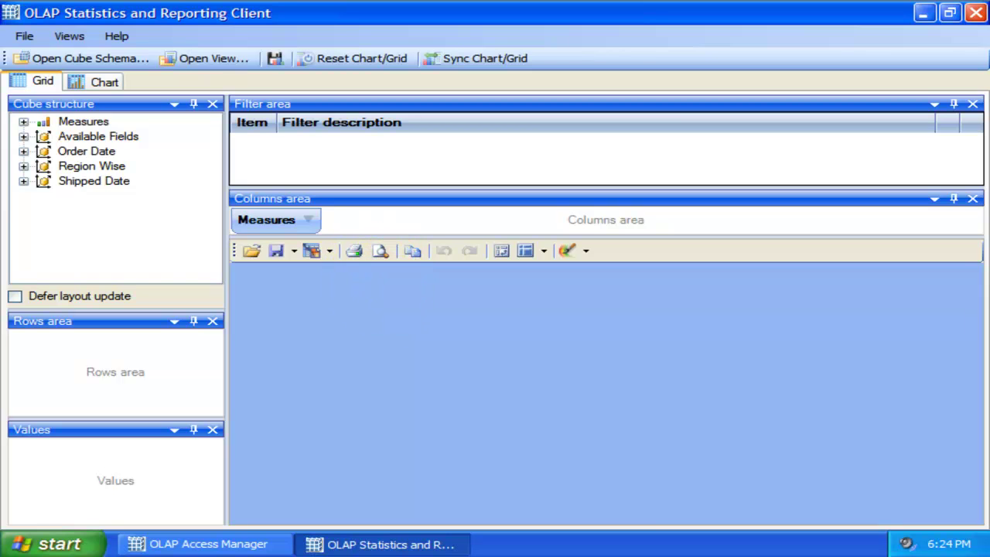
{"action": "left_click", "coordinate": [129, 240]}
{"action": "left_click", "coordinate": [23, 122]}
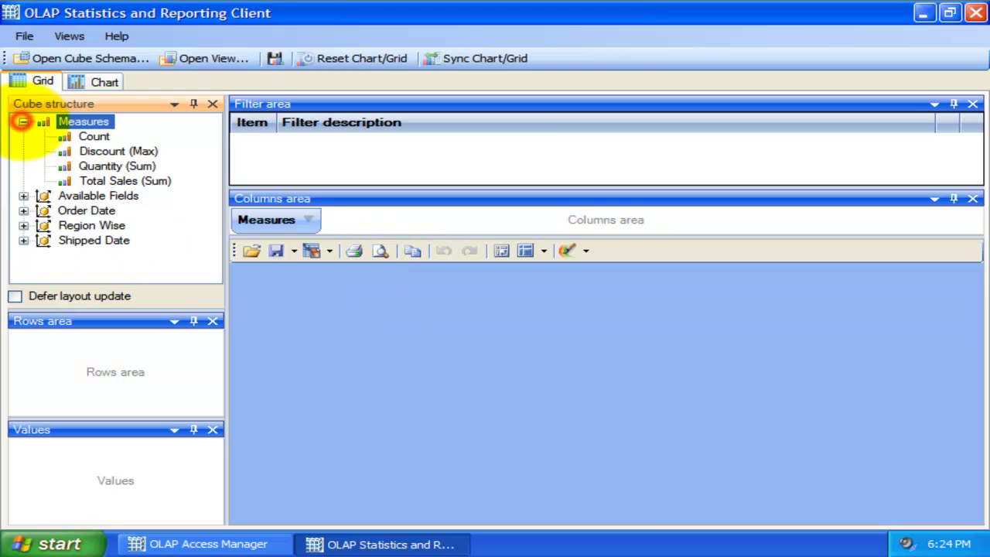
{"action": "left_click", "coordinate": [23, 121]}
{"action": "left_click", "coordinate": [23, 136]}
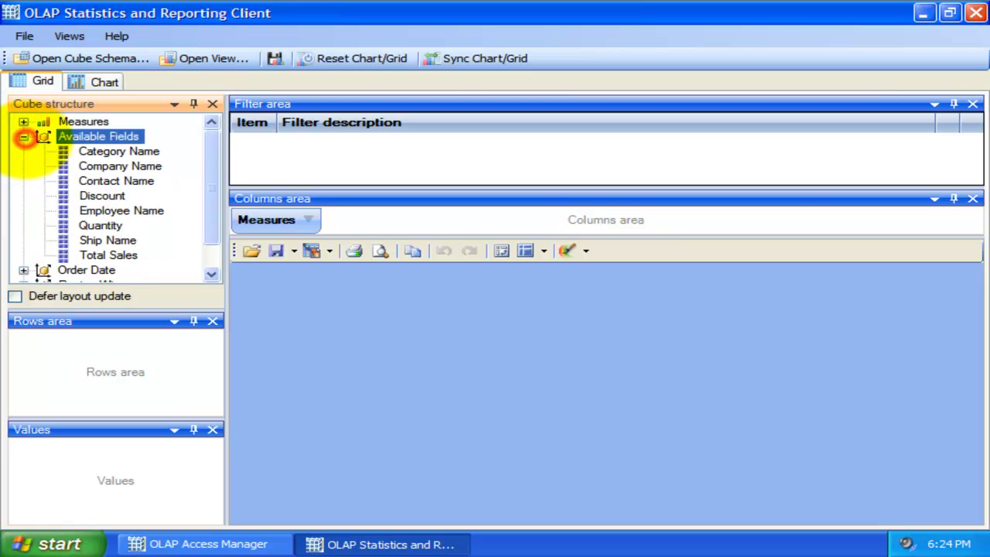
{"action": "left_click", "coordinate": [23, 136]}
{"action": "left_click", "coordinate": [24, 181]}
{"action": "left_click", "coordinate": [24, 121]}
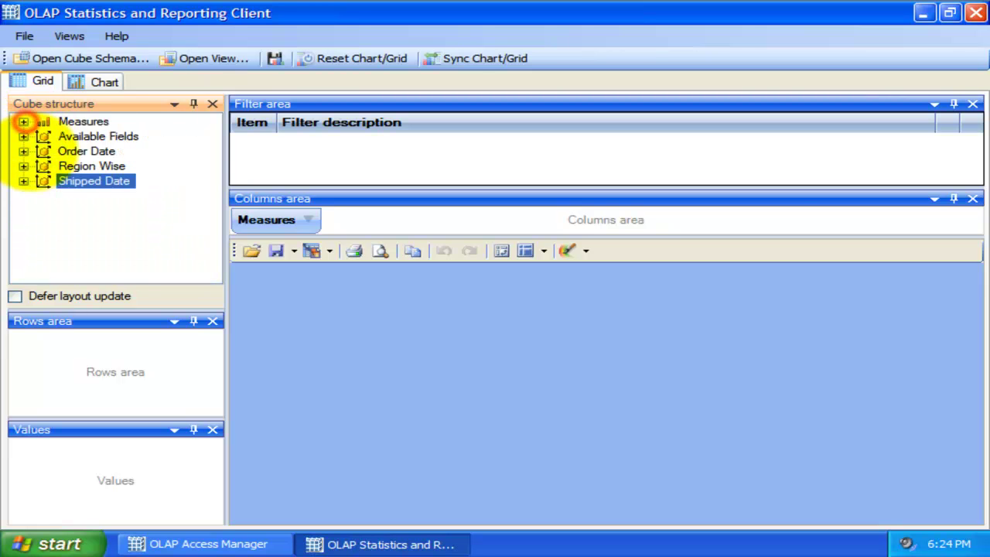
- Add the Total Sales (Sum) measure to the grid's values and the Region Wise hierarchy to its rows
{"action": "left_click", "coordinate": [23, 165]}
{"action": "left_click", "coordinate": [100, 225]}
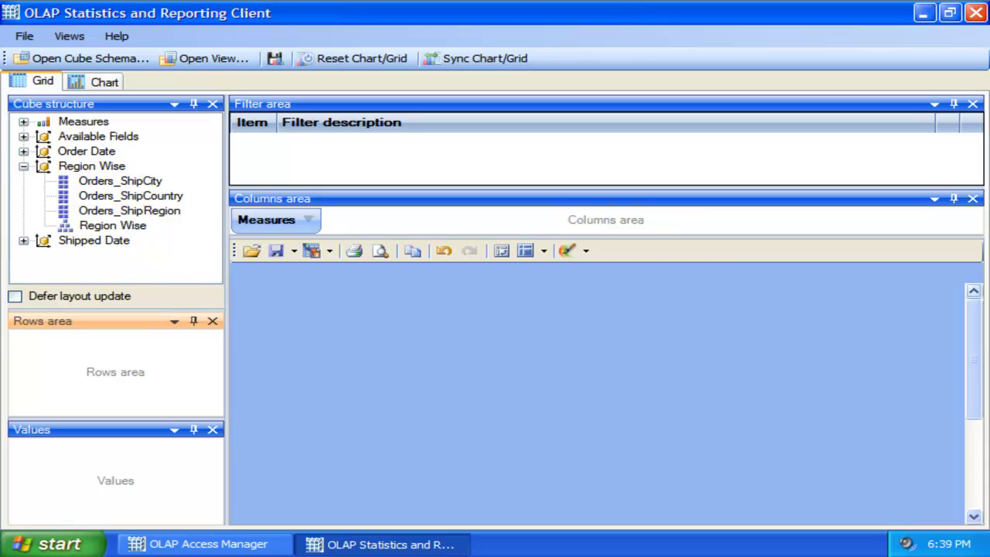
{"action": "left_click", "coordinate": [23, 122]}
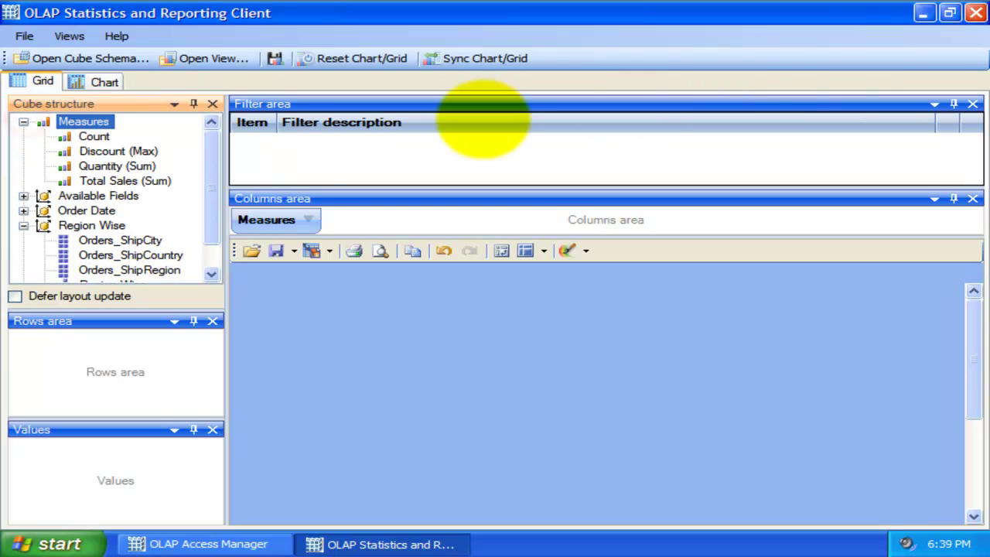
{"action": "left_click_drag", "start_coordinate": [154, 181], "coordinate": [119, 476]}
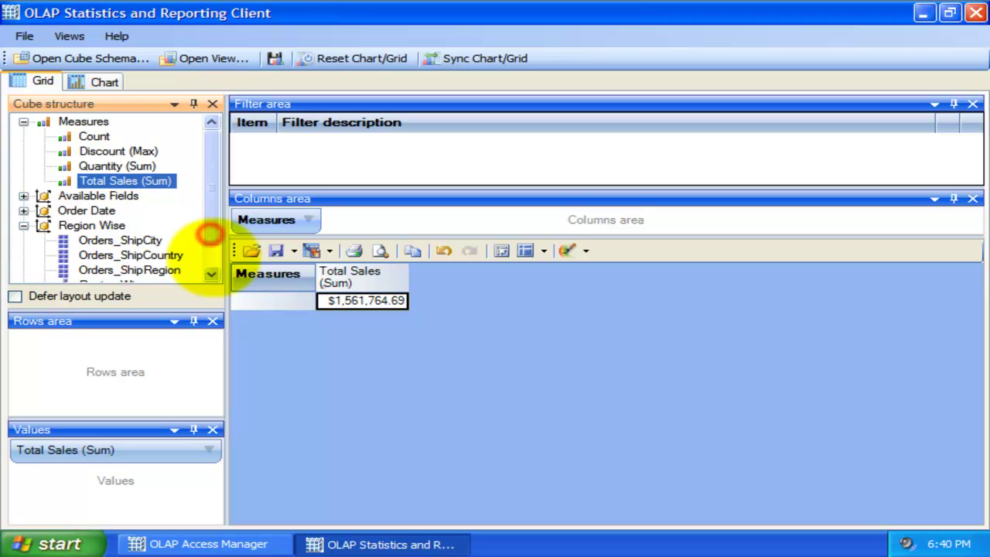
{"action": "scroll", "coordinate": [185, 232], "scroll_direction": "down", "scroll_amount": 2}
{"action": "left_click_drag", "start_coordinate": [123, 255], "coordinate": [152, 360]}
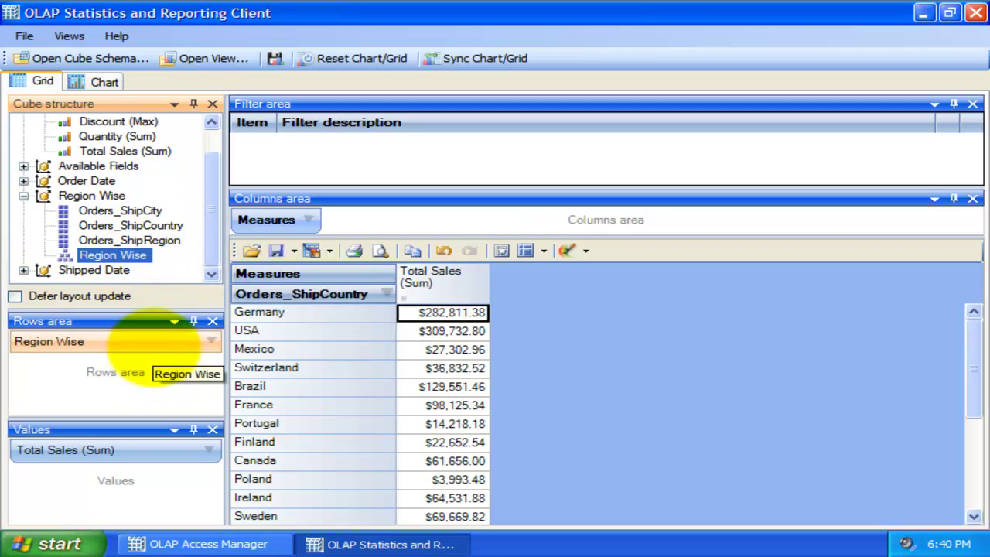
- Sort the ship countries by Total Sales in descending order and widen the Orders_ShipCountry column
{"action": "left_click", "coordinate": [398, 270]}
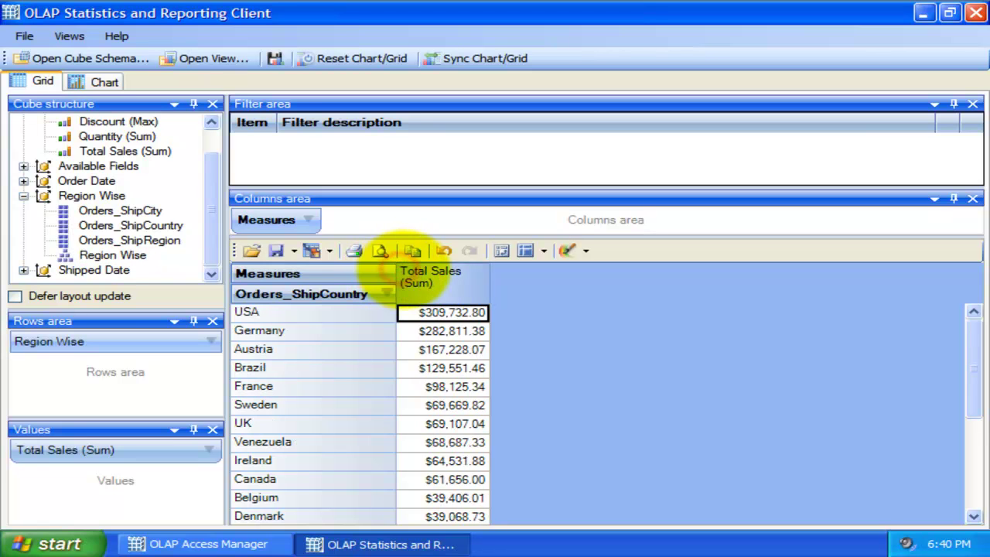
{"action": "left_click", "coordinate": [404, 287]}
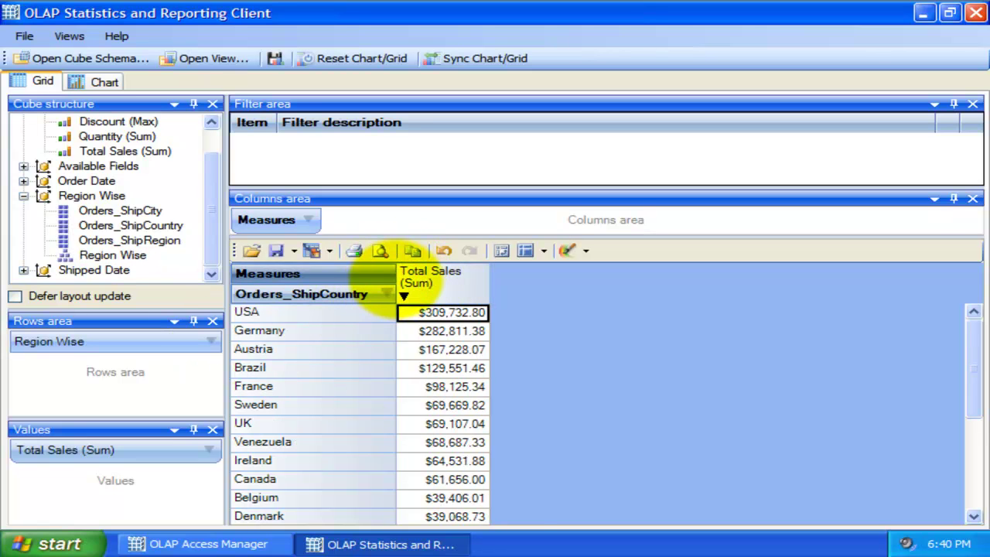
{"action": "double_click", "coordinate": [395, 282]}
{"action": "left_click", "coordinate": [406, 344]}
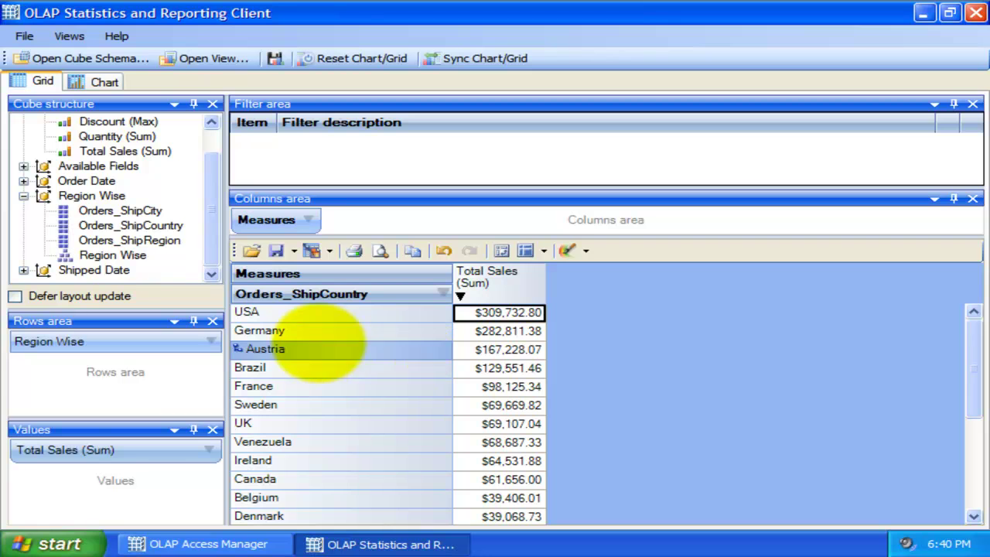
{"action": "left_click_drag", "start_coordinate": [971, 344], "coordinate": [51, 34]}
- Add the Quantity (Sum) and Count measures to the grid's values after Total Sales
{"action": "left_click", "coordinate": [210, 140]}
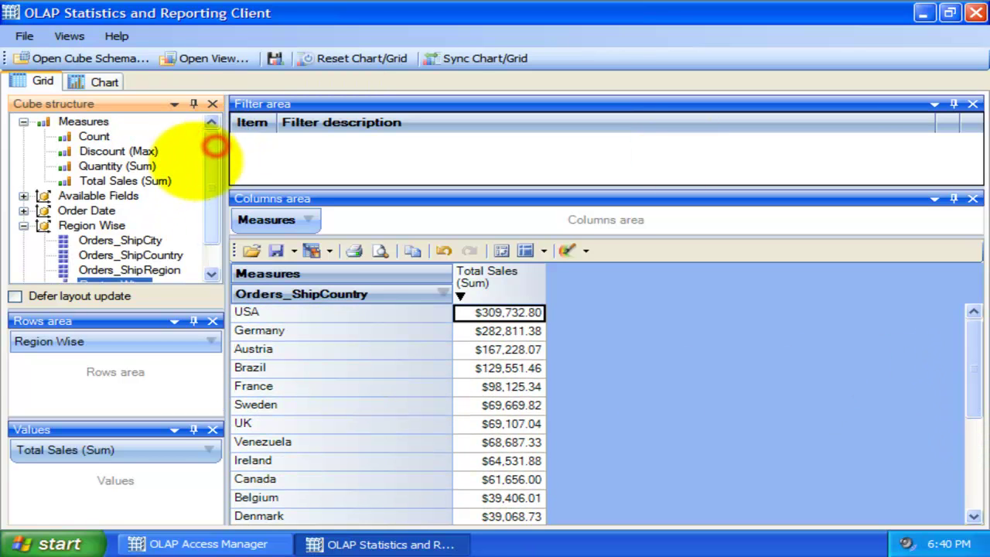
{"action": "left_click", "coordinate": [116, 165]}
{"action": "left_click_drag", "start_coordinate": [147, 387], "coordinate": [153, 461]}
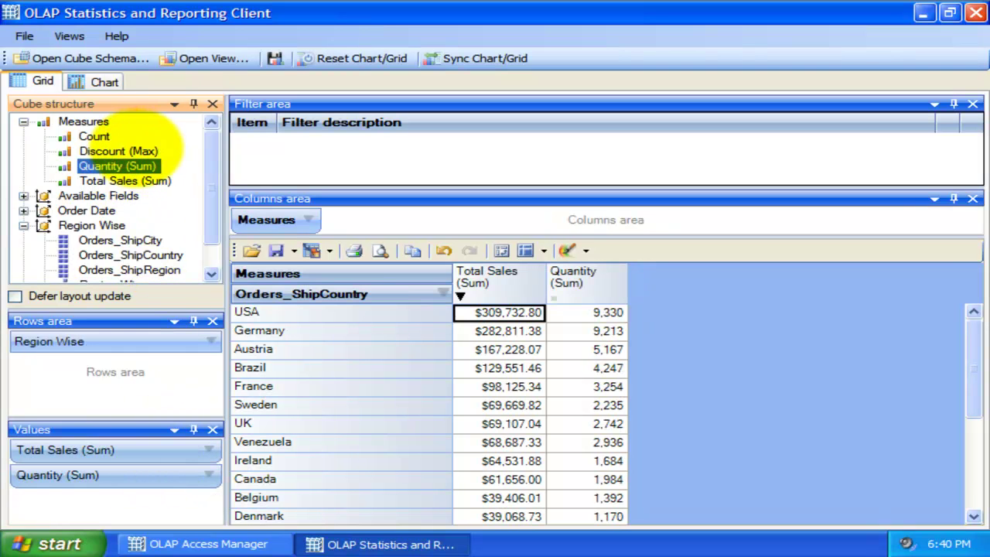
{"action": "left_click", "coordinate": [124, 151]}
{"action": "mouse_move", "coordinate": [158, 504]}
{"action": "left_mouse_down"}
{"action": "mouse_move", "coordinate": [154, 247]}
{"action": "mouse_move", "coordinate": [121, 155]}
{"action": "mouse_move", "coordinate": [177, 504]}
{"action": "mouse_move", "coordinate": [144, 503]}
{"action": "left_mouse_up"}
{"action": "left_click", "coordinate": [93, 136]}
{"action": "left_click", "coordinate": [846, 366]}
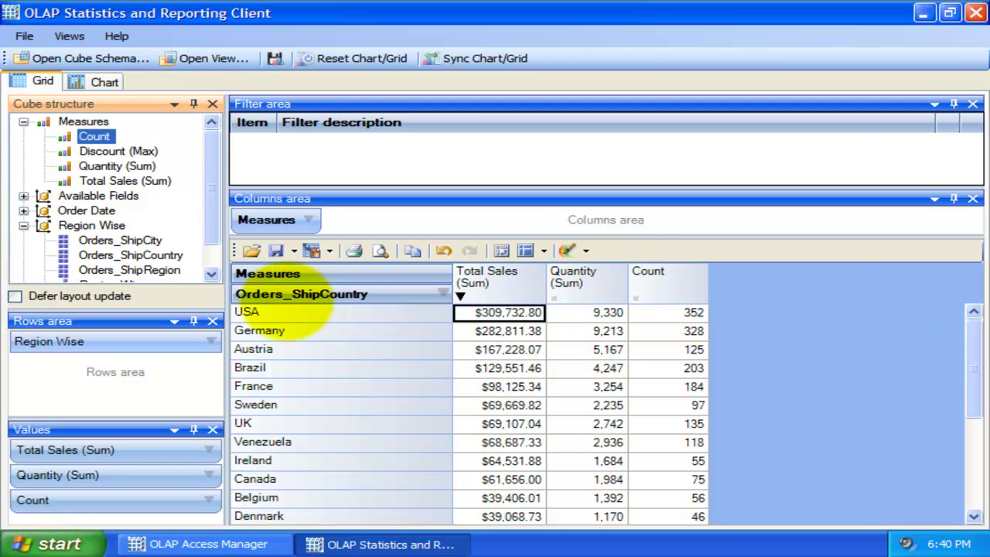
- Drill USA down to its ship regions and the ID region down to its cities
{"action": "left_click_drag", "start_coordinate": [261, 311], "coordinate": [237, 313]}
{"action": "left_click", "coordinate": [238, 311]}
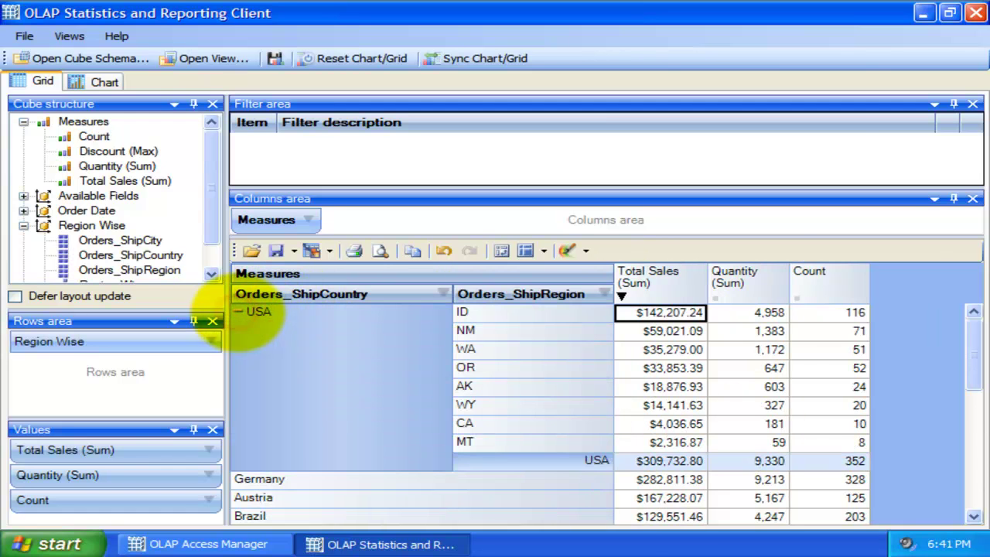
{"action": "left_click", "coordinate": [239, 311]}
{"action": "left_click", "coordinate": [238, 311]}
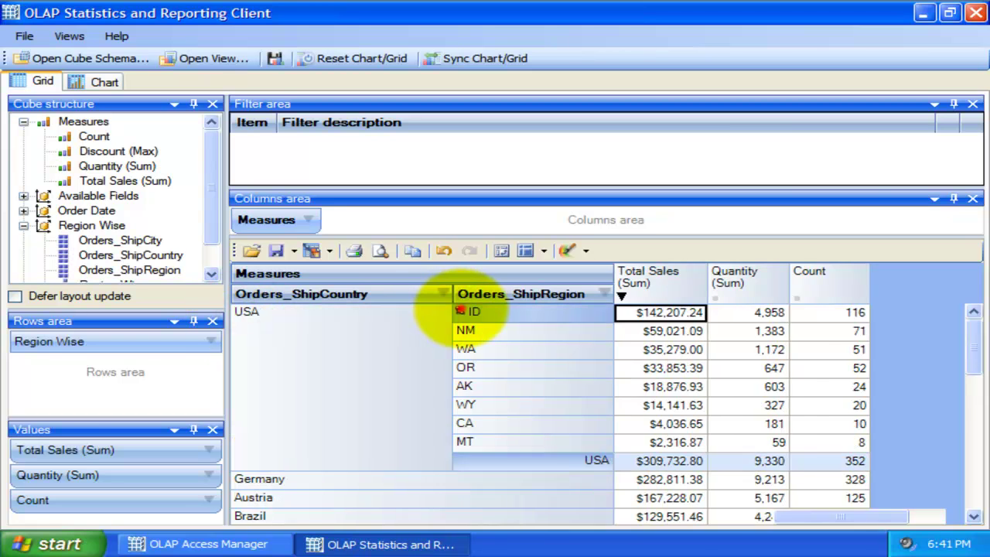
{"action": "left_click", "coordinate": [460, 310]}
- View the Orders_ShipCountry filter with all members kept and collapse USA to the country level
{"action": "left_click", "coordinate": [442, 294]}
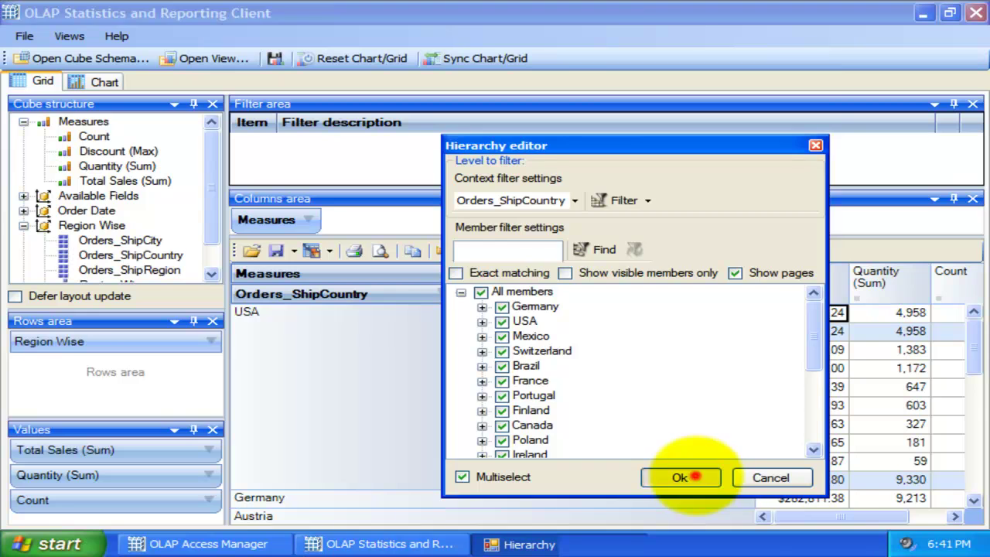
{"action": "left_click", "coordinate": [680, 478]}
{"action": "left_click", "coordinate": [237, 311]}
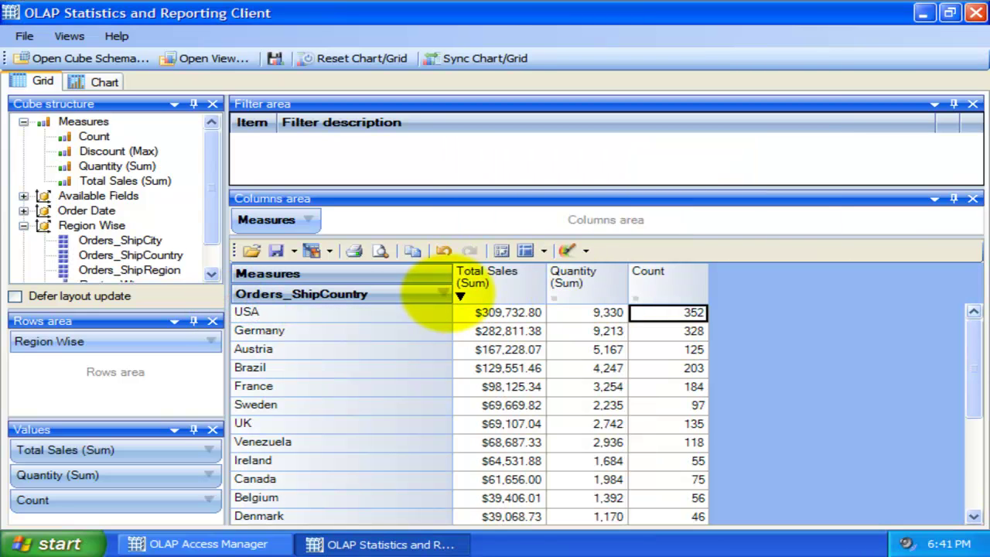
- Exclude Switzerland, Portugal, Finland and Canada from the Orders_ShipCountry members and drill down USA again
{"action": "left_click", "coordinate": [443, 292]}
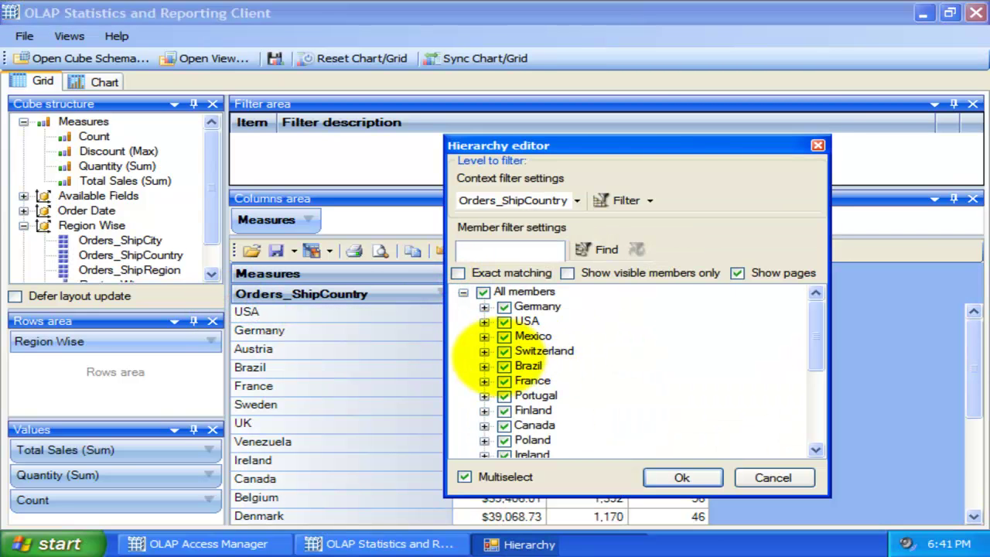
{"action": "left_click", "coordinate": [503, 351]}
{"action": "left_click", "coordinate": [503, 395]}
{"action": "left_click", "coordinate": [503, 410]}
{"action": "left_click", "coordinate": [503, 425]}
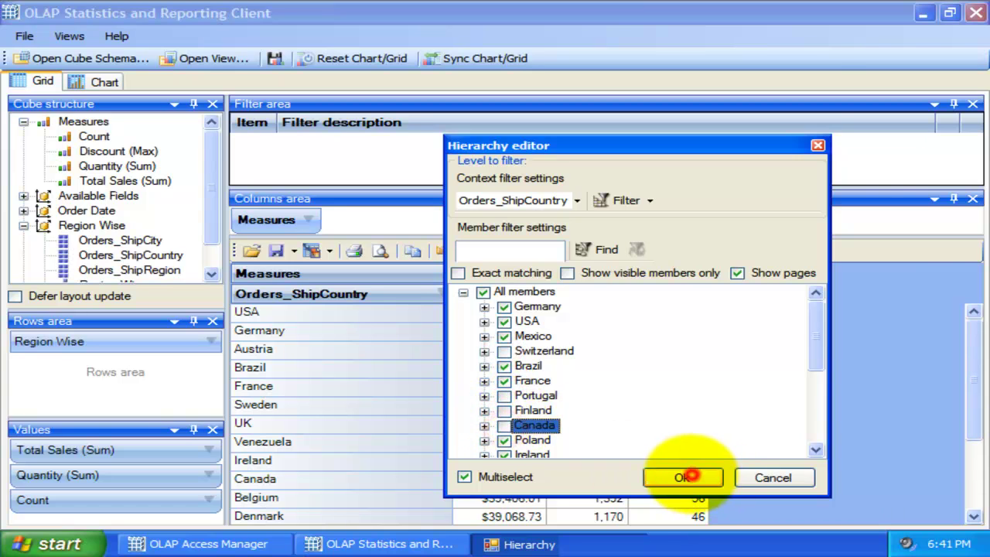
{"action": "left_click", "coordinate": [682, 477]}
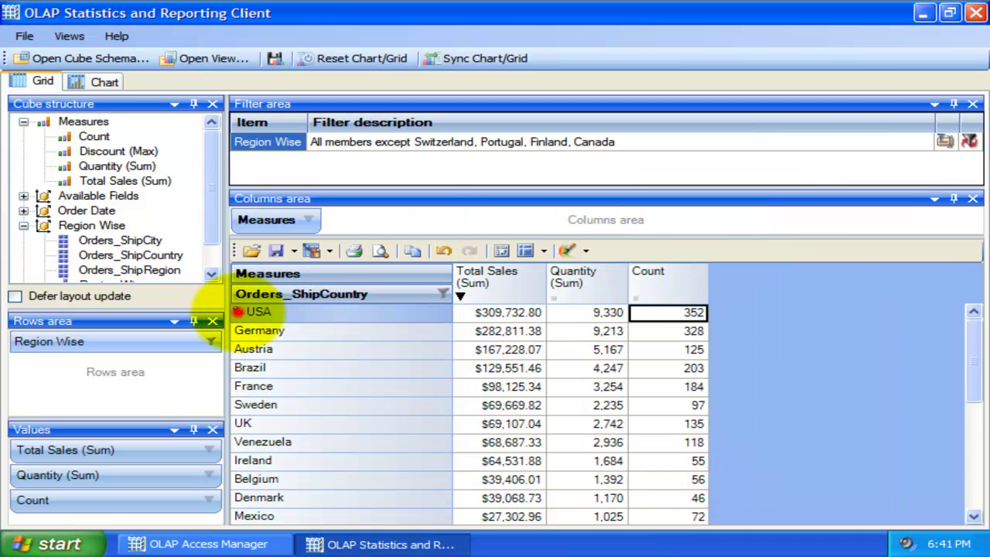
{"action": "left_click", "coordinate": [237, 311]}
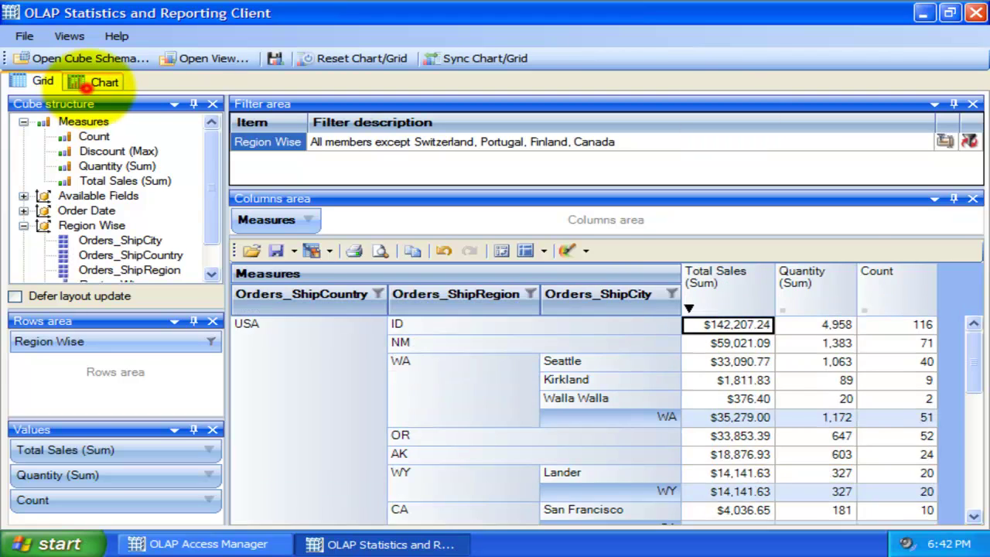
- Switch to the chart view and plot Total Sales (Sum) as values with Category Name in the columns
{"action": "left_click", "coordinate": [99, 81]}
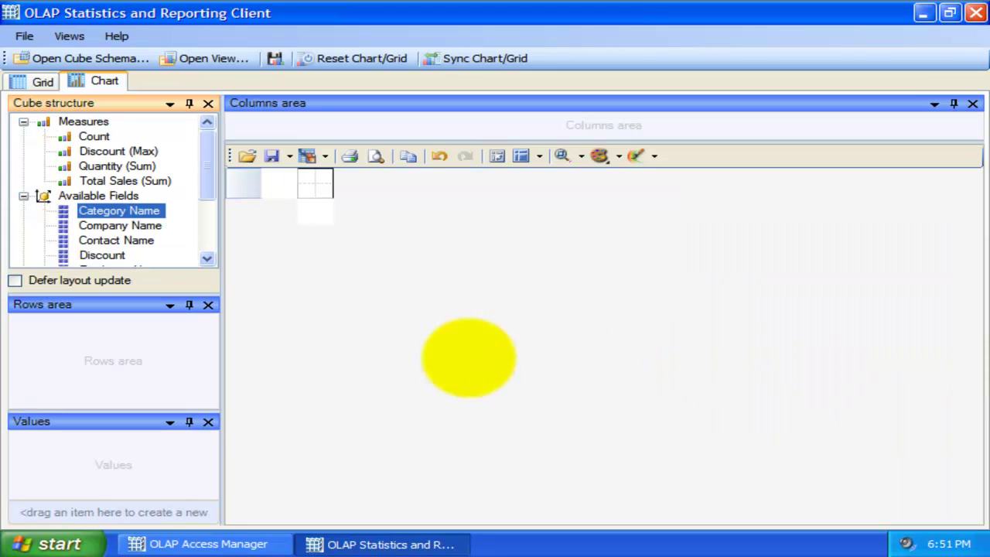
{"action": "left_click", "coordinate": [374, 359]}
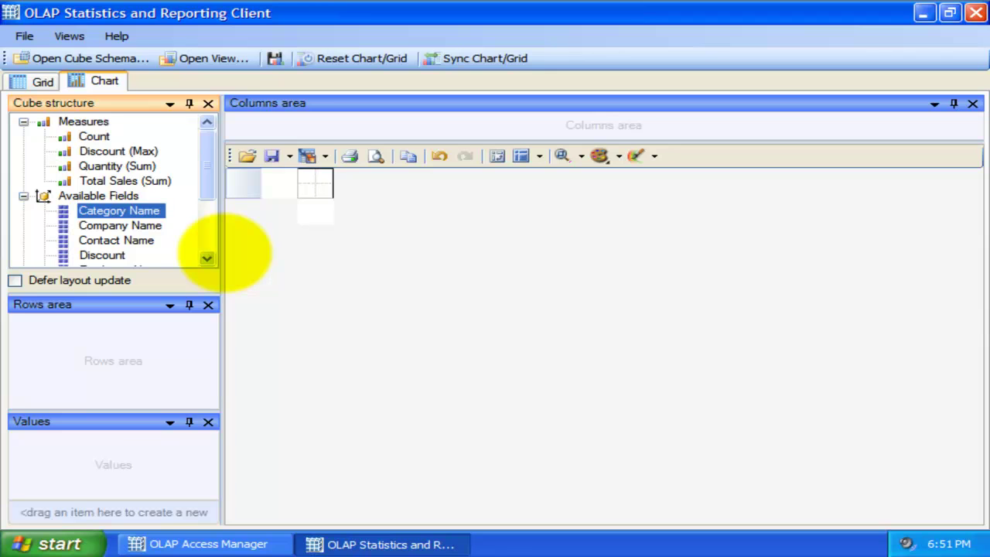
{"action": "left_click_drag", "start_coordinate": [139, 180], "coordinate": [151, 459]}
{"action": "left_click", "coordinate": [207, 258]}
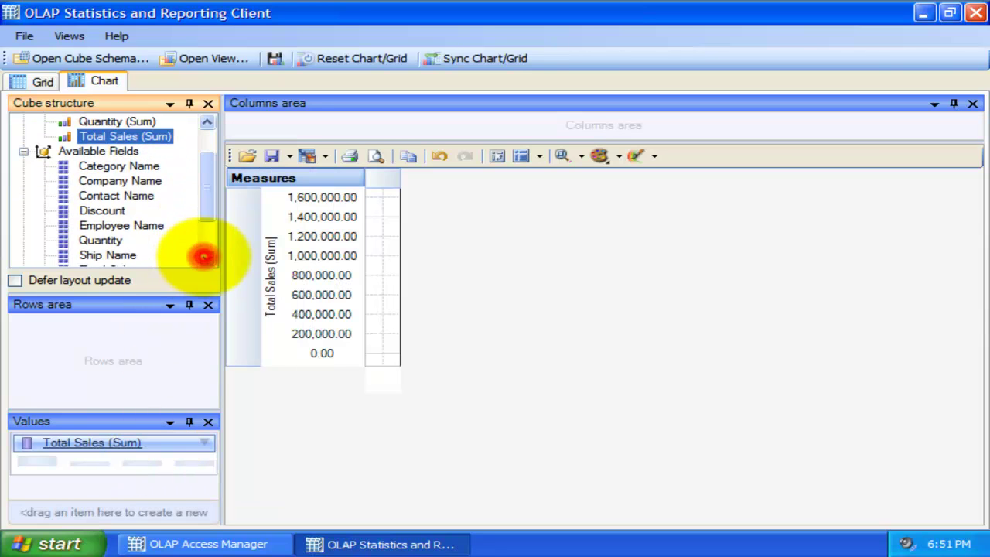
{"action": "left_click_drag", "start_coordinate": [124, 167], "coordinate": [402, 125]}
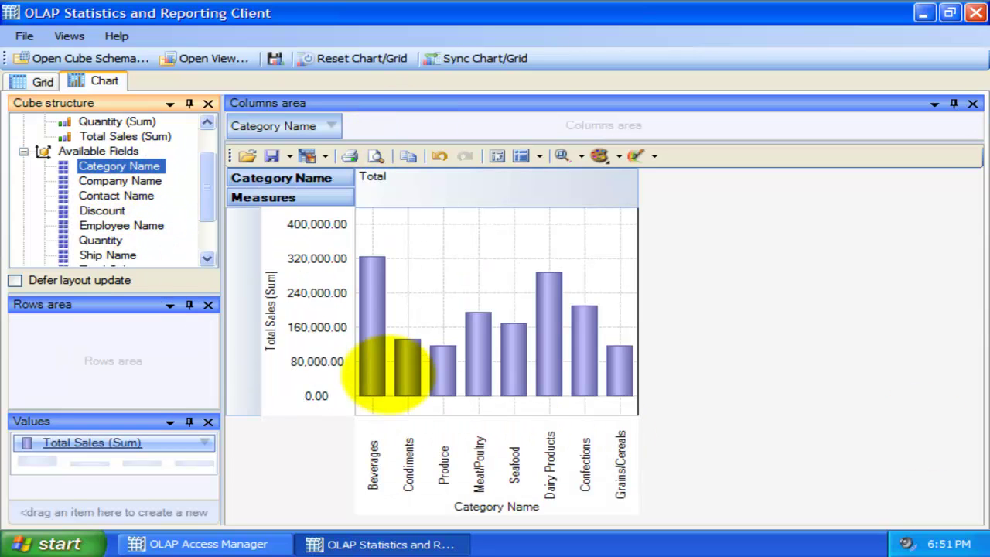
- Inspect the Beverages and Produce bars of the Total Sales chart
{"action": "left_click", "coordinate": [371, 362]}
{"action": "double_click", "coordinate": [372, 371]}
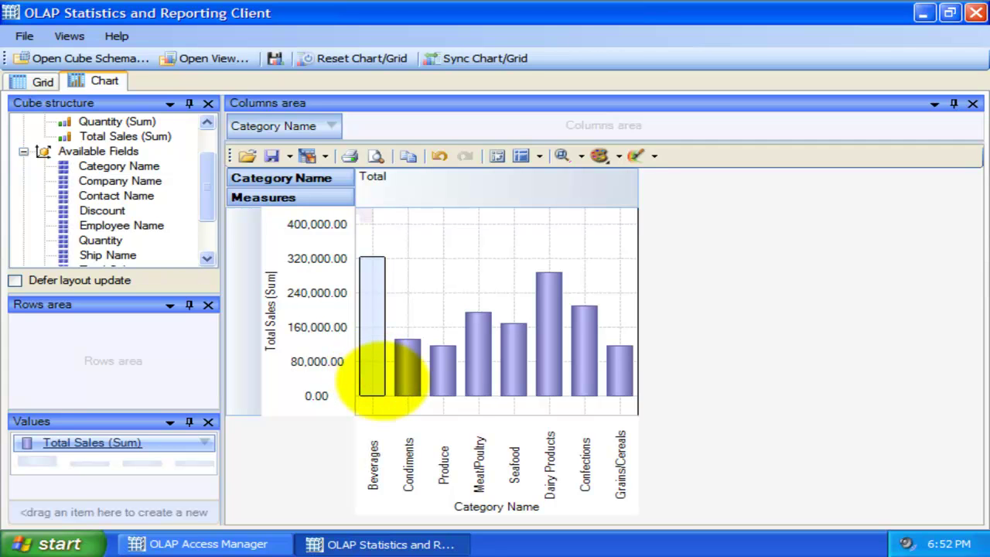
{"action": "left_click", "coordinate": [443, 382]}
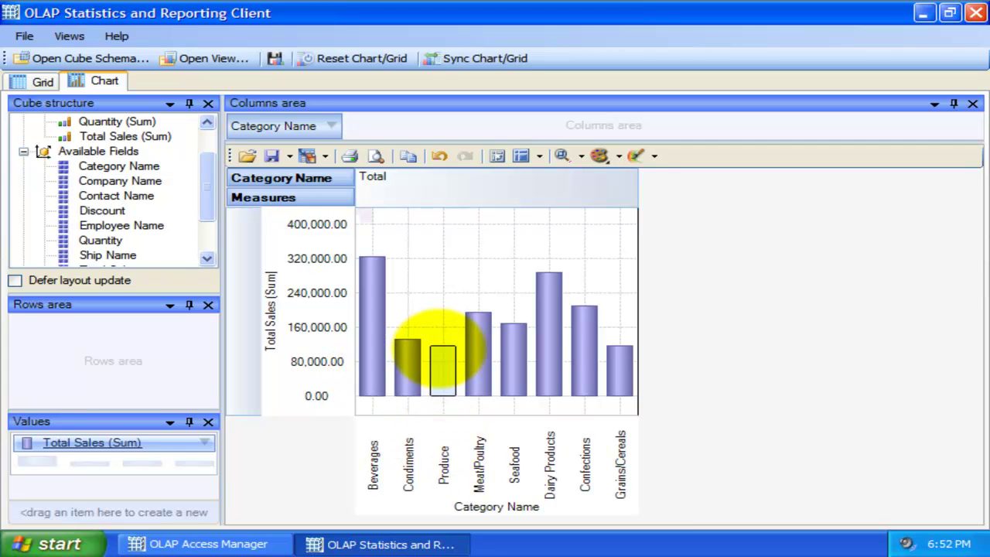
{"action": "left_click", "coordinate": [481, 234]}
- Change the Total Sales chart to points and try straight, curved and stepped connecting lines
{"action": "mouse_move", "coordinate": [406, 222]}
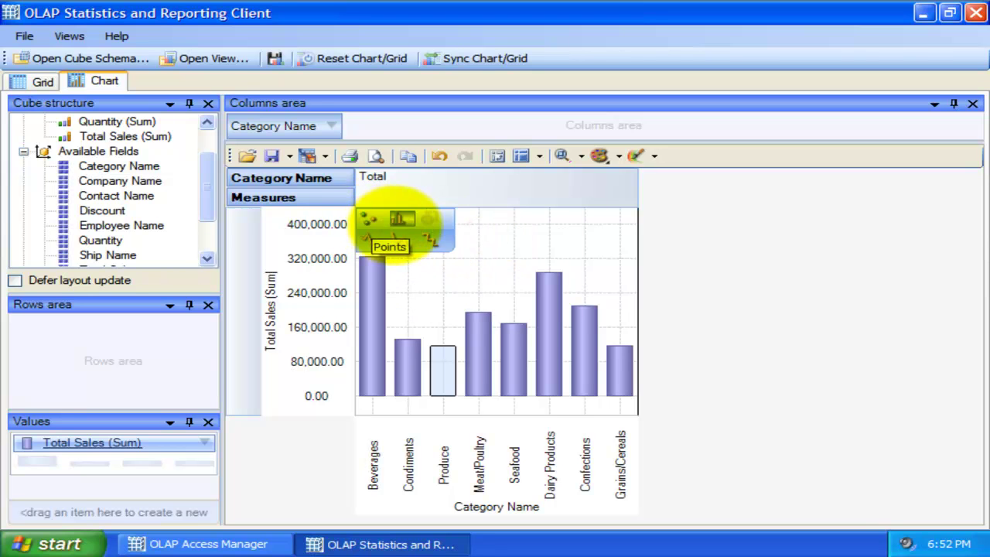
{"action": "left_click", "coordinate": [370, 221]}
{"action": "left_click", "coordinate": [374, 240]}
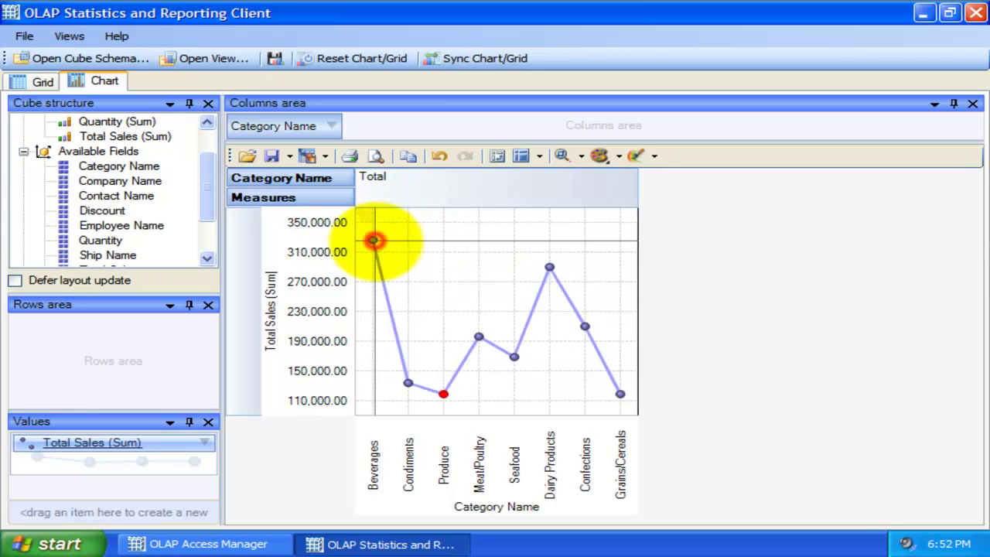
{"action": "mouse_move", "coordinate": [393, 222]}
{"action": "left_click", "coordinate": [399, 241]}
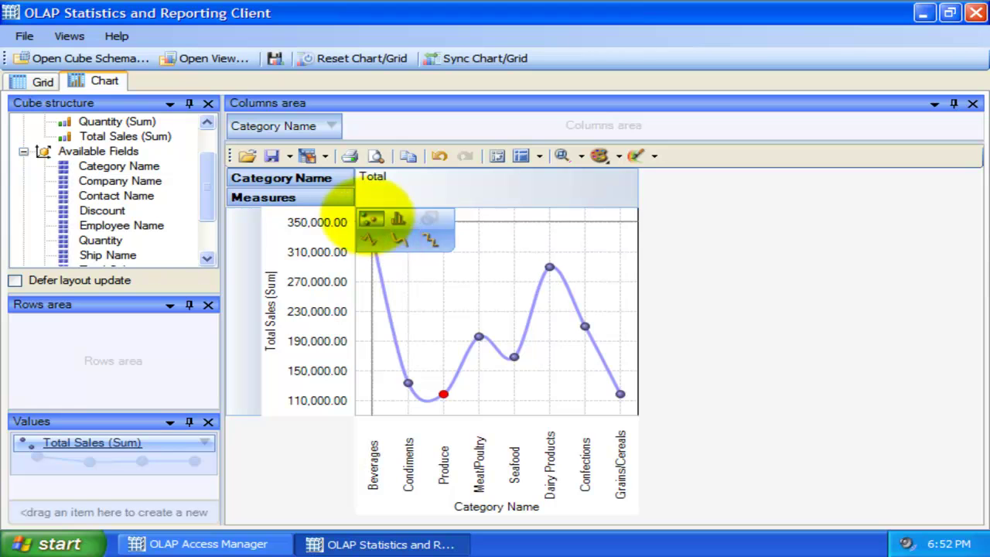
{"action": "left_click", "coordinate": [429, 241]}
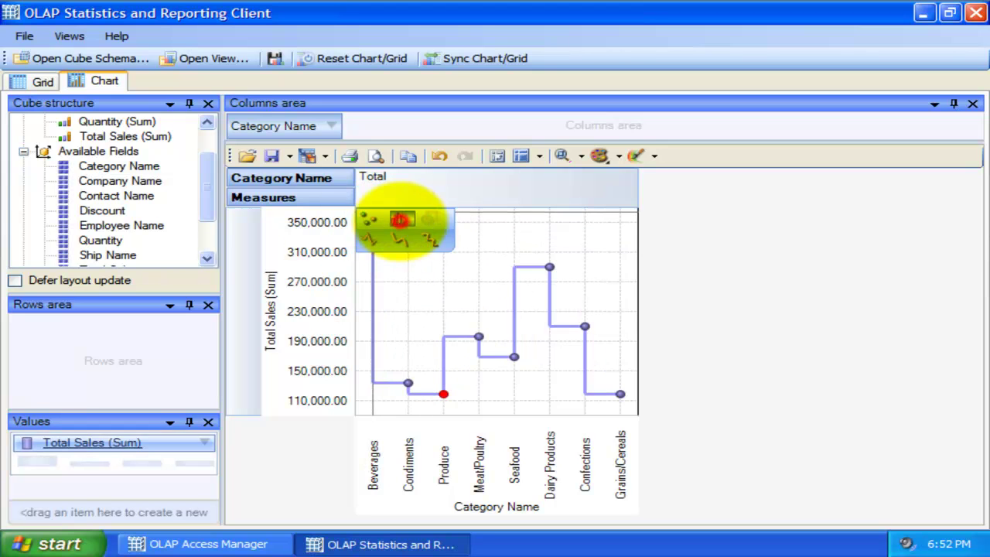
- Change the Total Sales chart back to bars and return to the grid view
{"action": "left_click", "coordinate": [398, 220]}
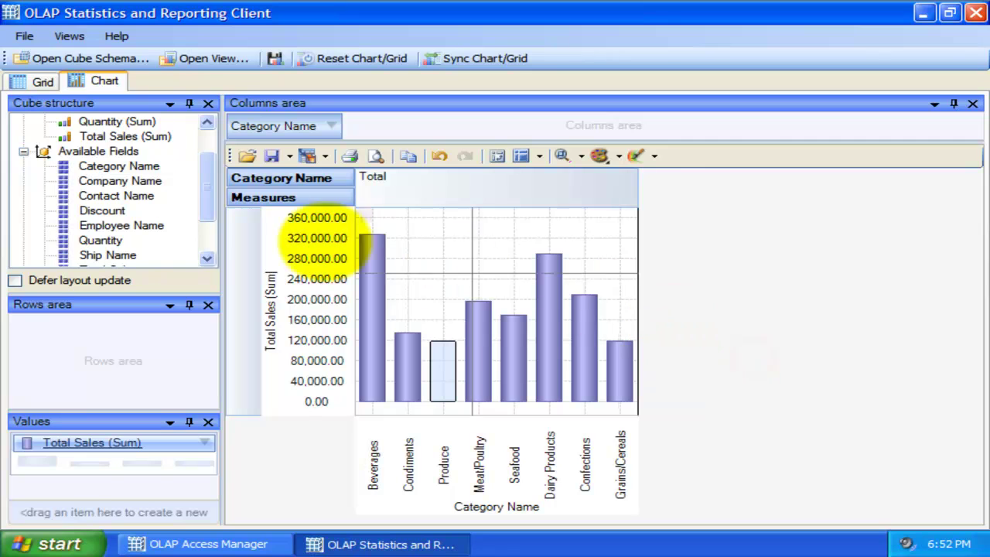
{"action": "left_click", "coordinate": [31, 80]}
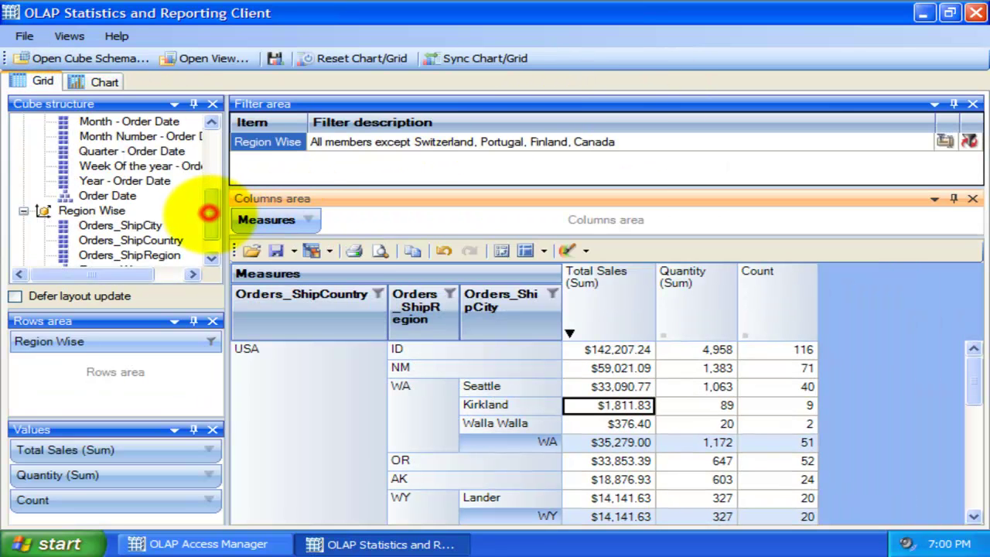
- Add the Order Date hierarchy from the cube structure to the grid's columns, ahead of the measures
{"action": "scroll", "coordinate": [208, 211], "scroll_direction": "up", "scroll_amount": 2}
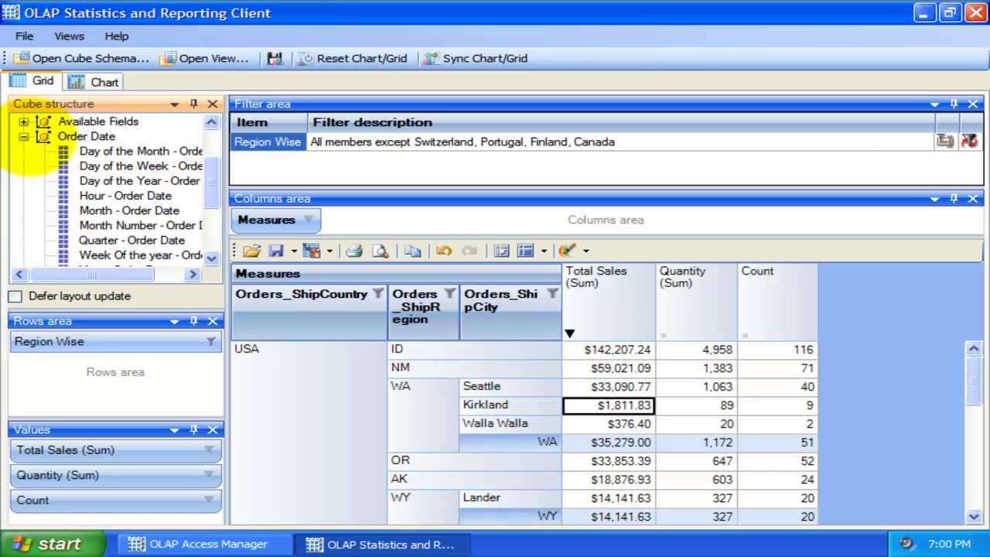
{"action": "left_click", "coordinate": [24, 137]}
{"action": "left_click", "coordinate": [22, 179]}
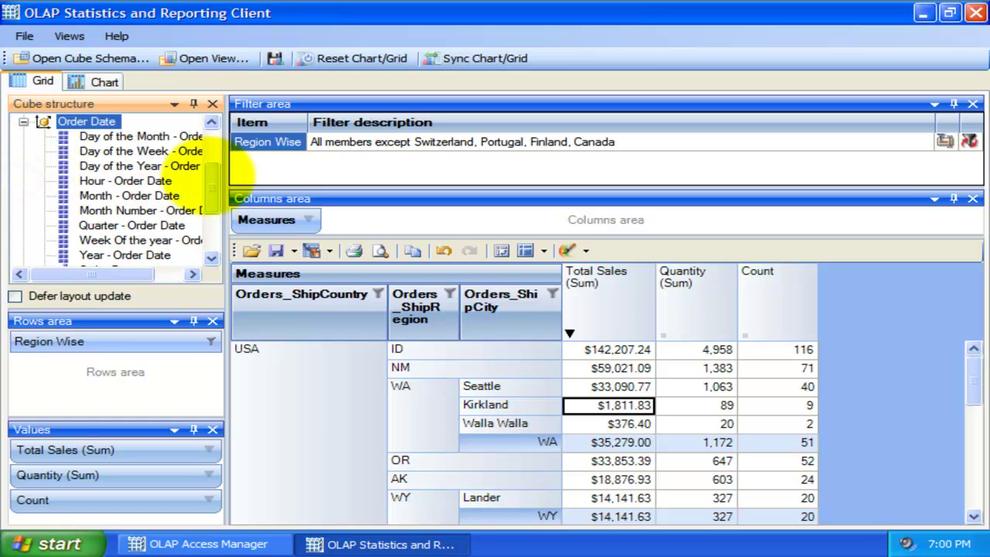
{"action": "scroll", "coordinate": [211, 166], "scroll_direction": "down", "scroll_amount": 1}
{"action": "left_click", "coordinate": [112, 224]}
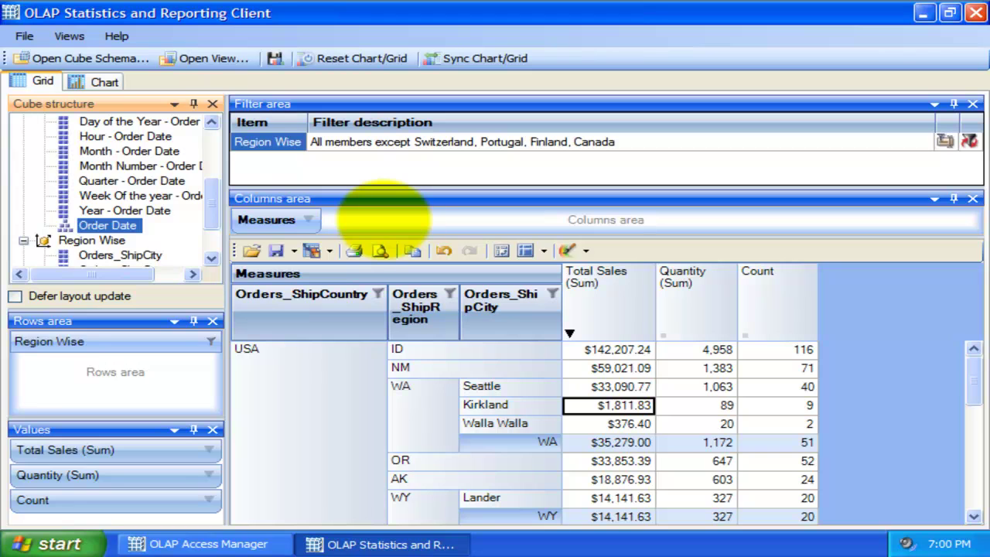
{"action": "left_click_drag", "start_coordinate": [382, 217], "coordinate": [384, 218]}
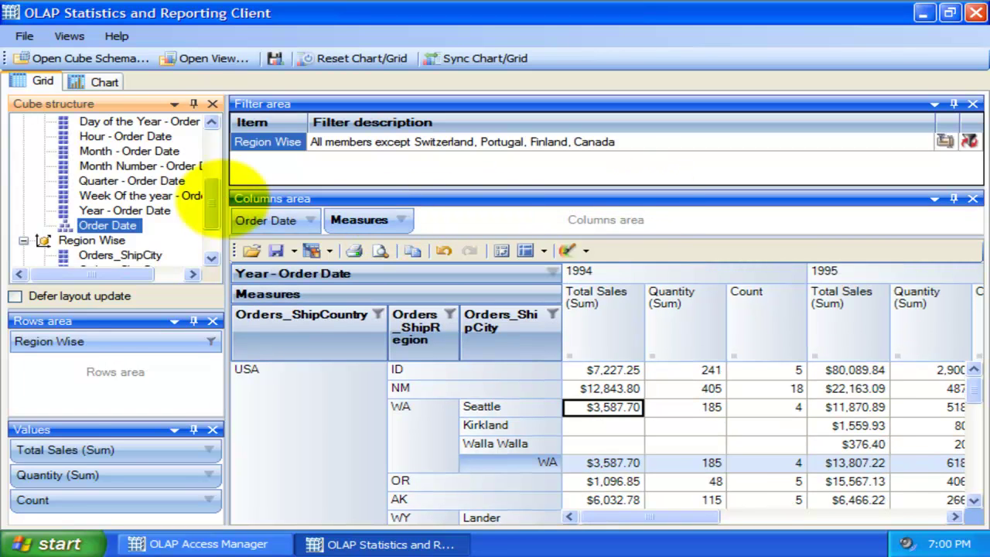
- Narrow the cube structure, rows and values panels and close the filter area to enlarge the grid
{"action": "left_click_drag", "start_coordinate": [220, 197], "coordinate": [86, 202]}
{"action": "left_click", "coordinate": [972, 103]}
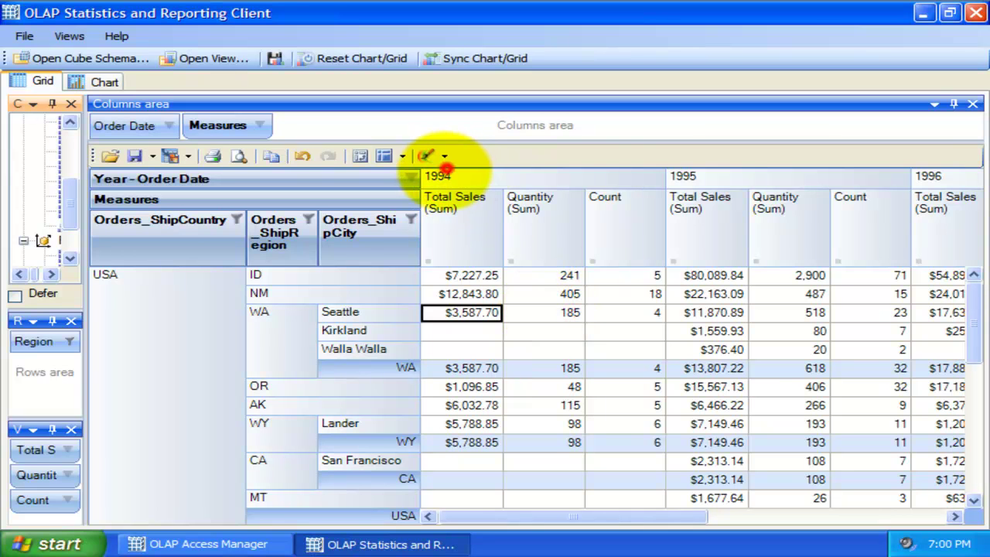
- Drill 1994 down to quarters and the 3 quarter down to months, and inspect Seattle's August total sales
{"action": "left_click", "coordinate": [439, 175]}
{"action": "left_click", "coordinate": [428, 176]}
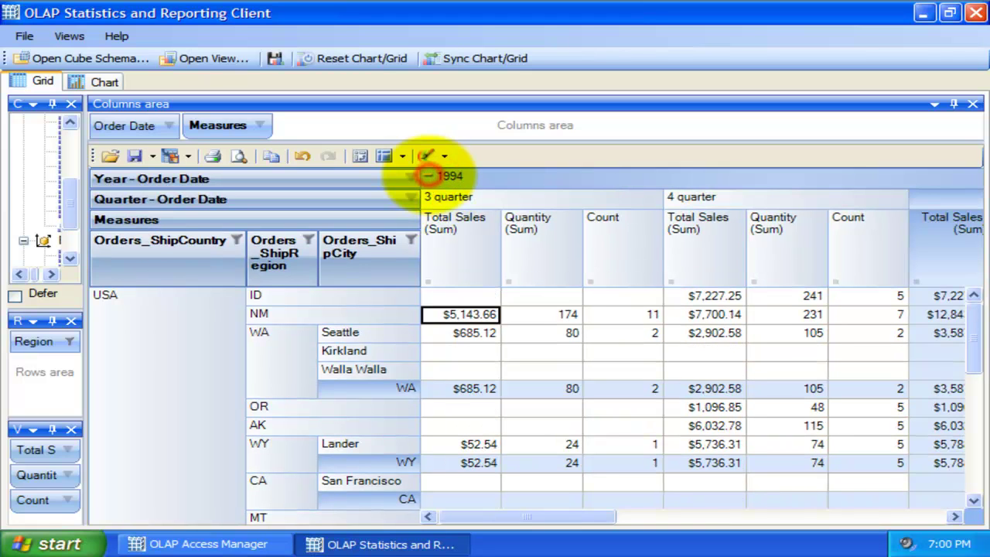
{"action": "left_click", "coordinate": [427, 197]}
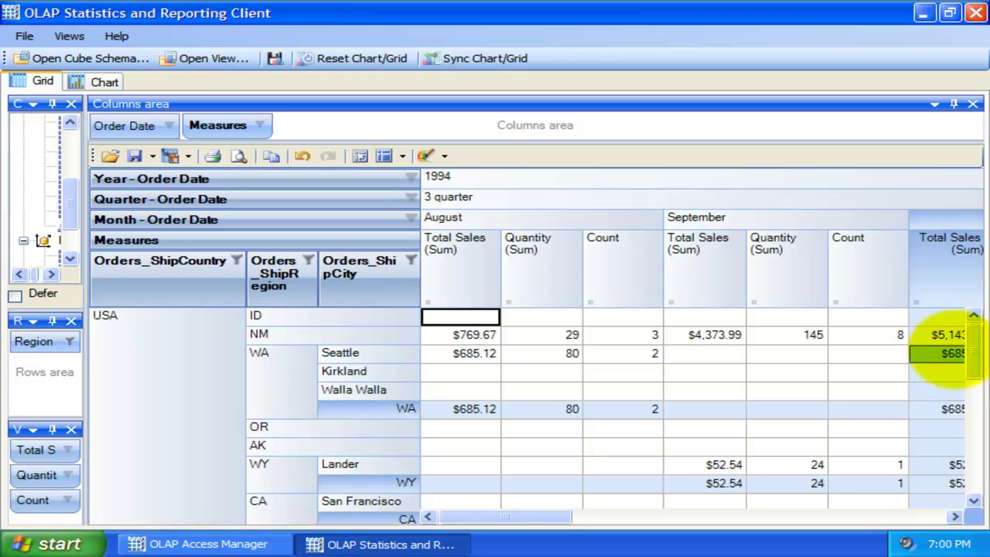
{"action": "mouse_move", "coordinate": [972, 333]}
{"action": "left_mouse_down"}
{"action": "mouse_move", "coordinate": [972, 409]}
{"action": "mouse_move", "coordinate": [966, 317]}
{"action": "left_mouse_up"}
{"action": "left_click", "coordinate": [459, 353]}
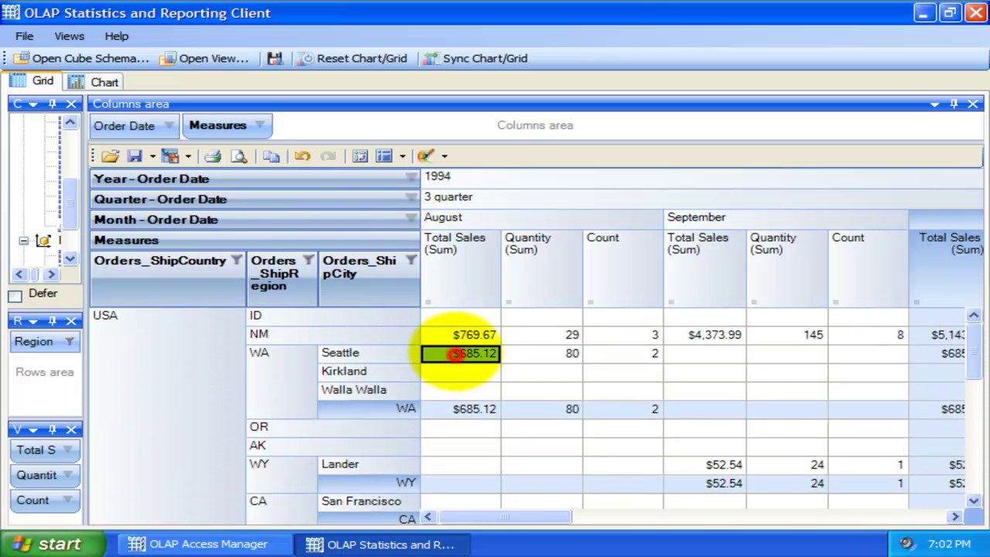
{"action": "left_click", "coordinate": [387, 354]}
{"action": "left_click", "coordinate": [441, 353]}
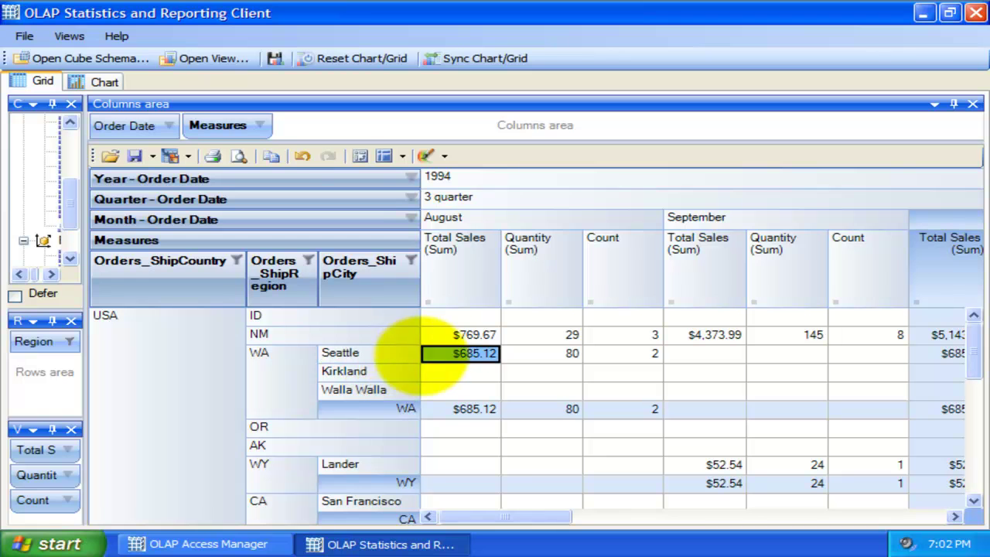
- Collapse 1994 to year level and USA to country level, and examine Austria's count and quantity figures
{"action": "left_click", "coordinate": [428, 176]}
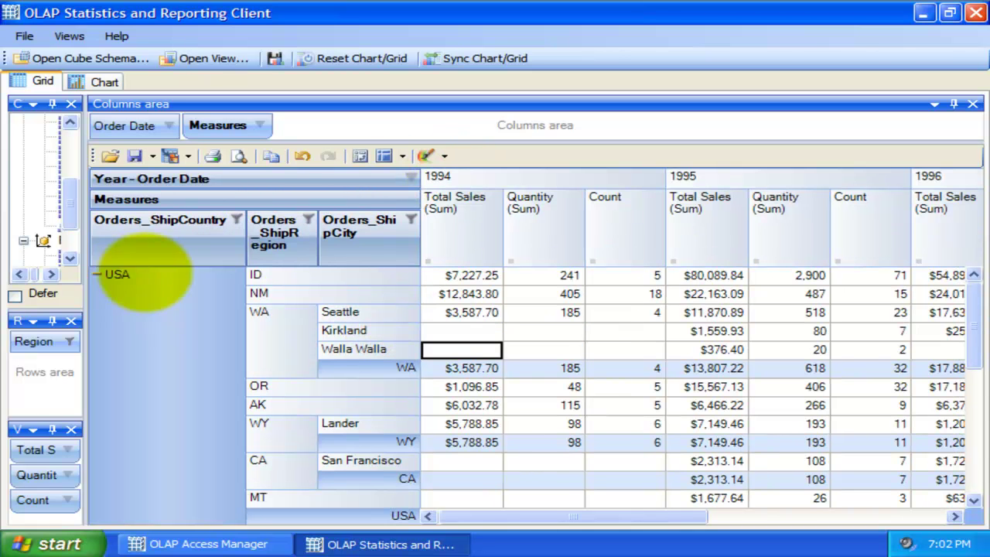
{"action": "left_click", "coordinate": [97, 273]}
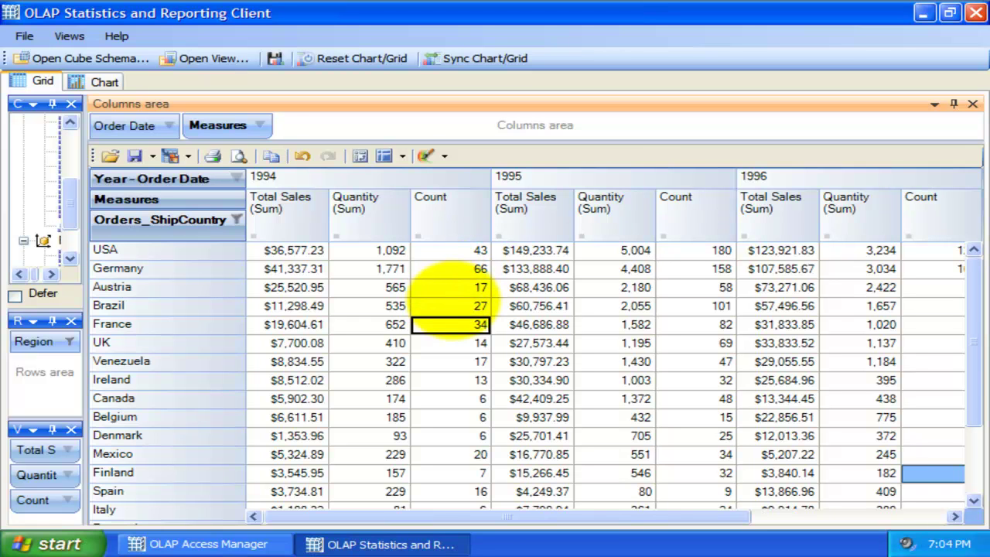
{"action": "left_click", "coordinate": [437, 287]}
{"action": "left_click", "coordinate": [286, 380]}
{"action": "left_click", "coordinate": [449, 287]}
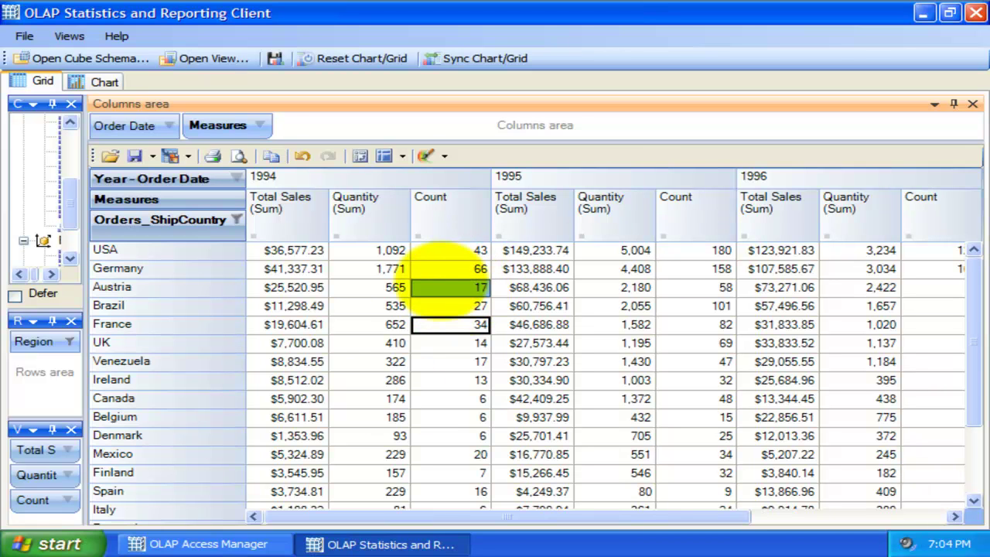
{"action": "left_click", "coordinate": [859, 287]}
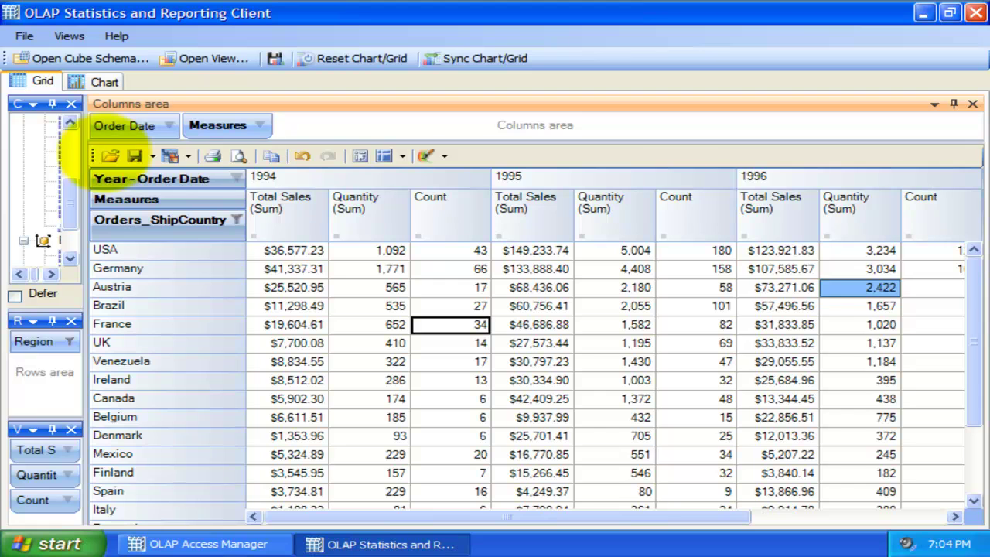
- Exclude Denmark, Italy, Spain, Venezuela and Austria from the Orders_ShipCountry members
{"action": "left_click", "coordinate": [235, 219]}
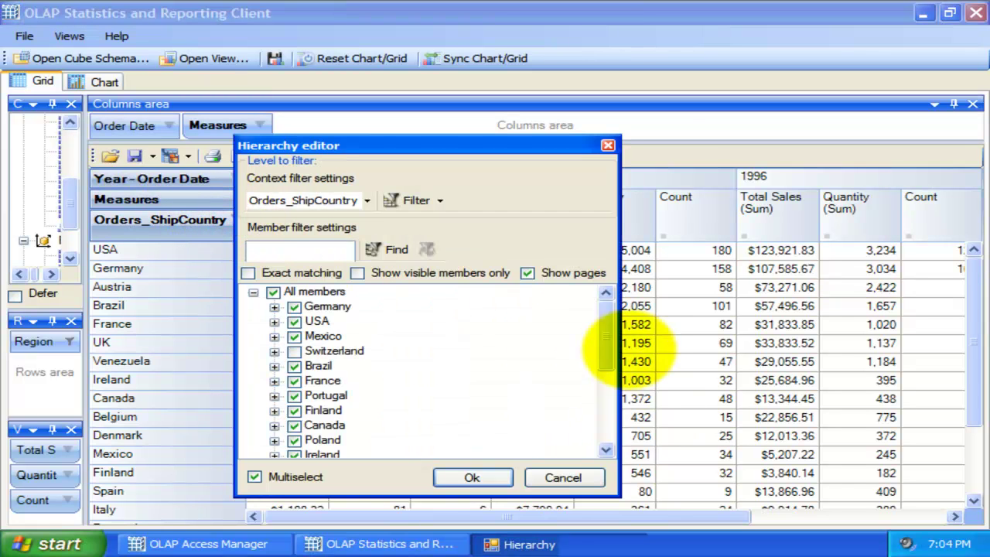
{"action": "left_click_drag", "start_coordinate": [606, 333], "coordinate": [585, 420]}
{"action": "left_click", "coordinate": [295, 411]}
{"action": "left_click", "coordinate": [295, 395]}
{"action": "left_click", "coordinate": [294, 351]}
{"action": "left_click", "coordinate": [295, 321]}
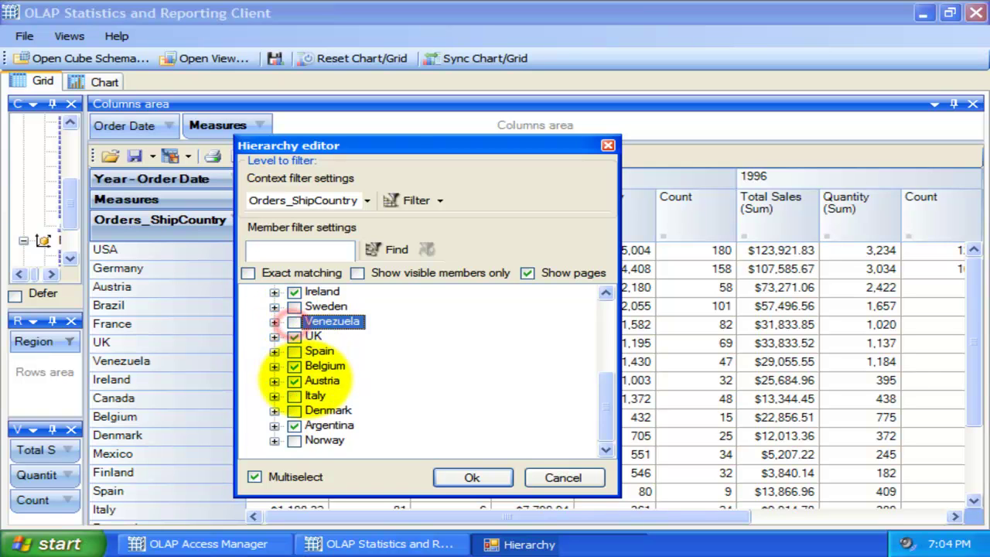
{"action": "left_click", "coordinate": [295, 380]}
{"action": "left_click", "coordinate": [471, 477]}
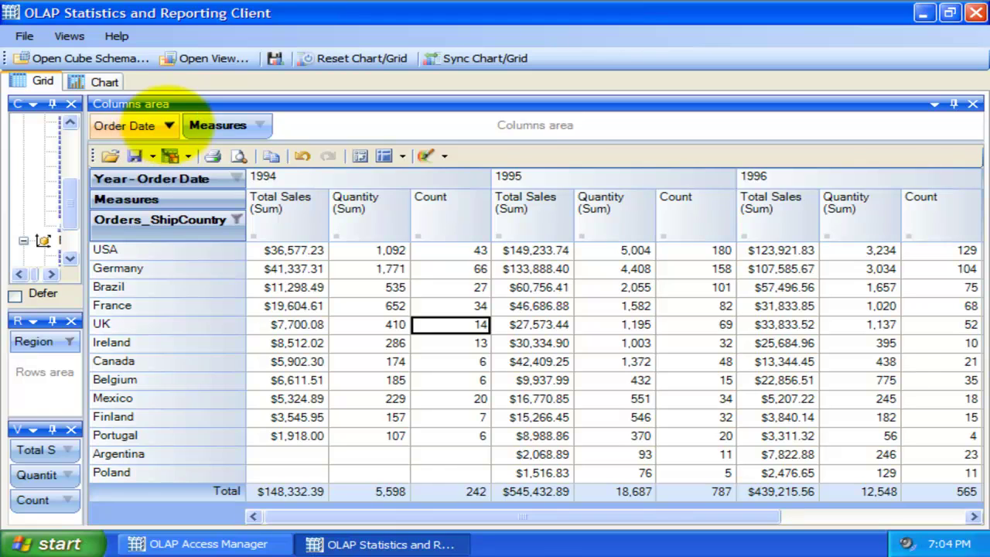
- Exclude 1996 from the Order Date members in the columns
{"action": "left_click", "coordinate": [167, 126]}
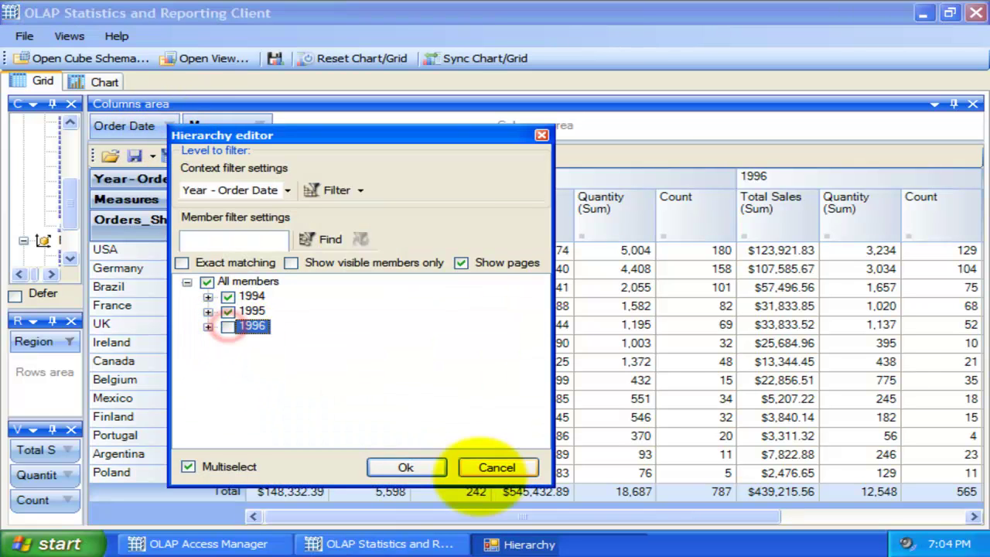
{"action": "left_click", "coordinate": [405, 467]}
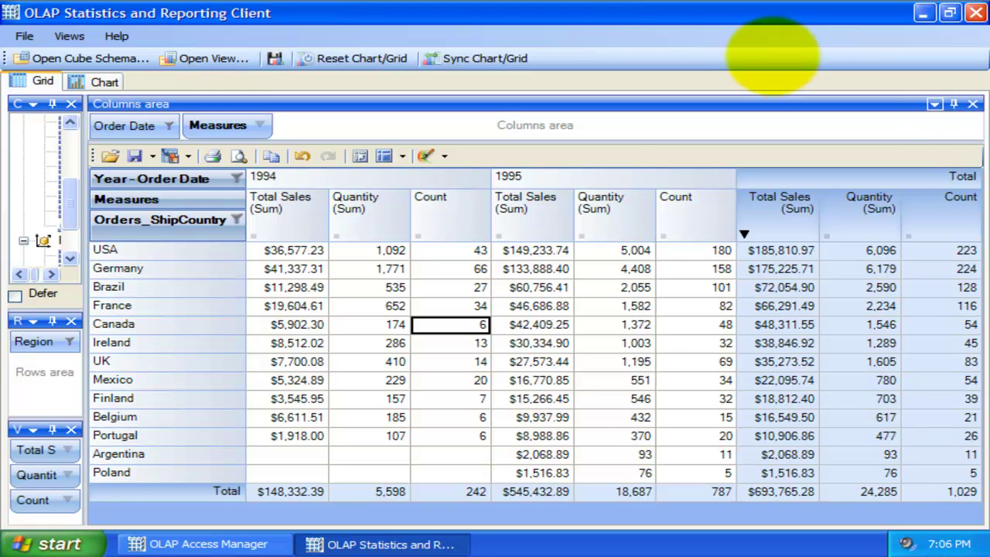
{"action": "left_click", "coordinate": [646, 34]}
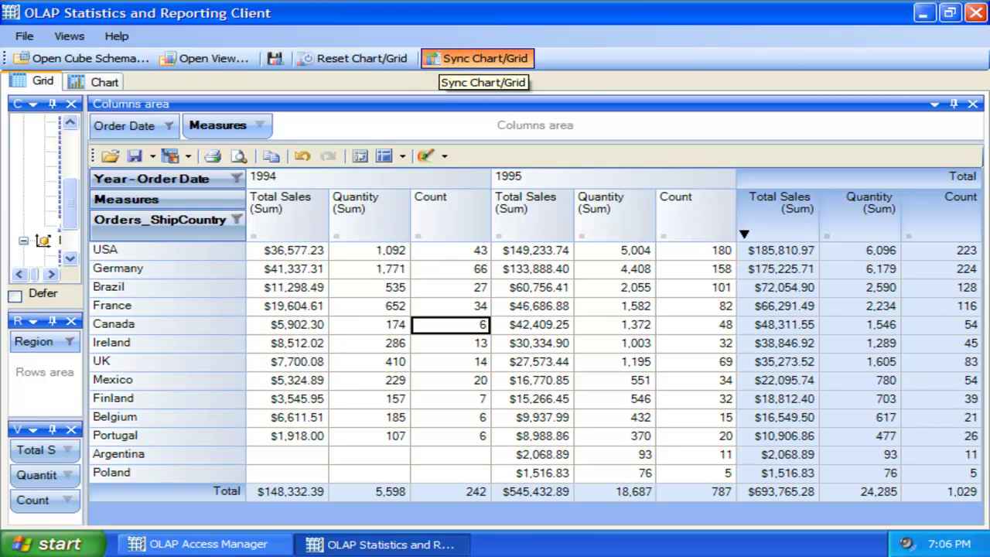
- Synchronize the chart with the grid and compare the resulting country bars by year with the grid figures
{"action": "left_click", "coordinate": [469, 59]}
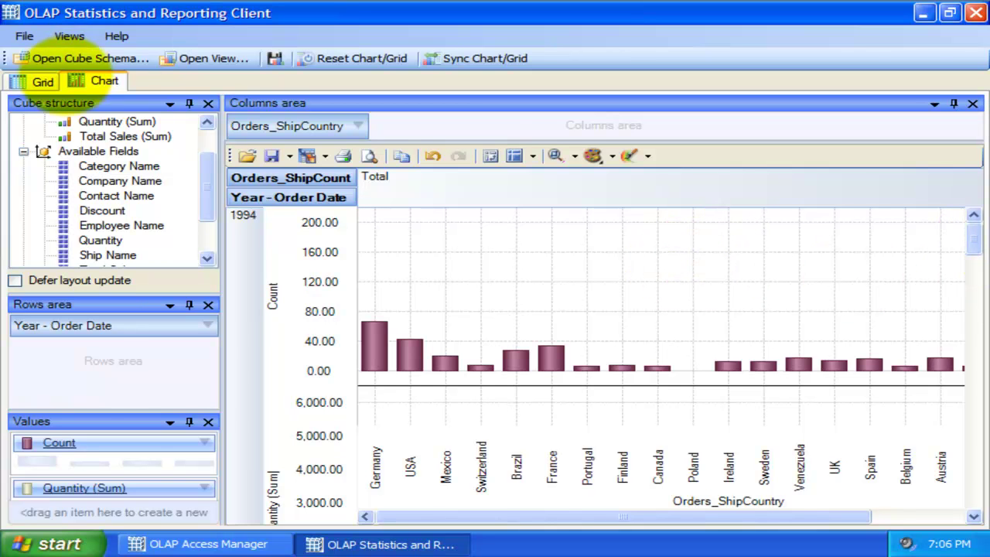
{"action": "left_click", "coordinate": [40, 81]}
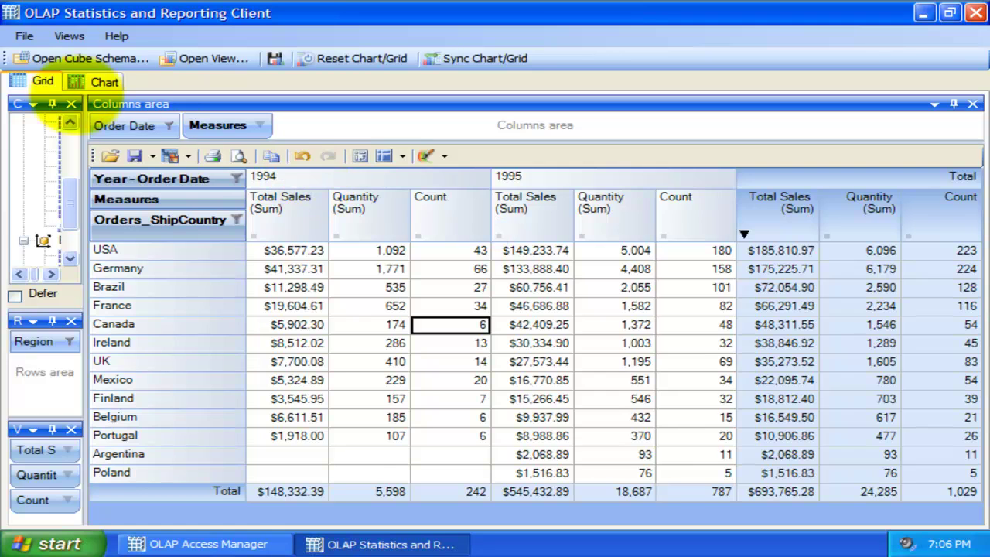
{"action": "left_click", "coordinate": [105, 81]}
{"action": "left_click_drag", "start_coordinate": [974, 236], "coordinate": [974, 406]}
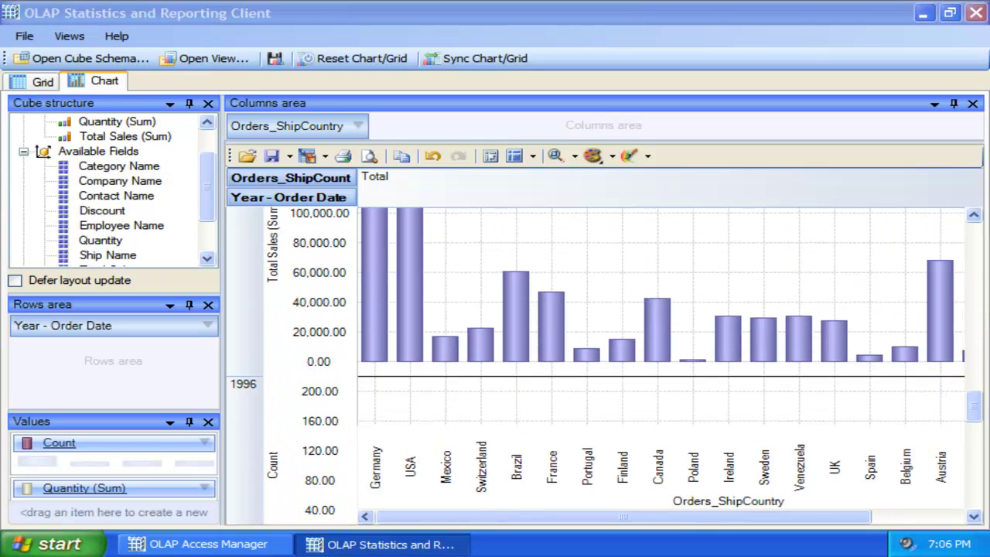
{"action": "left_click", "coordinate": [973, 418]}
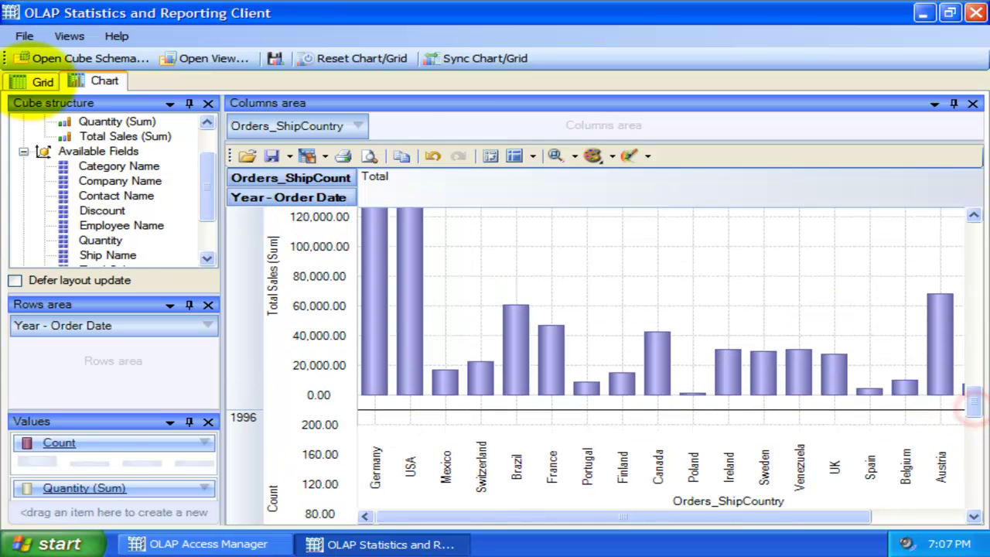
- Return to the grid view and widen the cube structure, rows and values panels
{"action": "left_click", "coordinate": [35, 81]}
{"action": "left_click_drag", "start_coordinate": [85, 155], "coordinate": [190, 154]}
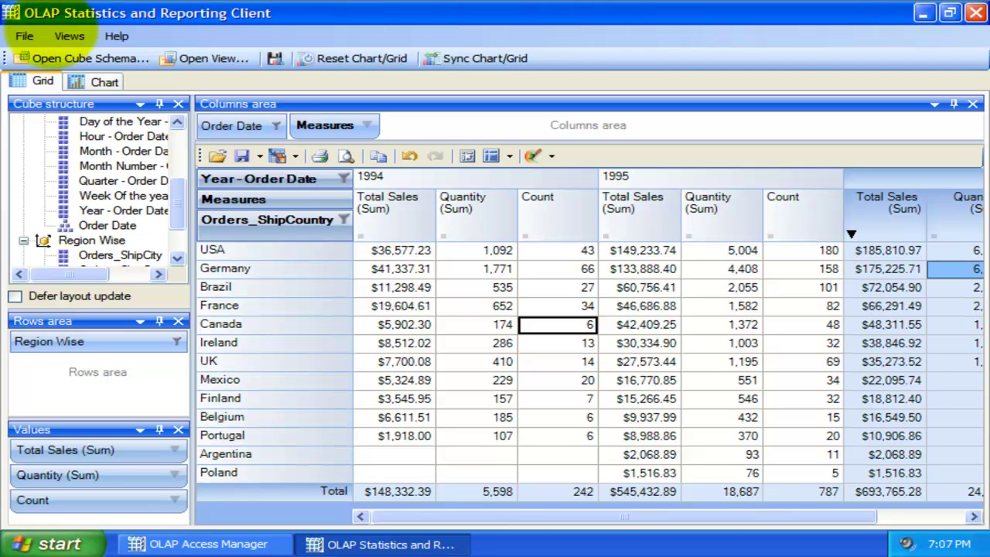
- Save the report view in My Documents as Total Sales_Region_Timeline
{"action": "left_click", "coordinate": [25, 35]}
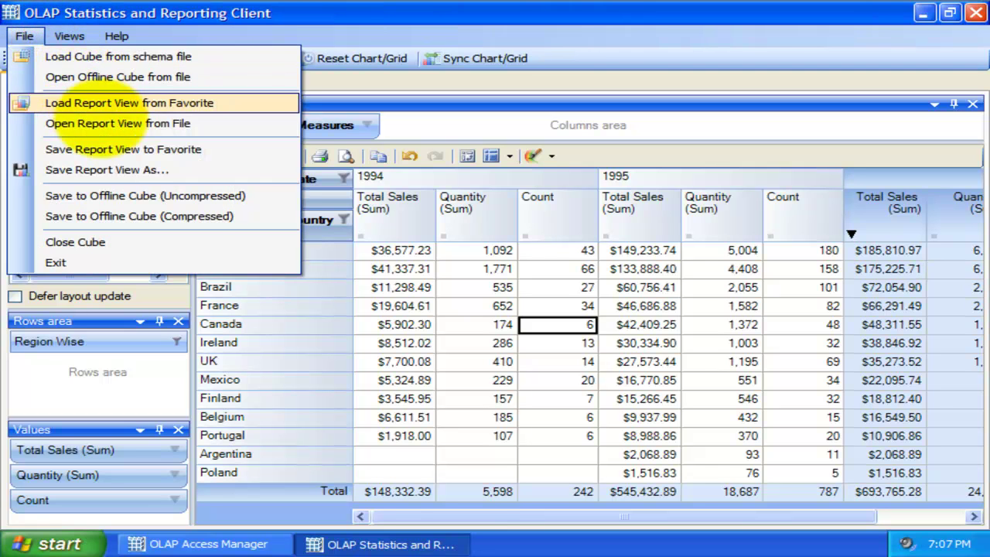
{"action": "left_click", "coordinate": [130, 170]}
{"action": "type", "text": "To"}
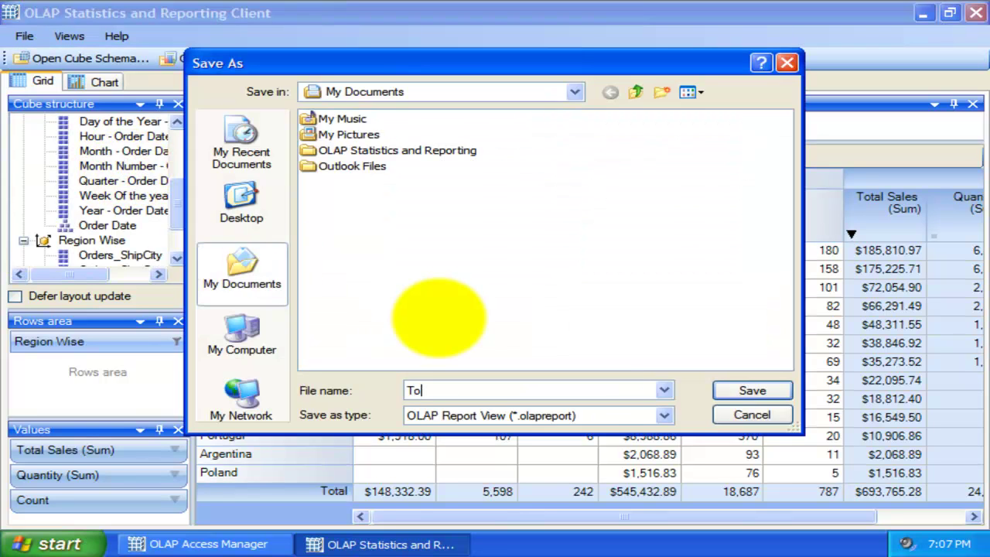
{"action": "type", "text": "tal Sales_Region"}
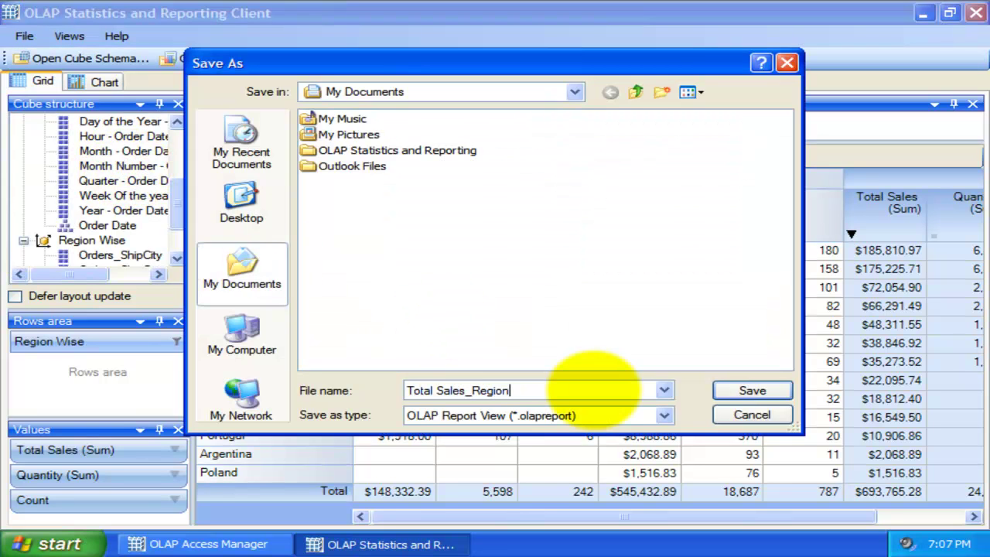
{"action": "type", "text": "_Timeline"}
{"action": "left_click", "coordinate": [751, 390]}
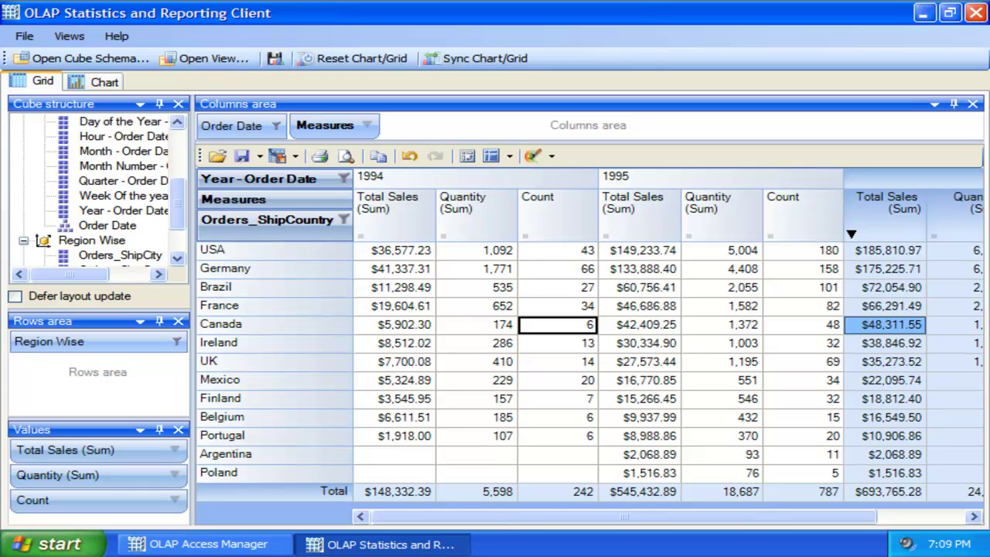
- Reset the chart and grid to an empty layout
{"action": "left_click", "coordinate": [379, 60]}
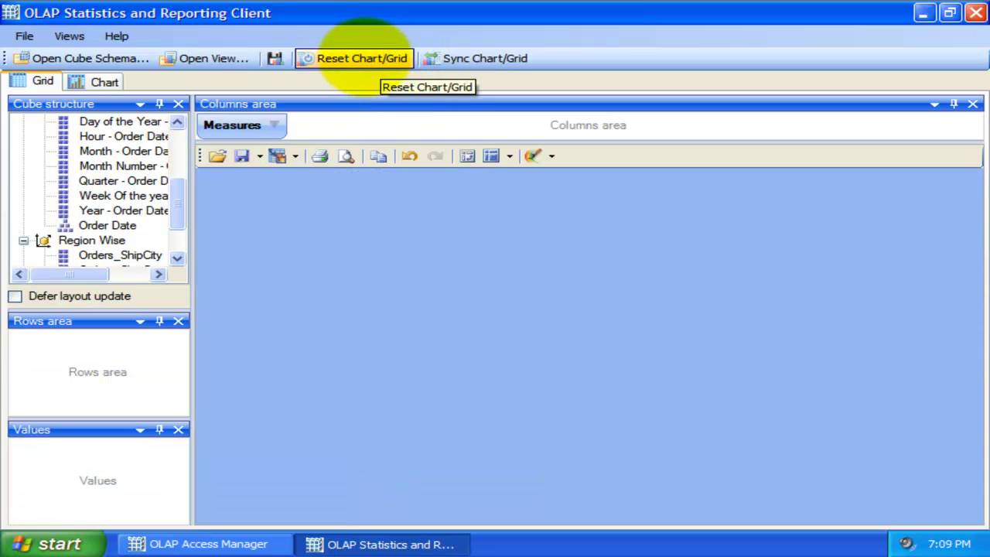
{"action": "left_click", "coordinate": [334, 234]}
- Open the Total Sales_Region_Timeline report view from file and show it in the chart view
{"action": "left_click", "coordinate": [24, 35]}
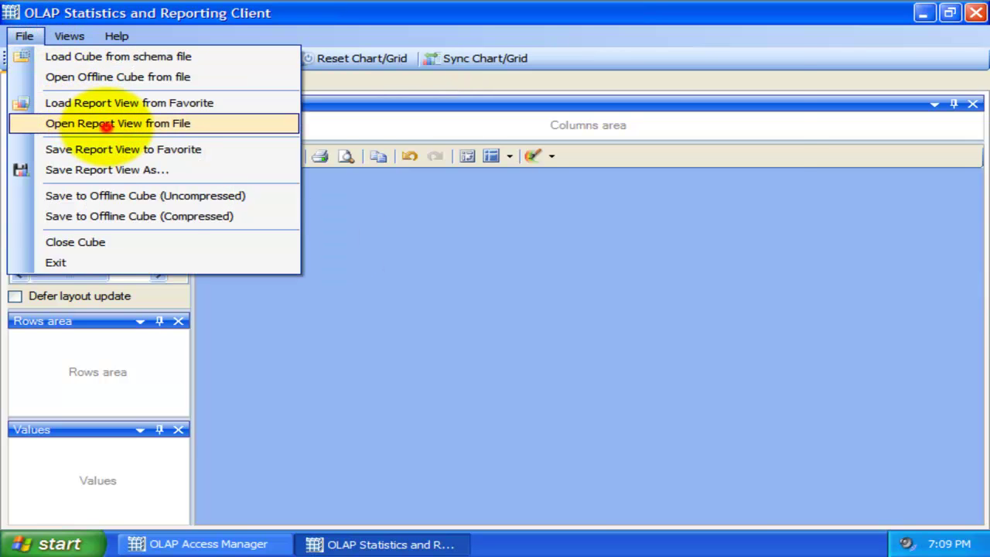
{"action": "left_click", "coordinate": [108, 124]}
{"action": "left_click", "coordinate": [377, 186]}
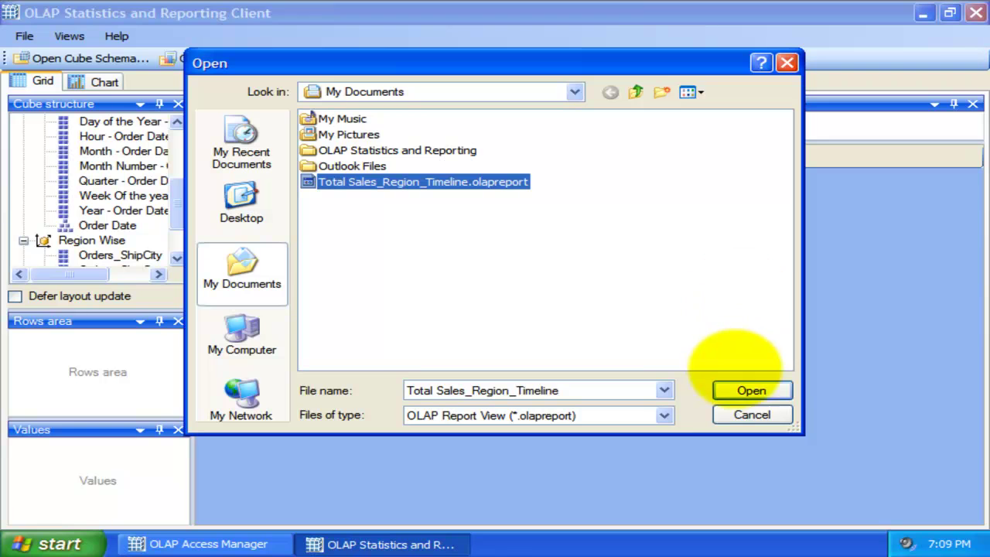
{"action": "left_click", "coordinate": [748, 391]}
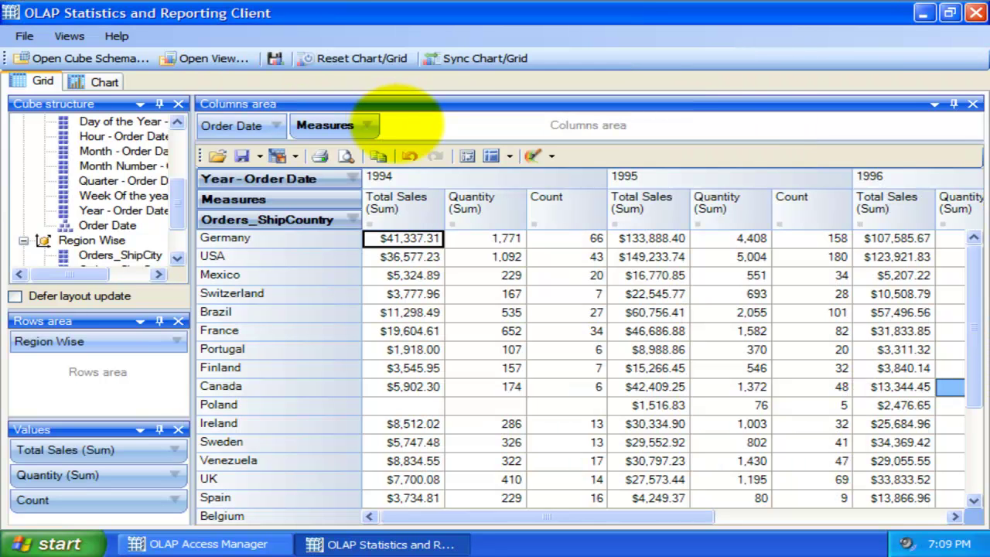
{"action": "left_click", "coordinate": [101, 78]}
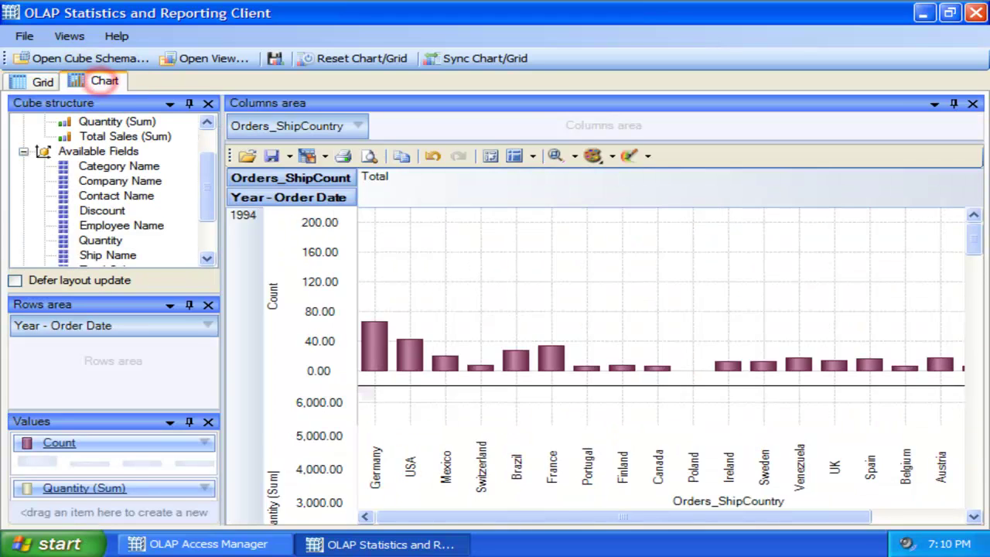
- Look over the chart, return to the grid view and switch to OLAP Access Manager
{"action": "mouse_move", "coordinate": [974, 232]}
{"action": "left_mouse_down"}
{"action": "mouse_move", "coordinate": [966, 397]}
{"action": "mouse_move", "coordinate": [972, 224]}
{"action": "left_mouse_up"}
{"action": "left_click", "coordinate": [34, 80]}
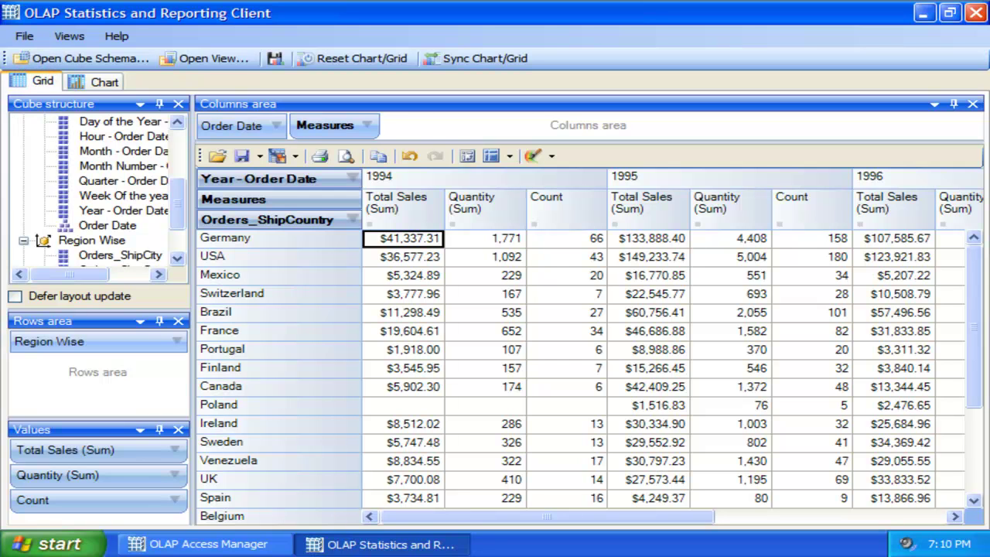
{"action": "left_click", "coordinate": [193, 544]}
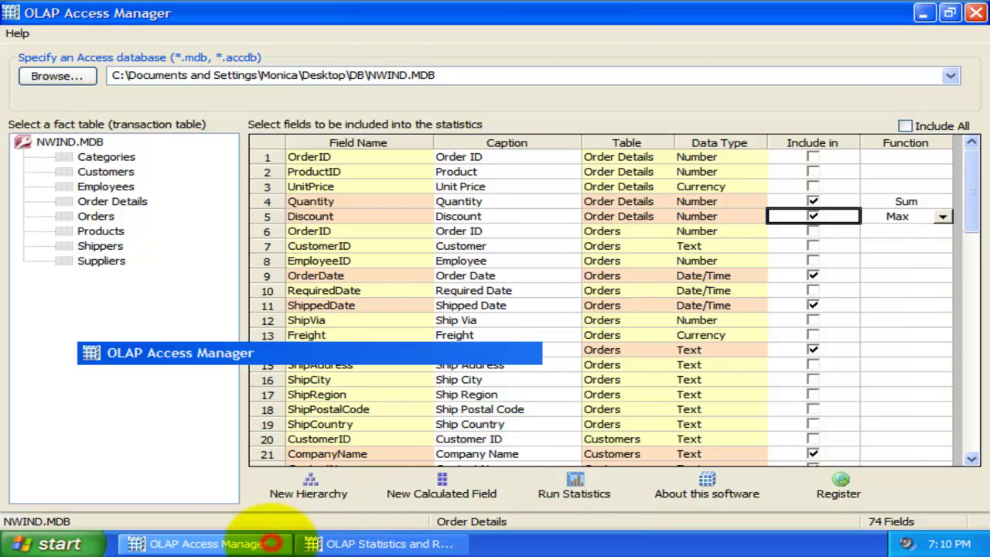
{"action": "left_click", "coordinate": [265, 544]}
{"action": "left_click", "coordinate": [267, 544]}
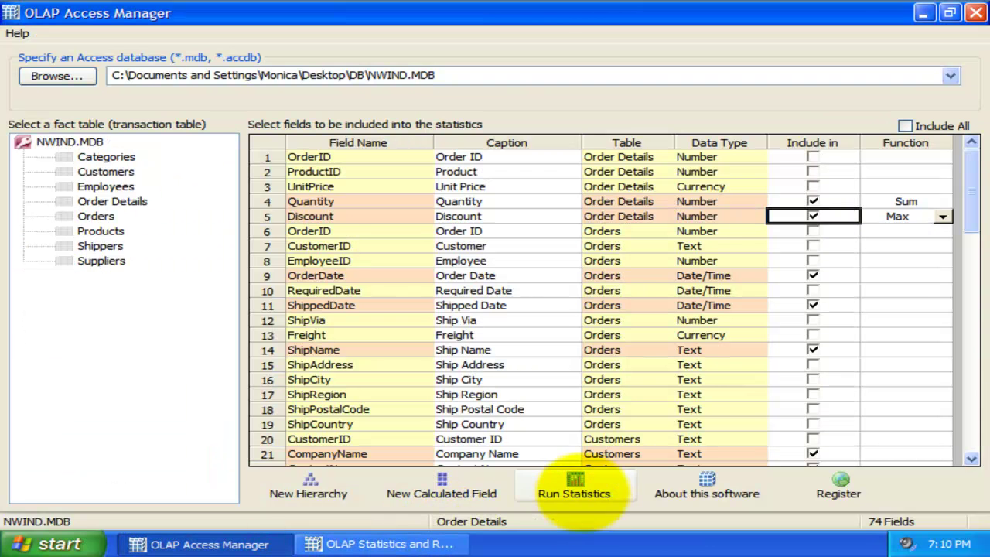
- Close both the OLAP Statistics and Reporting Client and OLAP Access Manager
{"action": "left_click", "coordinate": [923, 12]}
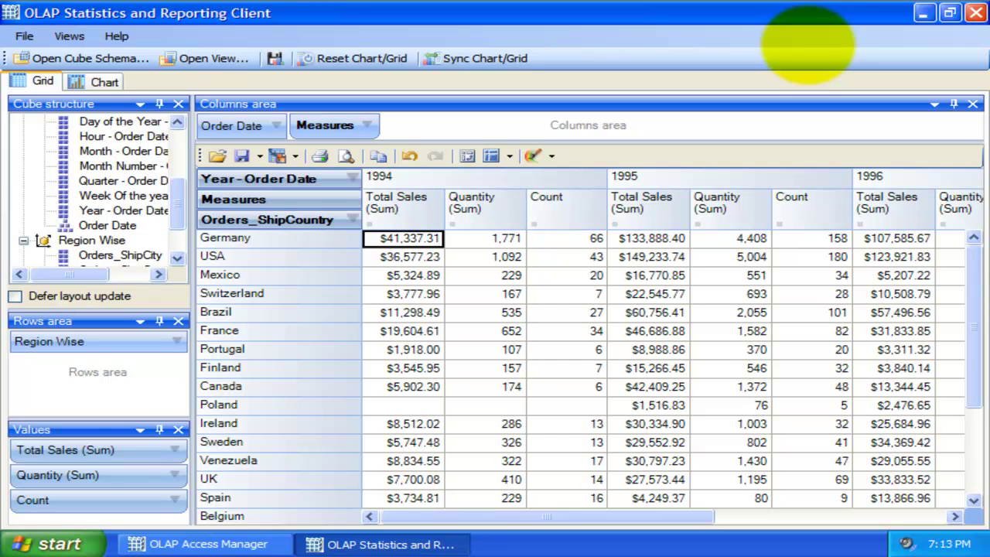
{"action": "left_click", "coordinate": [974, 12]}
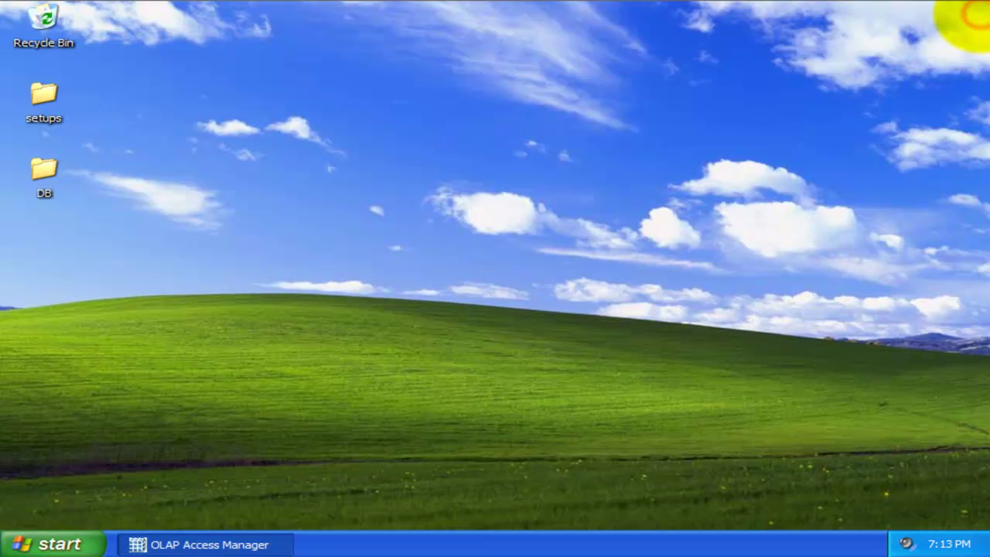
{"action": "left_click", "coordinate": [170, 544]}
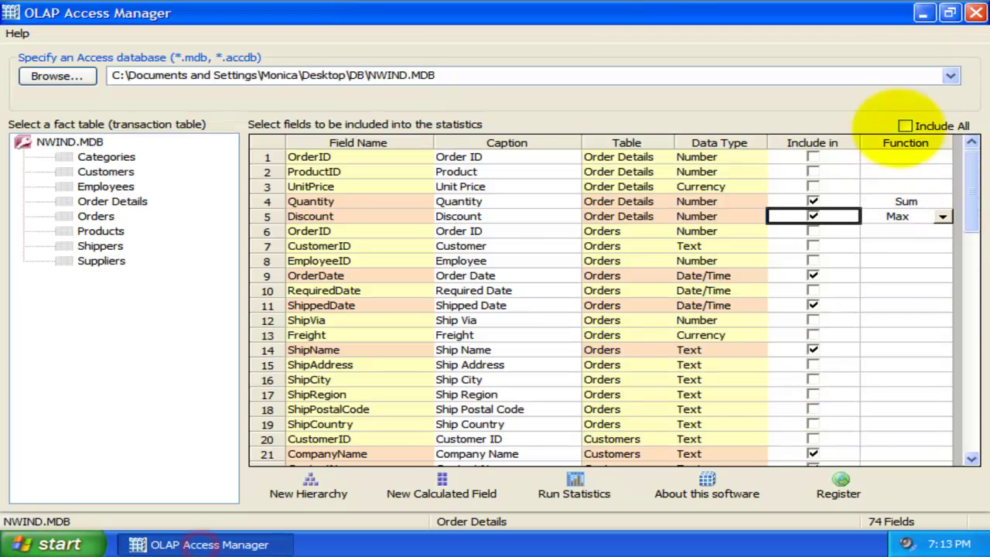
{"action": "left_click", "coordinate": [973, 13]}
- Launch OLAP Statistics Client from the installed OLAP Statistics & Reporting for Access programs
{"action": "left_click", "coordinate": [58, 544]}
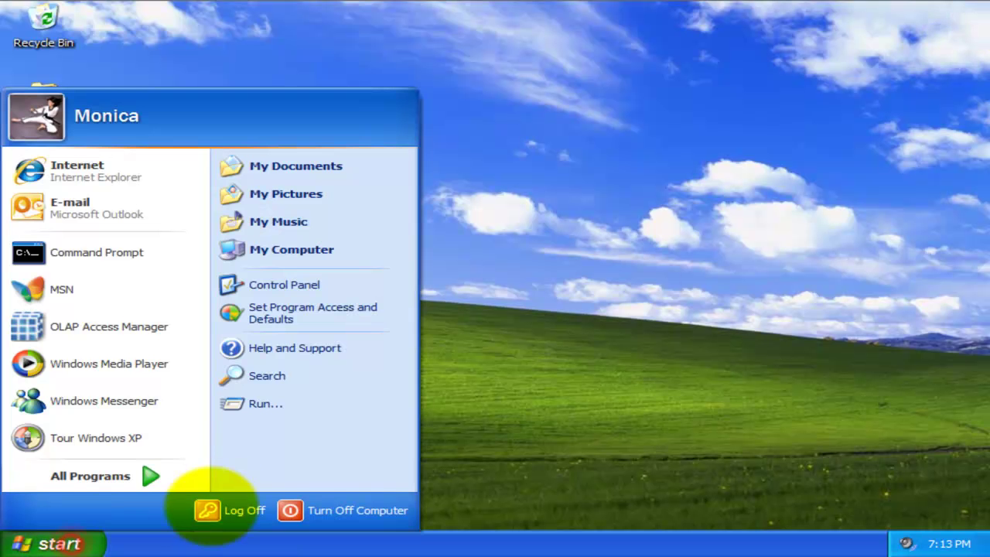
{"action": "mouse_move", "coordinate": [154, 475]}
{"action": "mouse_move", "coordinate": [317, 477]}
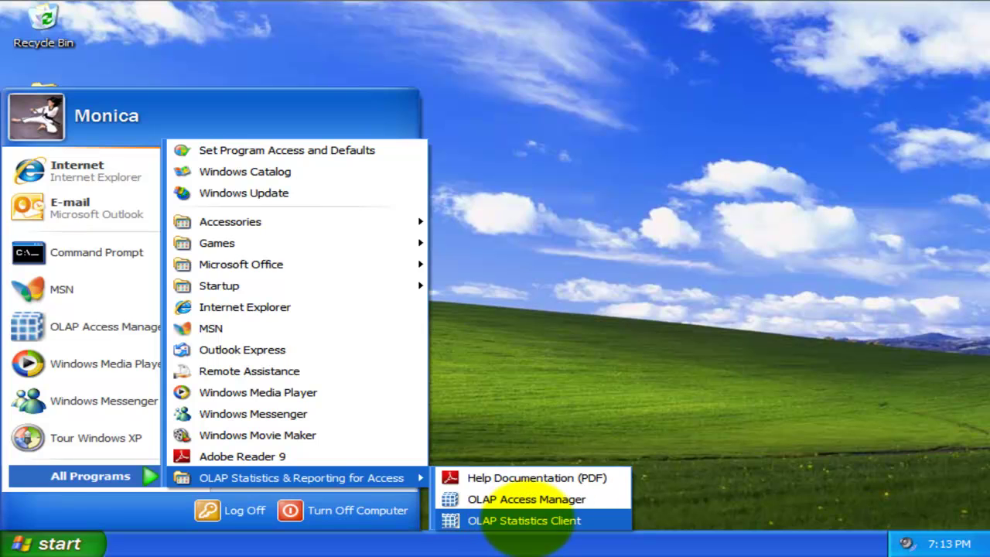
{"action": "left_click", "coordinate": [525, 520]}
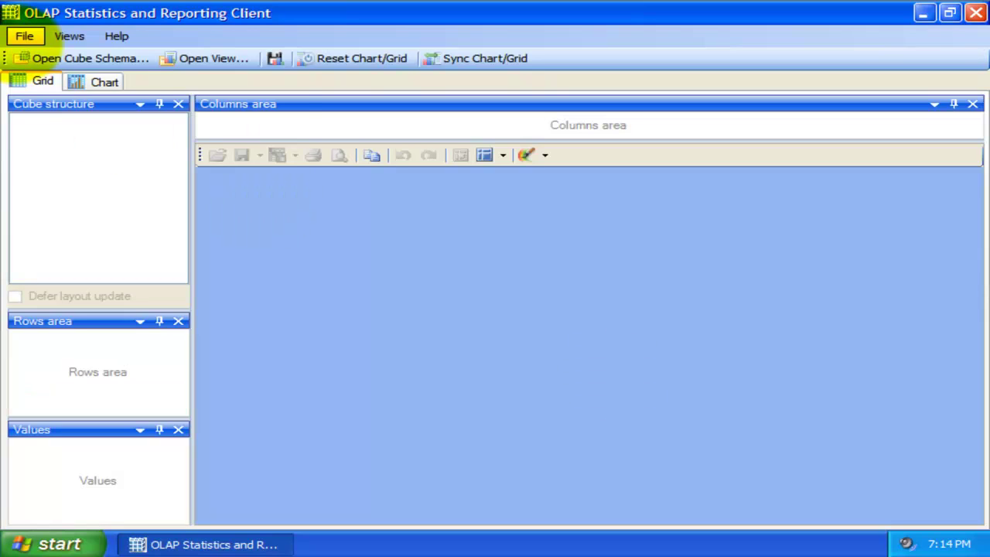
- Load the cube from the NWIND.MDB schema file with the Order Details fact table and check its measures
{"action": "left_click", "coordinate": [24, 36]}
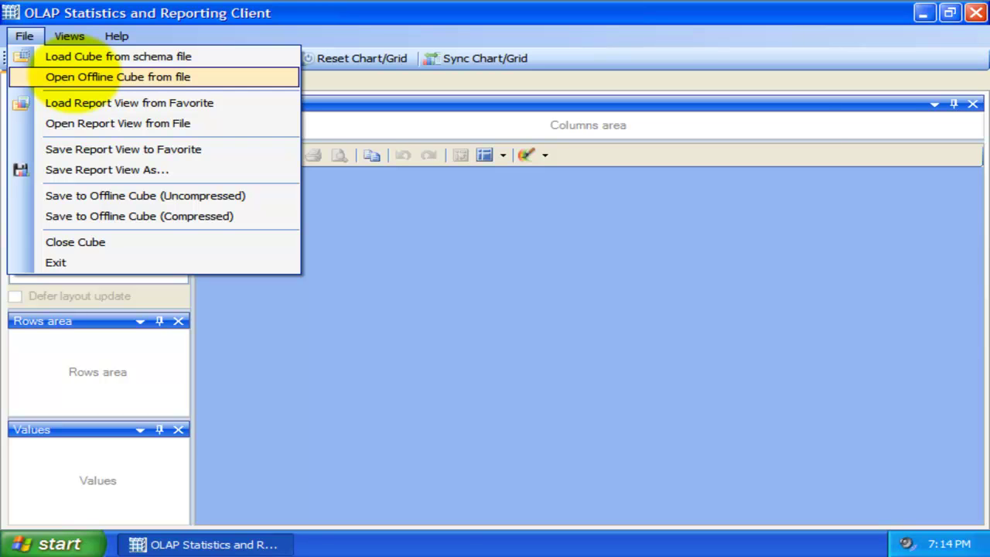
{"action": "left_click", "coordinate": [74, 56]}
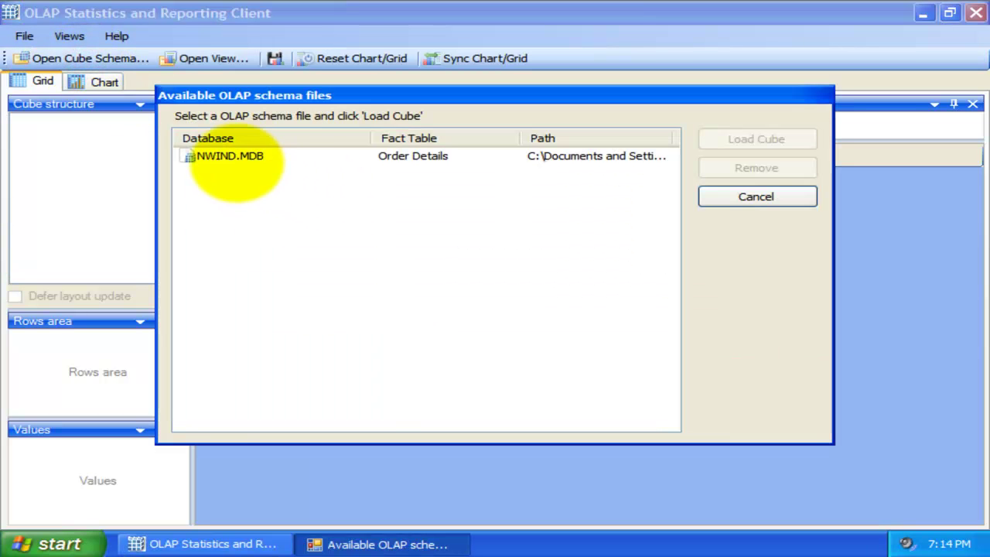
{"action": "left_click", "coordinate": [236, 157]}
{"action": "left_click", "coordinate": [740, 139]}
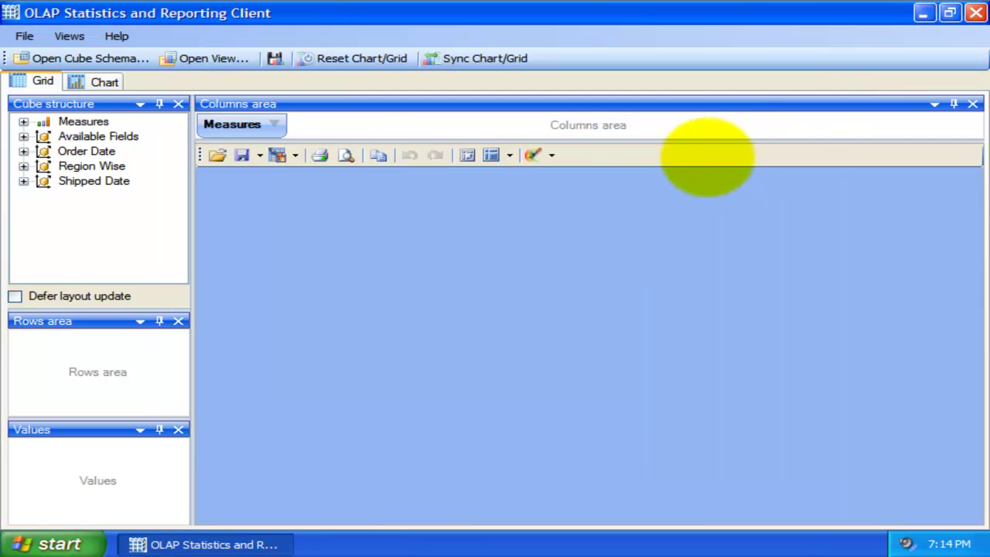
{"action": "left_click", "coordinate": [222, 226]}
{"action": "left_click", "coordinate": [24, 122]}
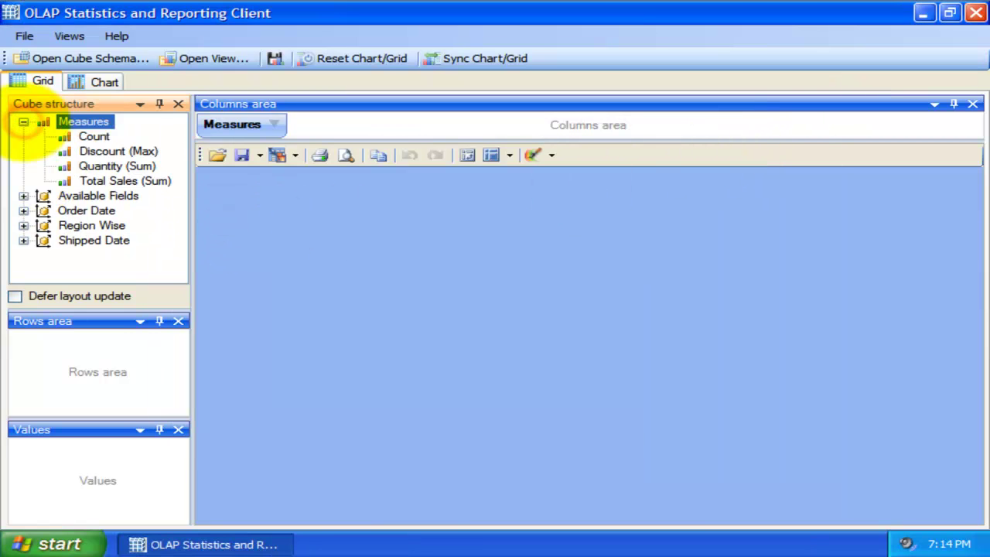
{"action": "left_click", "coordinate": [23, 121]}
- Open the Total Sales_Region_Timeline report view from file in the grid
{"action": "left_click", "coordinate": [24, 35]}
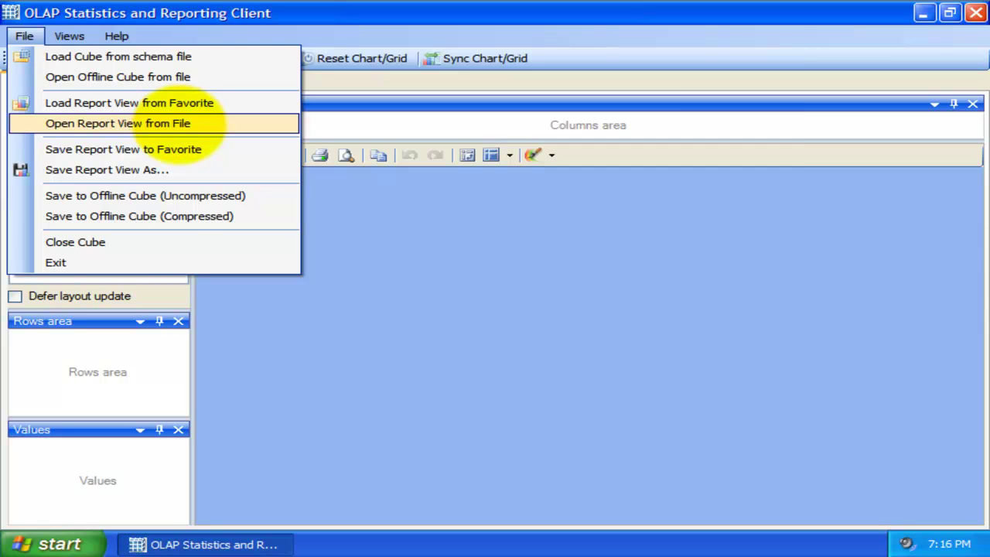
{"action": "left_click", "coordinate": [182, 125]}
{"action": "double_click", "coordinate": [420, 181]}
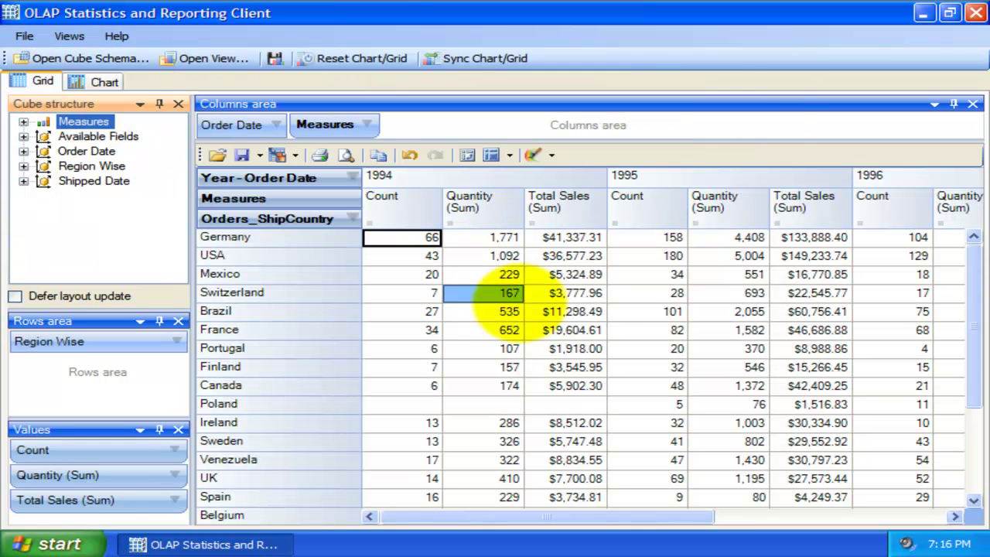
{"action": "left_click", "coordinate": [726, 311]}
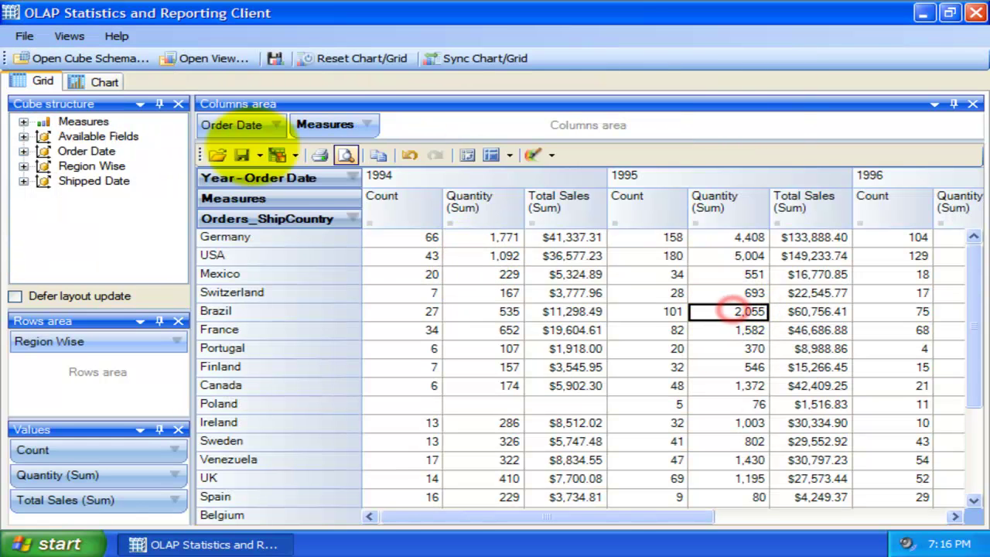
- Examine the report view in the chart and return to the grid
{"action": "left_click", "coordinate": [108, 82]}
{"action": "left_click_drag", "start_coordinate": [973, 232], "coordinate": [309, 126]}
{"action": "left_click", "coordinate": [36, 81]}
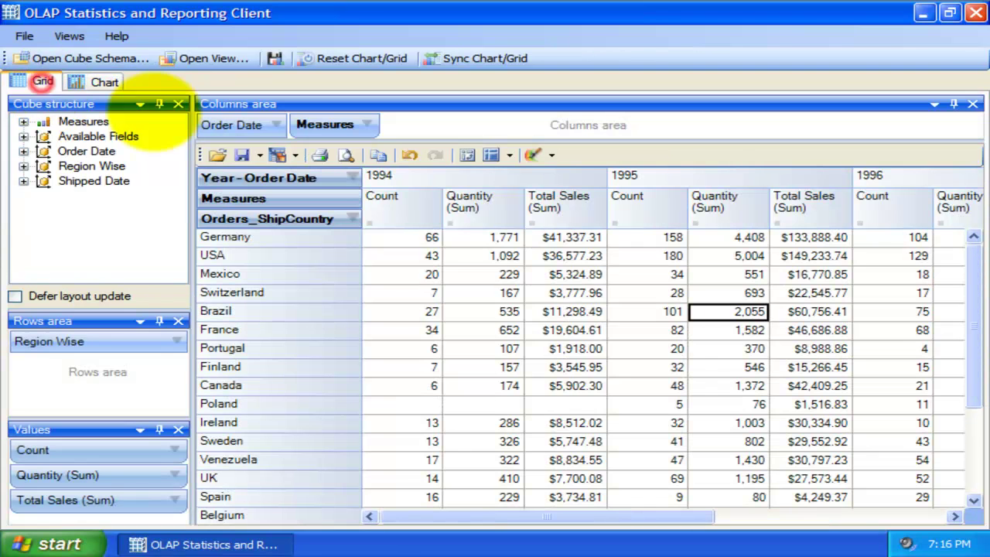
{"action": "left_click", "coordinate": [896, 442]}
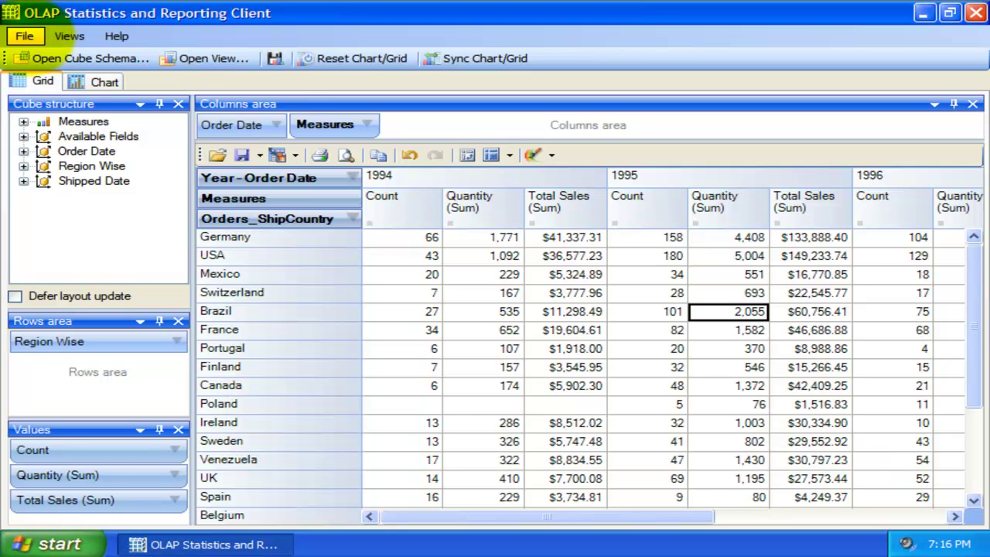
- Save the cube as an uncompressed offline cube named Total_Sales_1995-1996 in My Documents
{"action": "left_click", "coordinate": [24, 36]}
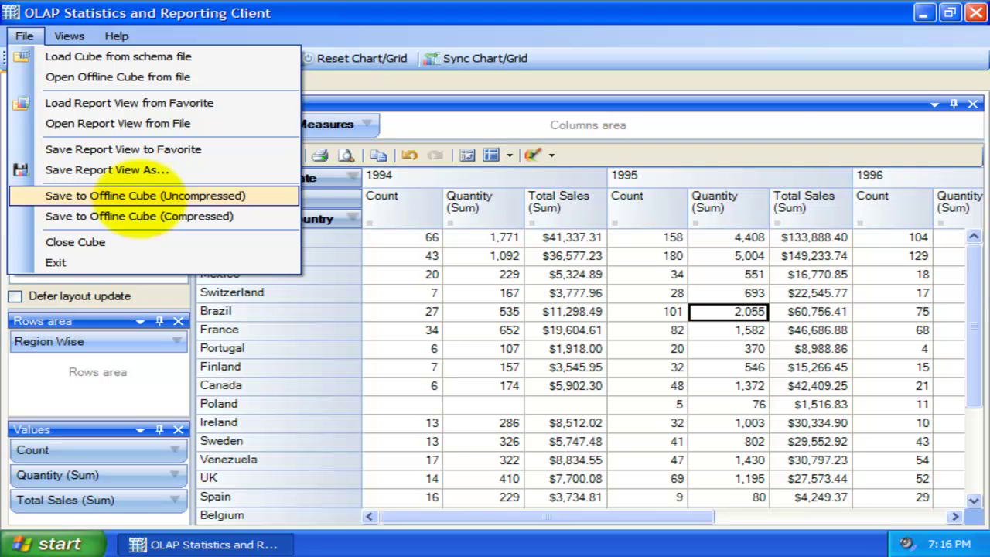
{"action": "left_click", "coordinate": [140, 198]}
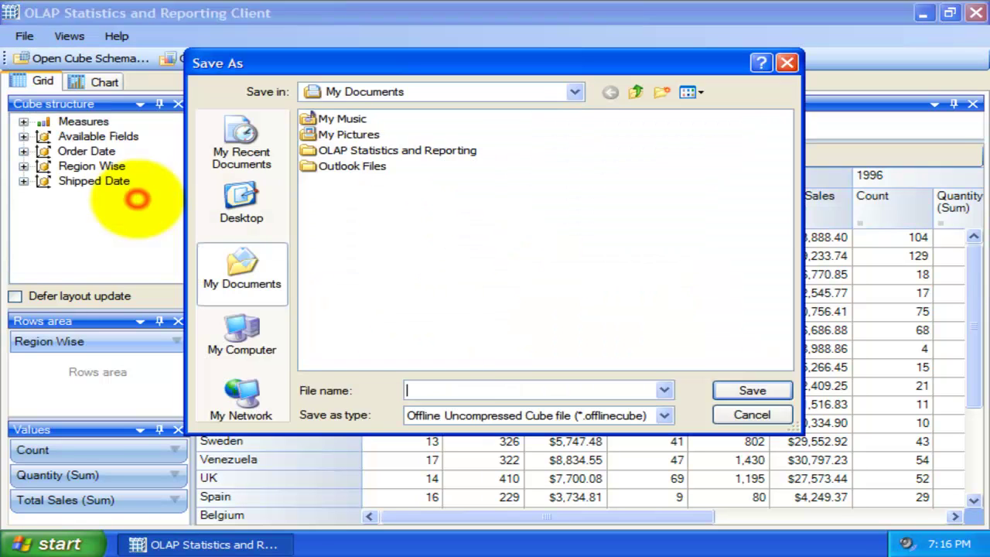
{"action": "type", "text": "Total_Sales_1995-1996"}
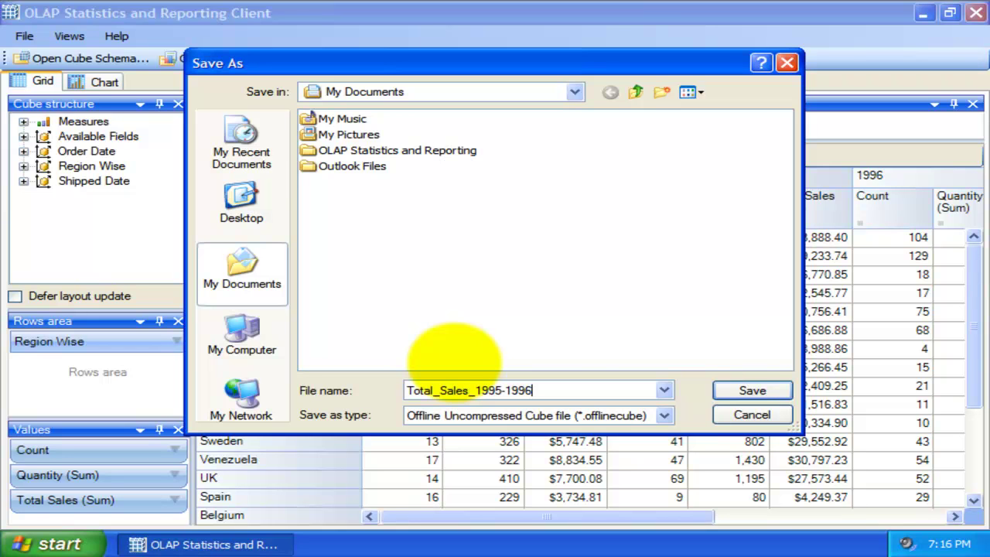
{"action": "left_click", "coordinate": [752, 391]}
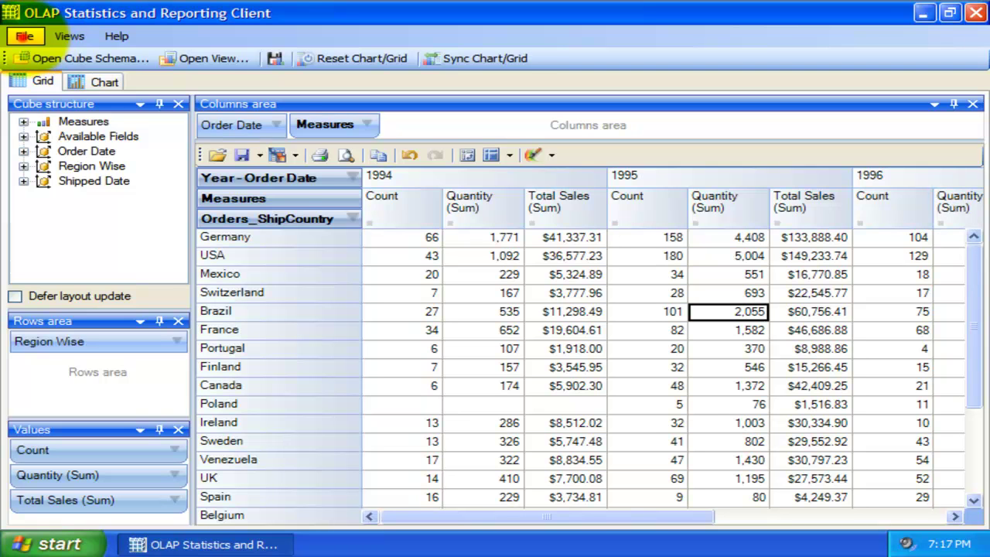
- Close the current cube and open the Total_Sales_1995-1996 offline cube from My Documents
{"action": "left_click", "coordinate": [25, 36]}
{"action": "left_click", "coordinate": [108, 245]}
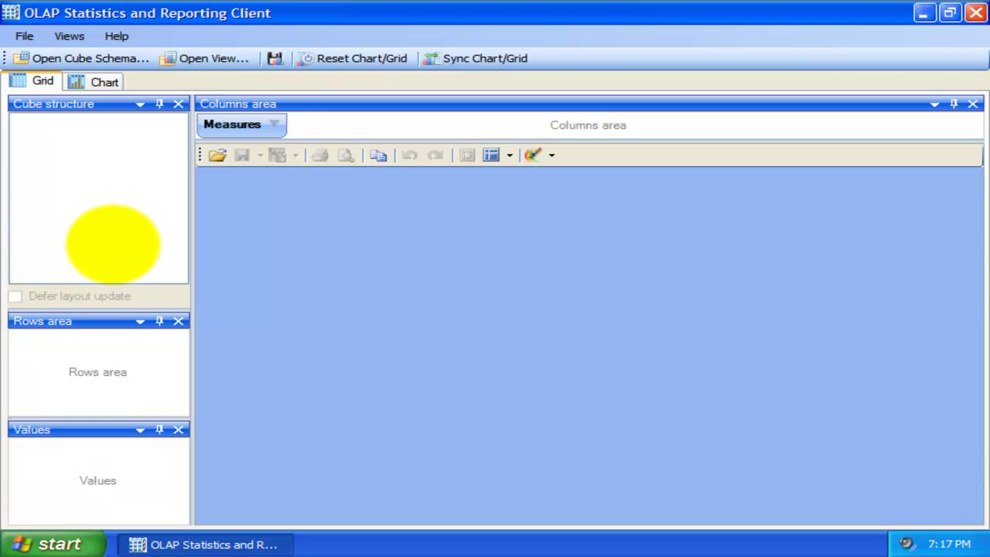
{"action": "left_click", "coordinate": [25, 35]}
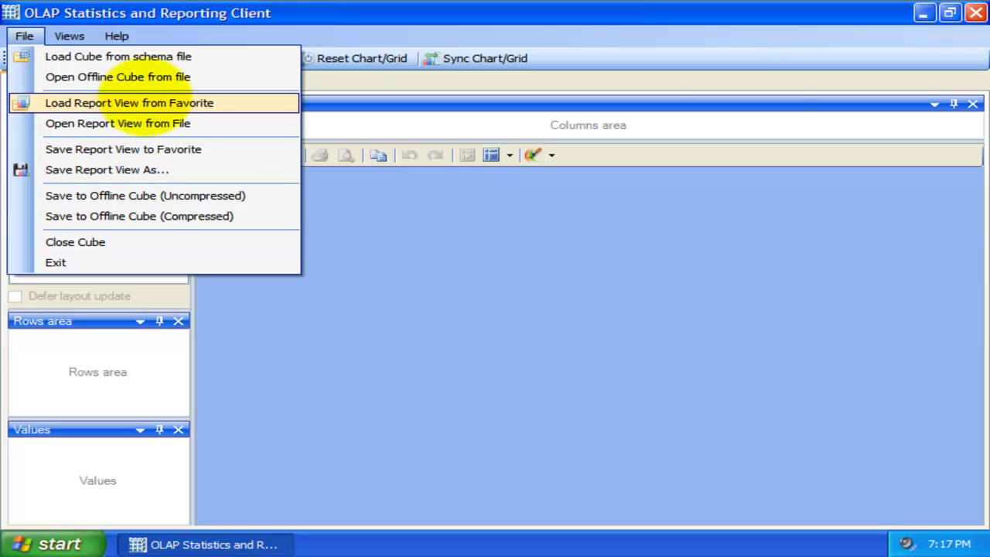
{"action": "left_click", "coordinate": [147, 77]}
{"action": "left_click", "coordinate": [402, 182]}
{"action": "left_click", "coordinate": [758, 390]}
- Apply the saved Total Sales_Region_Timeline report view to the offline cube
{"action": "left_click", "coordinate": [24, 35]}
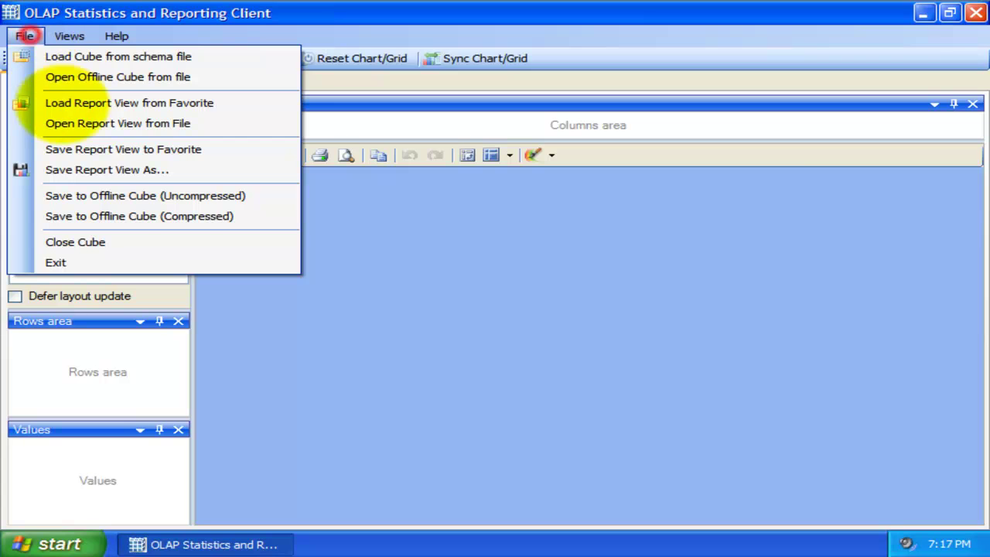
{"action": "left_click", "coordinate": [116, 123]}
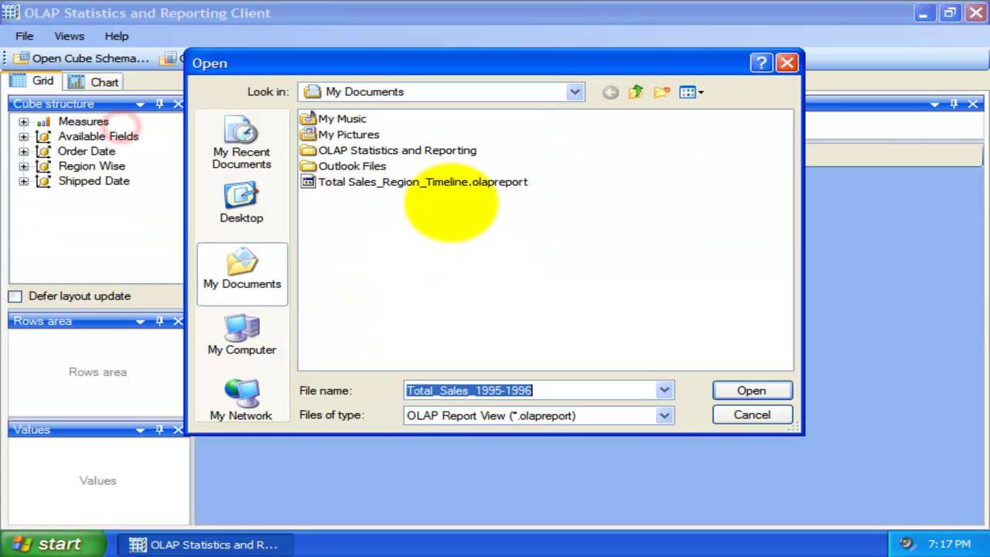
{"action": "double_click", "coordinate": [445, 179]}
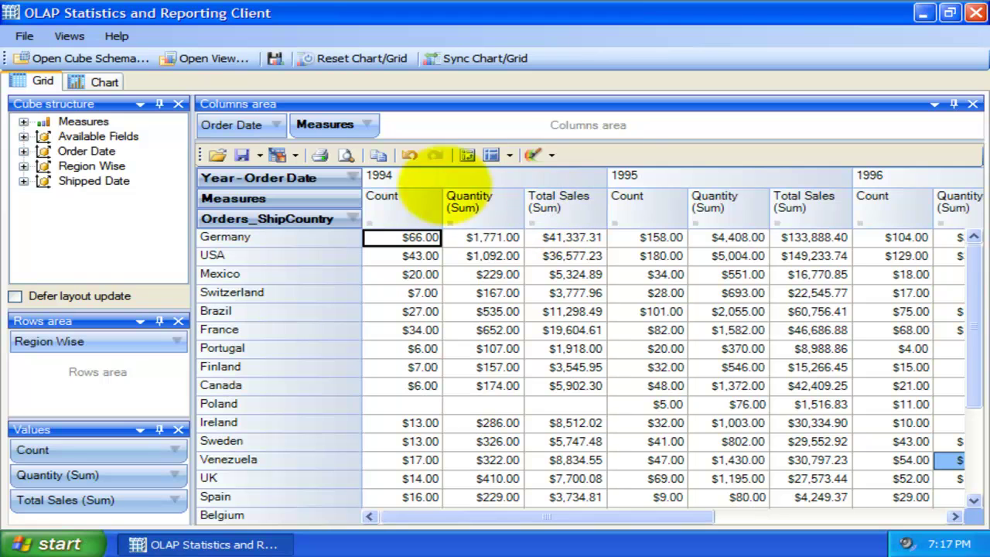
- Export the grid in Excel xls format as Report 1 in My Documents
{"action": "left_click", "coordinate": [293, 154]}
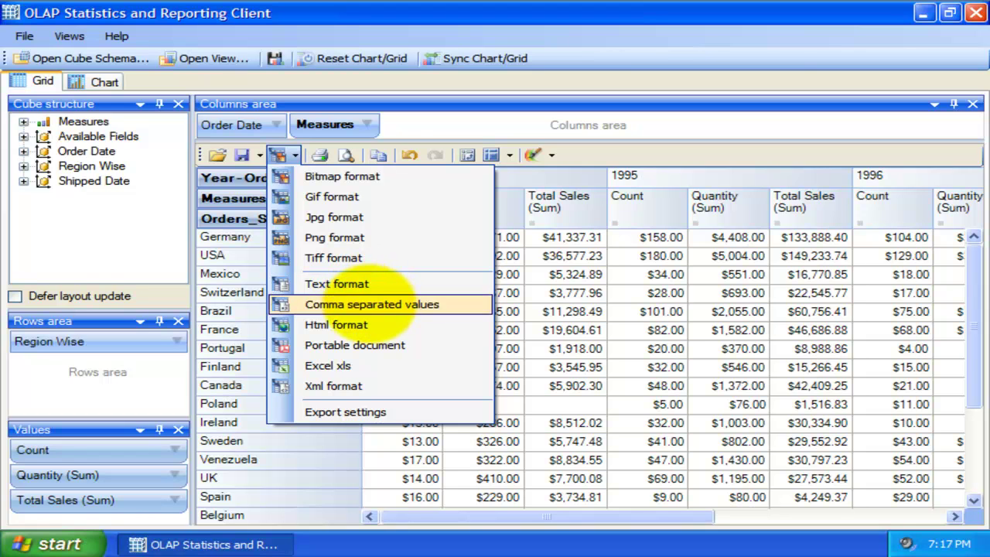
{"action": "left_click", "coordinate": [371, 366]}
{"action": "type", "text": "R"}
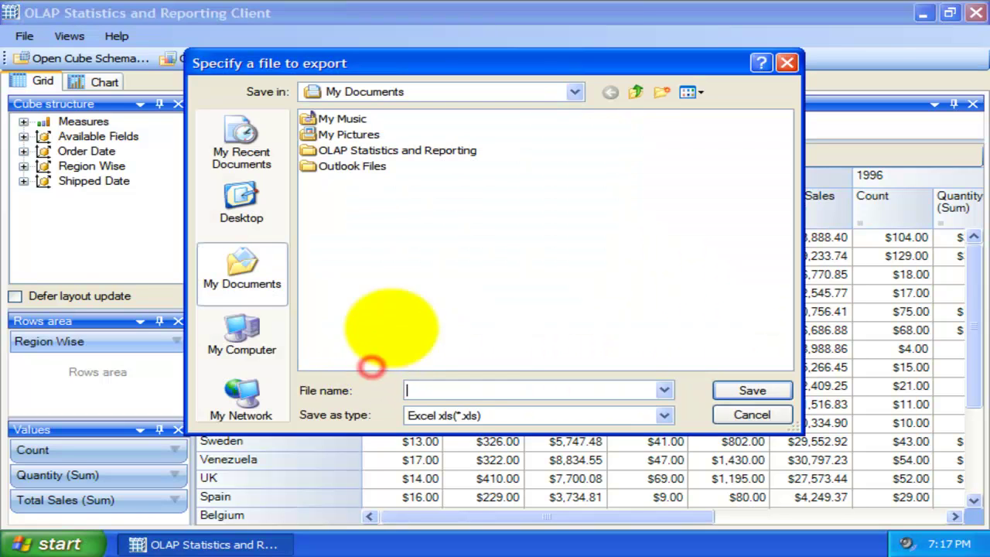
{"action": "type", "text": "eport 1"}
{"action": "left_click", "coordinate": [749, 391]}
- Expand the USA row into its ship regions and export the grid as the PDF Report 2 in My Documents
{"action": "left_click", "coordinate": [203, 254]}
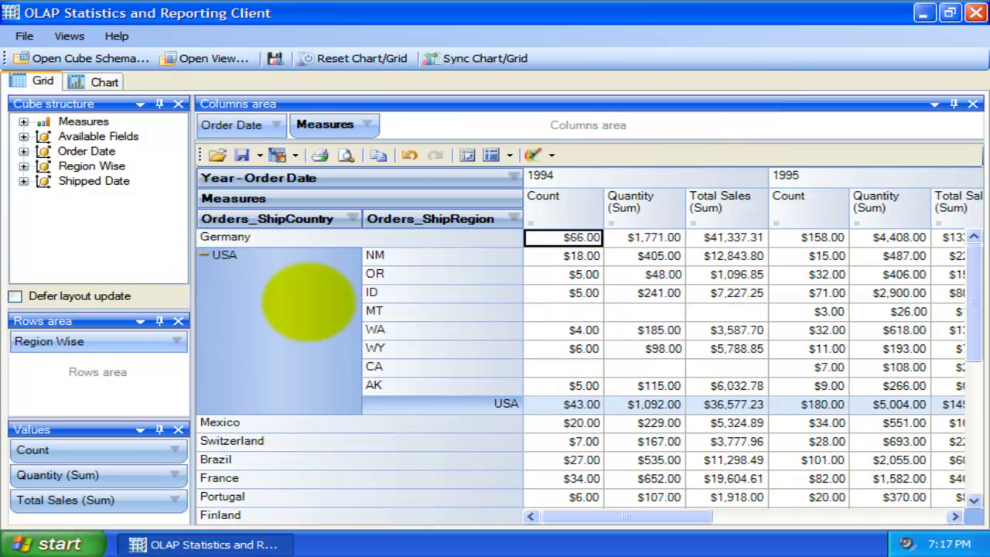
{"action": "left_click", "coordinate": [295, 156]}
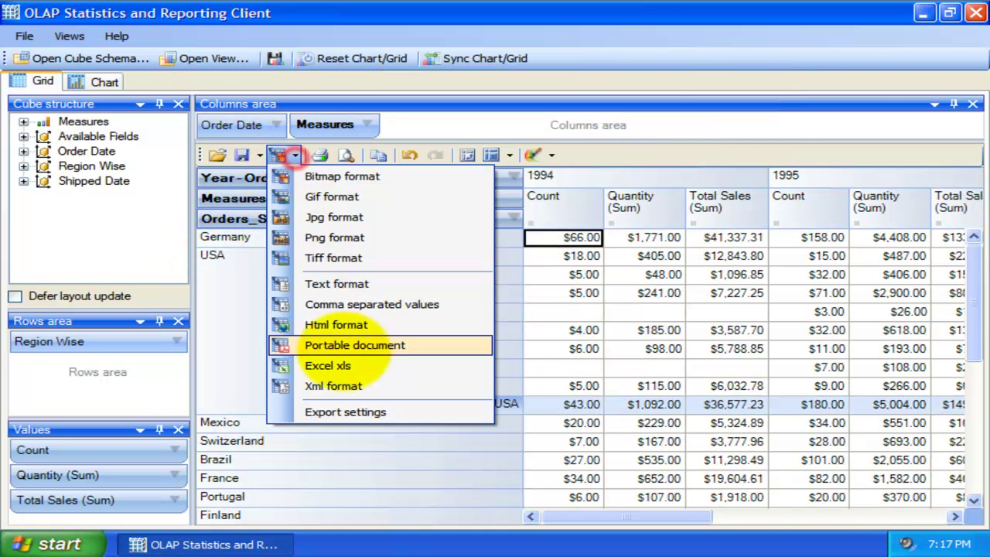
{"action": "left_click", "coordinate": [356, 404]}
{"action": "type", "text": "Report 2"}
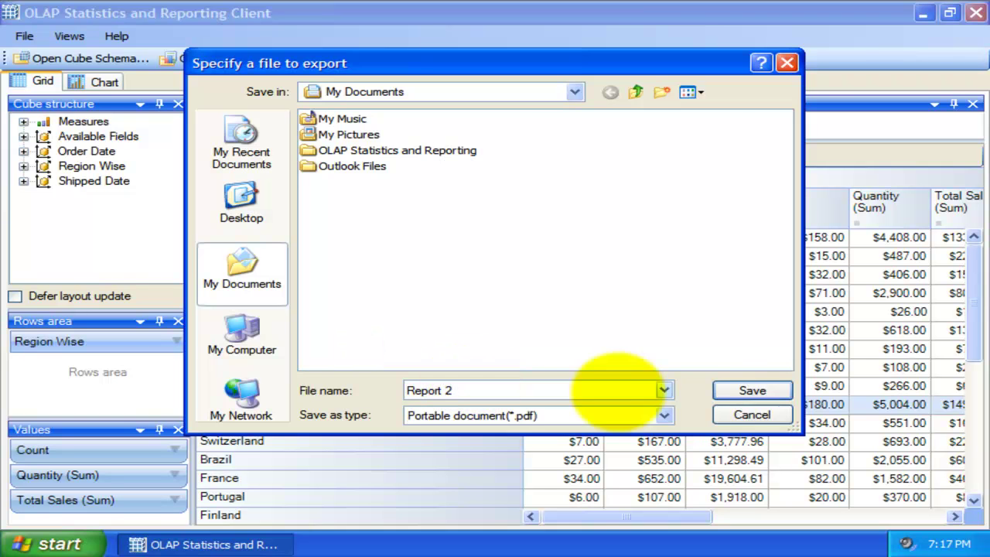
{"action": "left_click", "coordinate": [744, 392]}
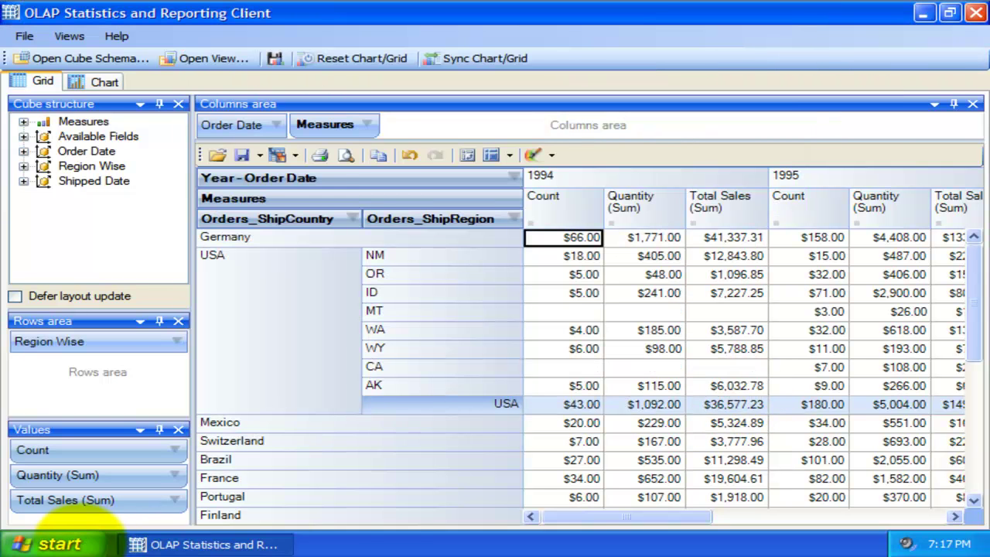
- Open the My Documents folder and select the exported Report 2 PDF file
{"action": "left_click", "coordinate": [55, 544]}
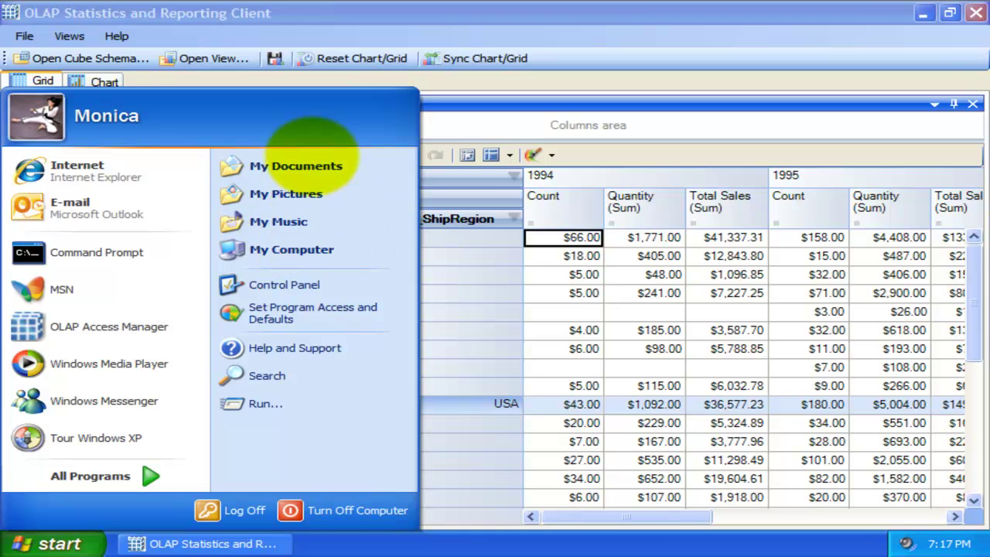
{"action": "left_click", "coordinate": [296, 165]}
{"action": "left_click", "coordinate": [620, 251]}
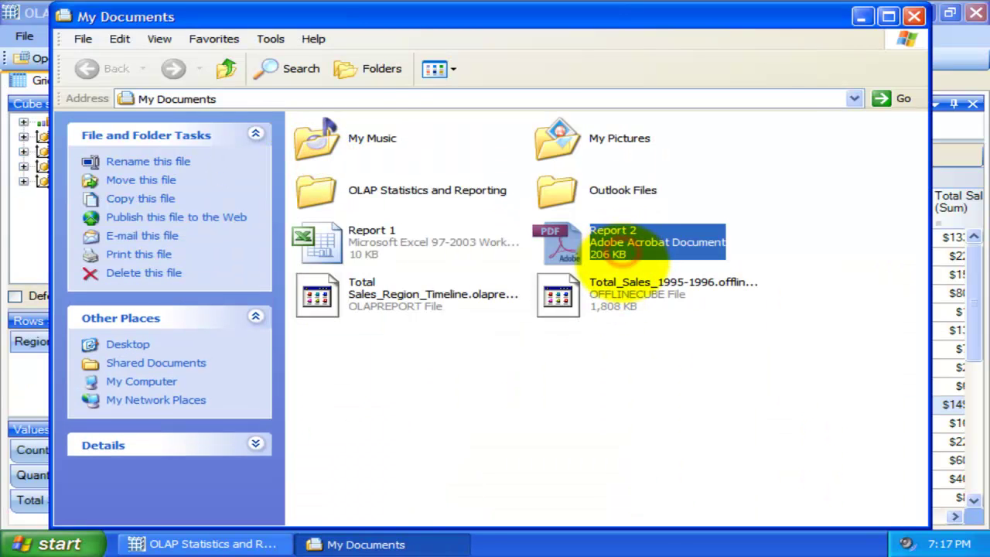
- Open the Report 2 PDF, look over the exported grid data, and close the document
{"action": "double_click", "coordinate": [621, 253]}
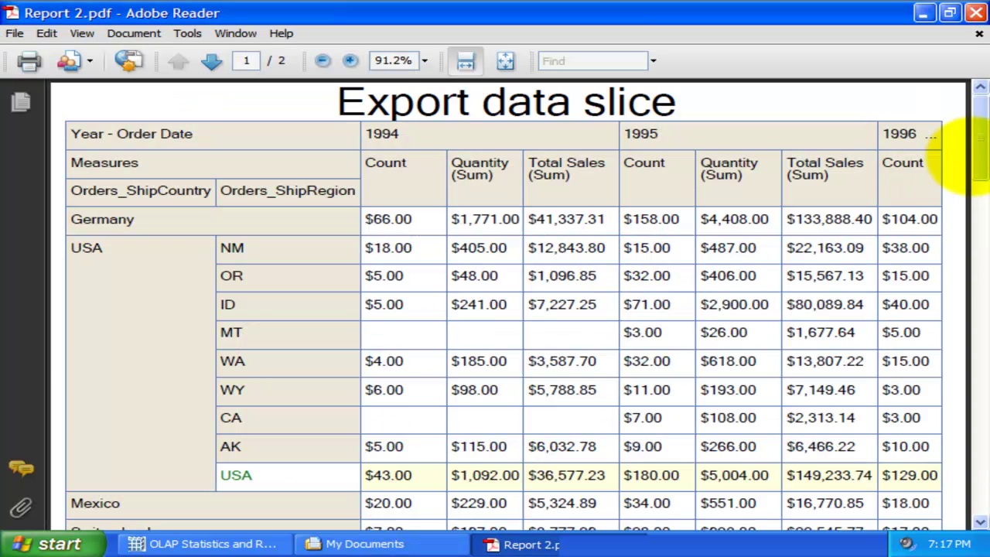
{"action": "left_click_drag", "start_coordinate": [979, 104], "coordinate": [942, 31]}
{"action": "left_click", "coordinate": [976, 14]}
{"action": "left_click", "coordinate": [459, 373]}
- Open the exported Report 1 workbook, check the sales rows by ship country, and close it, returning to the OLAP client
{"action": "left_click", "coordinate": [402, 246]}
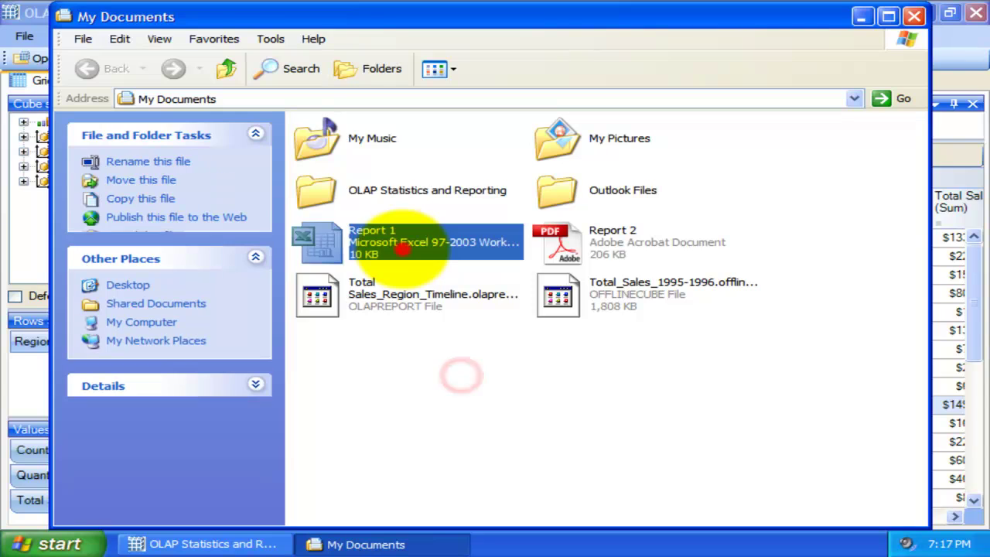
{"action": "double_click", "coordinate": [402, 246]}
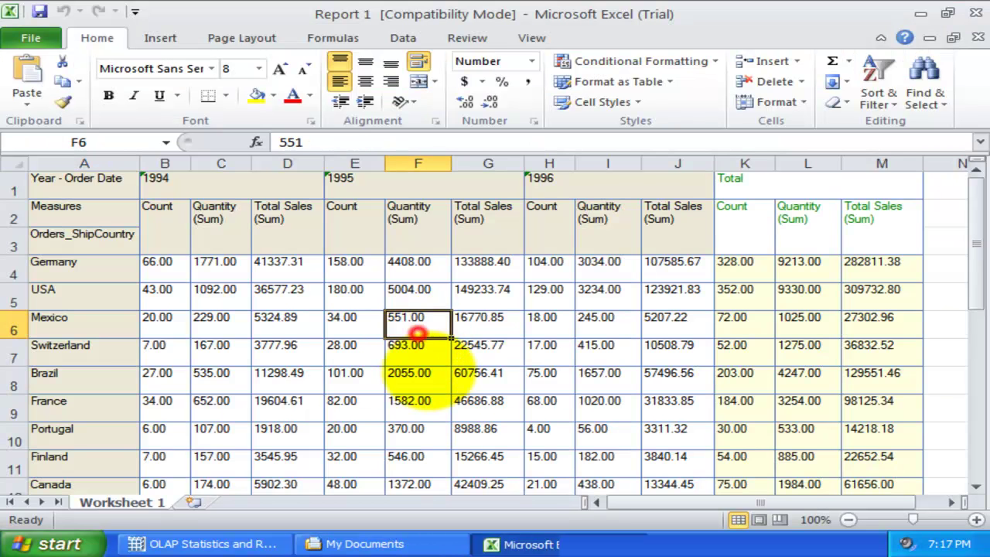
{"action": "scroll", "coordinate": [418, 364], "scroll_direction": "down", "scroll_amount": 3}
{"action": "scroll", "coordinate": [418, 371], "scroll_direction": "down", "scroll_amount": 3}
{"action": "scroll", "coordinate": [419, 373], "scroll_direction": "up", "scroll_amount": 6}
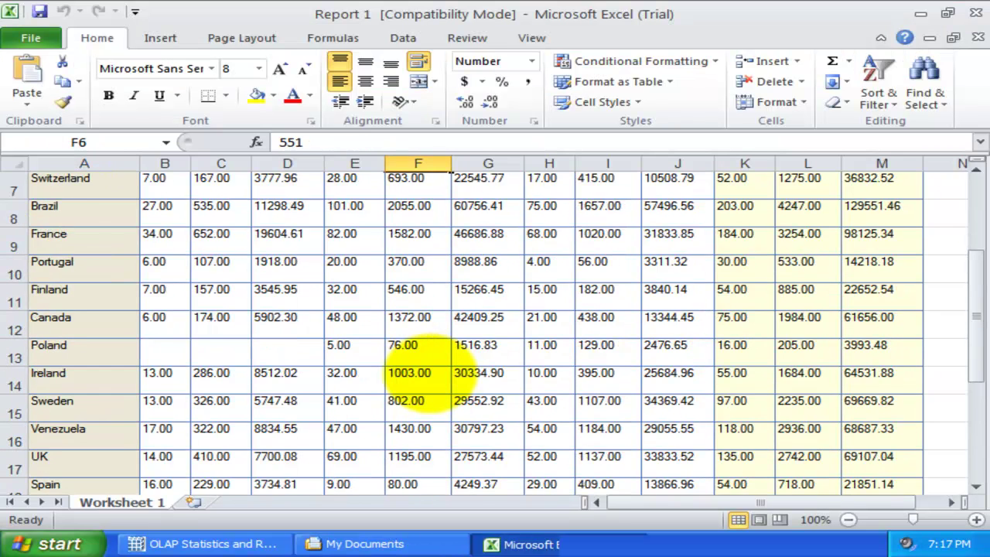
{"action": "scroll", "coordinate": [410, 364], "scroll_direction": "down", "scroll_amount": 4}
{"action": "left_click", "coordinate": [976, 14]}
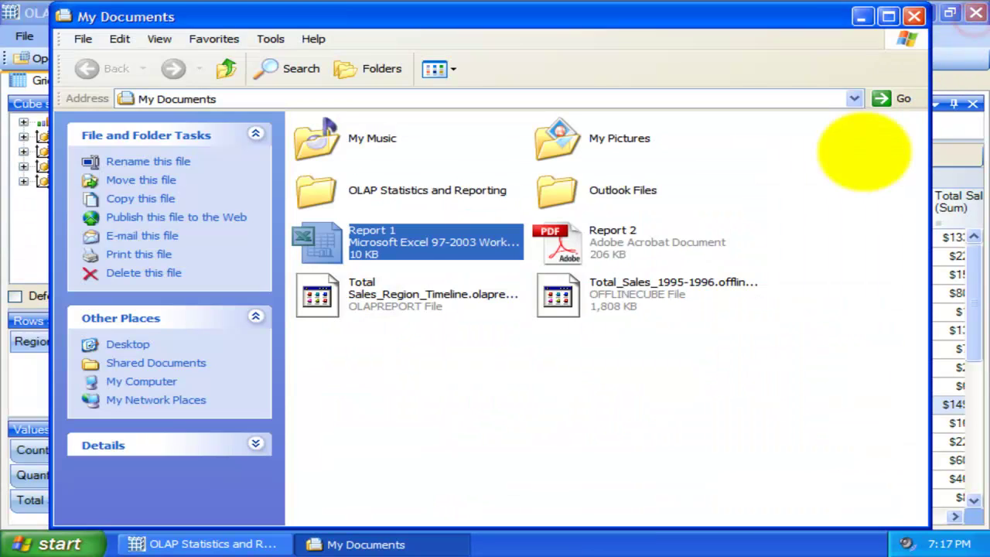
{"action": "left_click", "coordinate": [861, 17]}
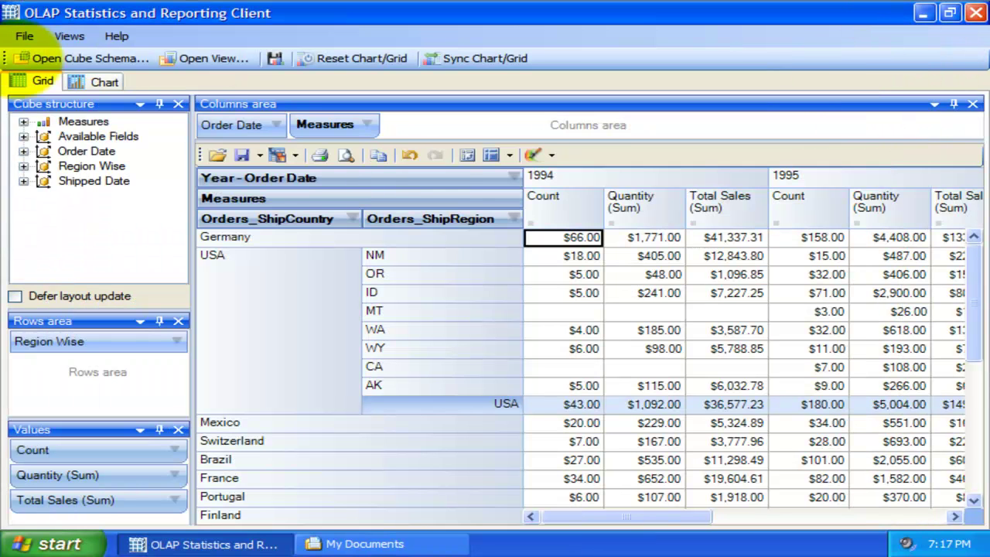
- Switch to the chart view and export it as a portable document named Report Chart 1
{"action": "left_click", "coordinate": [91, 82]}
{"action": "left_click", "coordinate": [313, 156]}
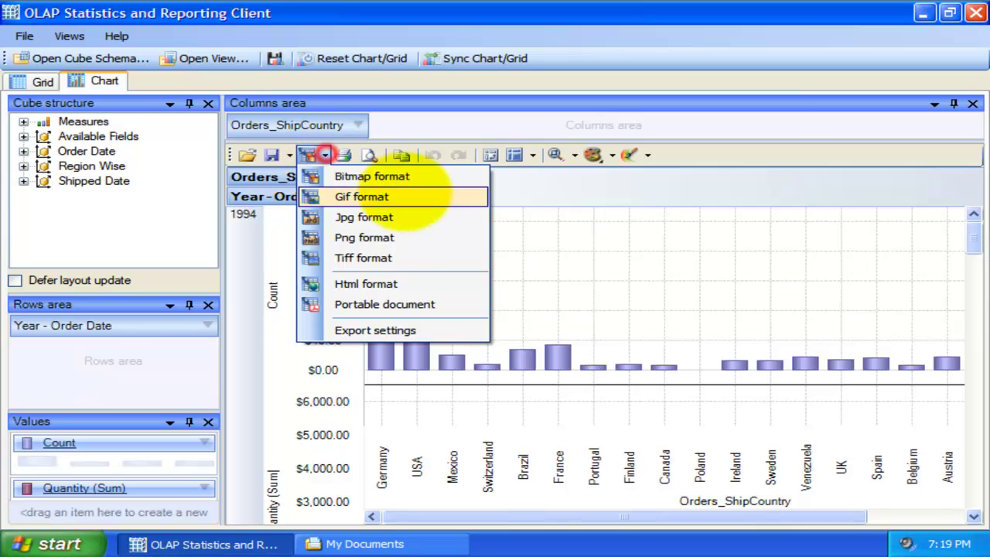
{"action": "left_click", "coordinate": [402, 304]}
{"action": "type", "text": "Report Chart 1"}
{"action": "key", "text": "Return"}
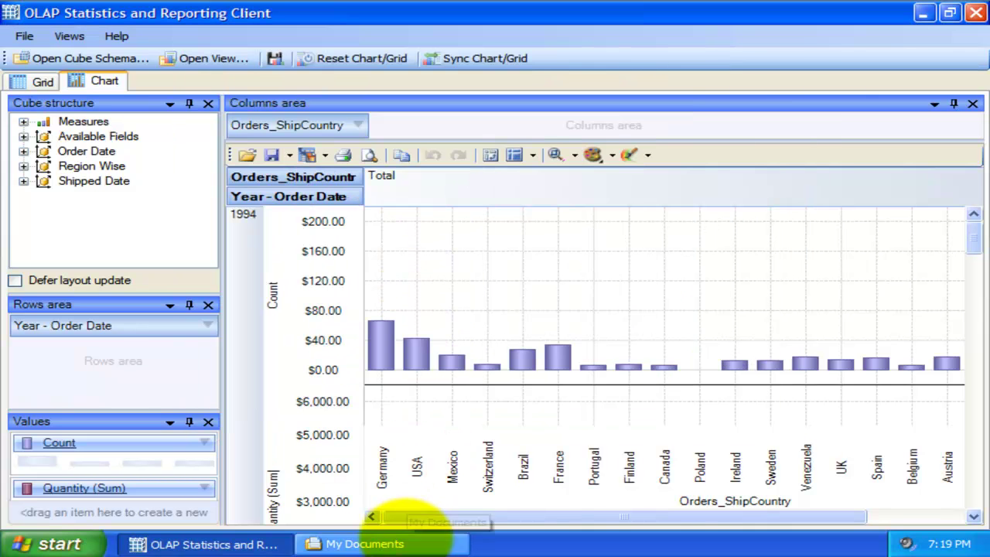
- Open the Report Chart 1 PDF from My Documents, look through its 1994 and 1995 charts, and close it
{"action": "left_click", "coordinate": [406, 535]}
{"action": "left_click", "coordinate": [539, 360]}
{"action": "left_click", "coordinate": [432, 346]}
{"action": "double_click", "coordinate": [432, 346]}
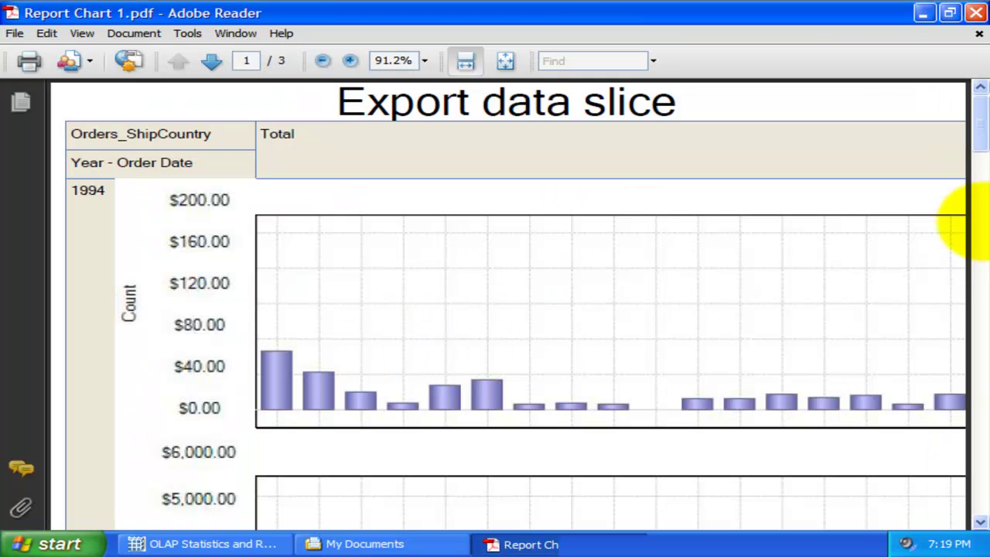
{"action": "scroll", "coordinate": [970, 140], "scroll_direction": "down", "scroll_amount": 10}
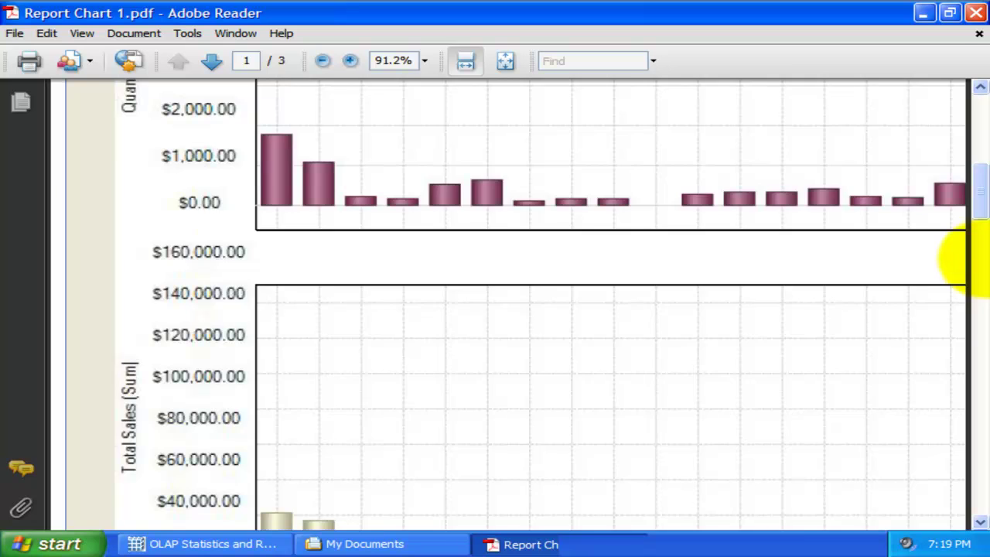
{"action": "scroll", "coordinate": [967, 259], "scroll_direction": "down", "scroll_amount": 12}
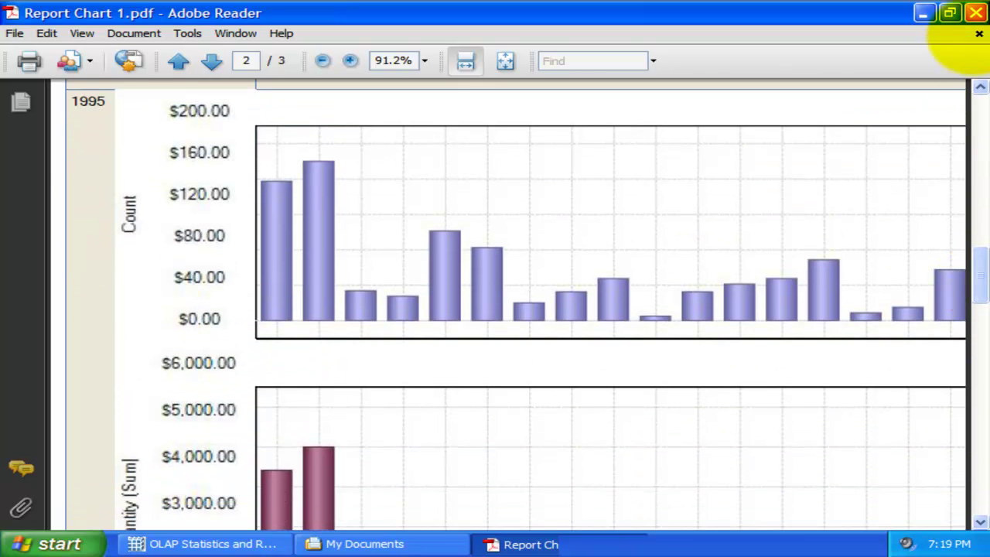
{"action": "left_click", "coordinate": [975, 13]}
{"action": "left_click", "coordinate": [379, 543]}
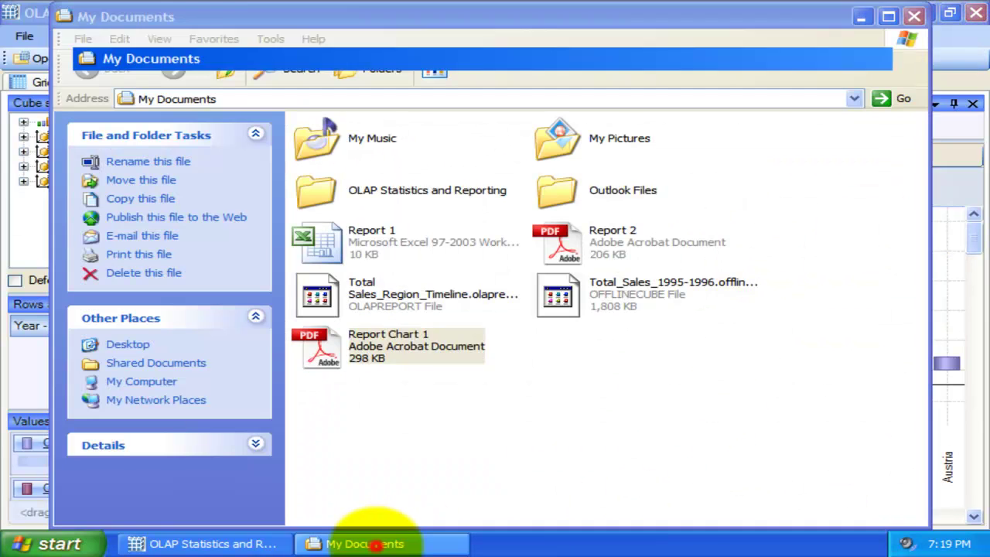
- Export the chart in Gif format as Report Chart 2 in My Documents
{"action": "left_click", "coordinate": [325, 154]}
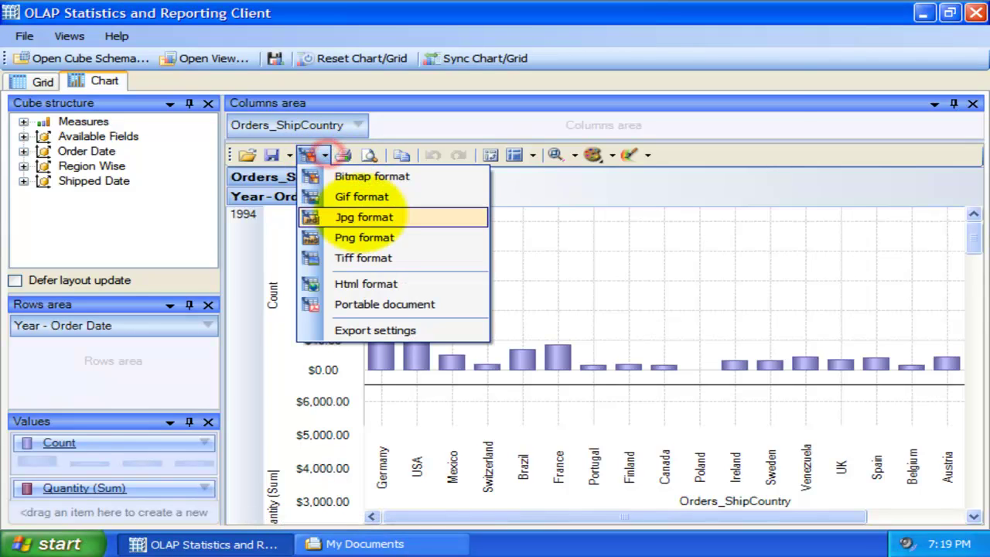
{"action": "left_click", "coordinate": [386, 197]}
{"action": "type", "text": "Report Chart 2"}
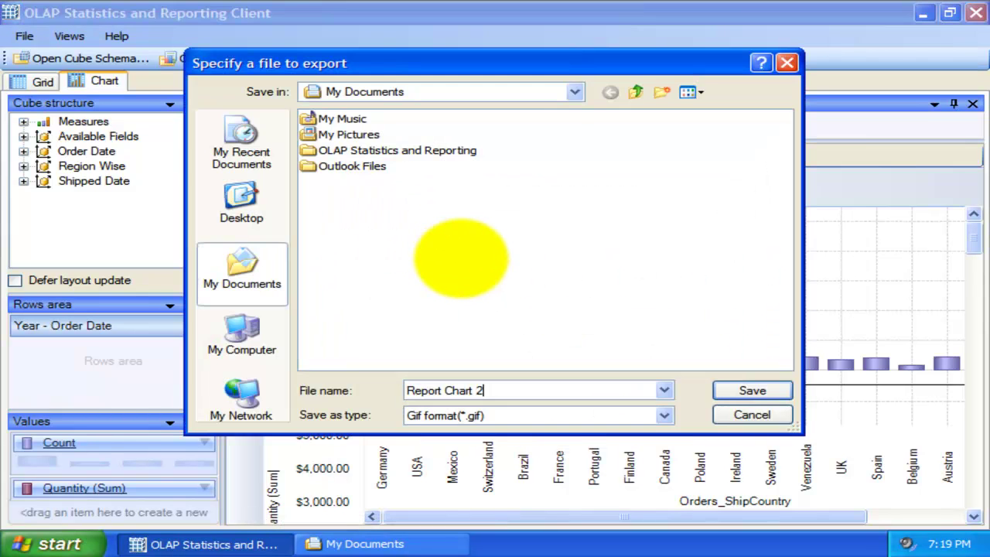
{"action": "key", "text": "Return"}
- Open the Report Chart 2 image from My Documents, inspect it at actual size, and close the viewer and folder
{"action": "left_click", "coordinate": [365, 543]}
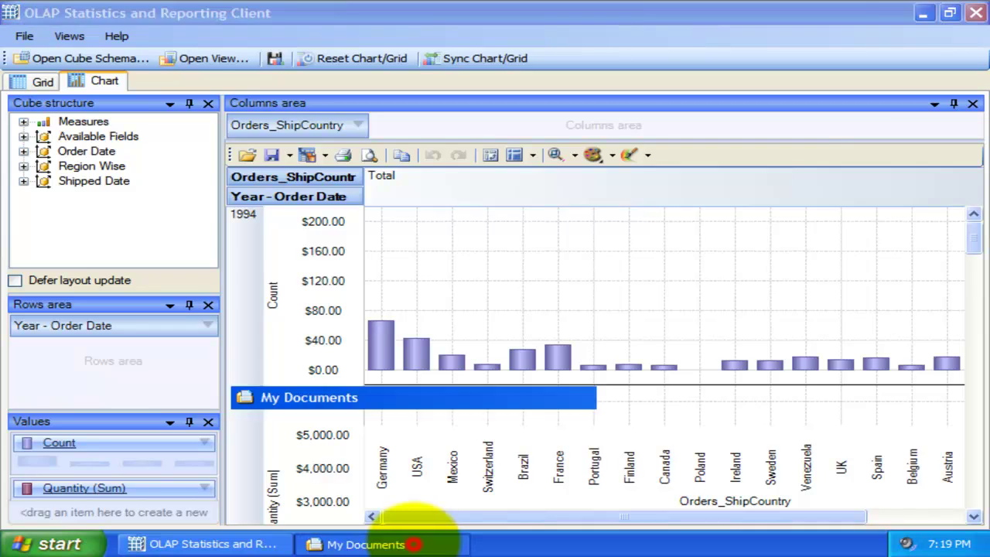
{"action": "double_click", "coordinate": [564, 344]}
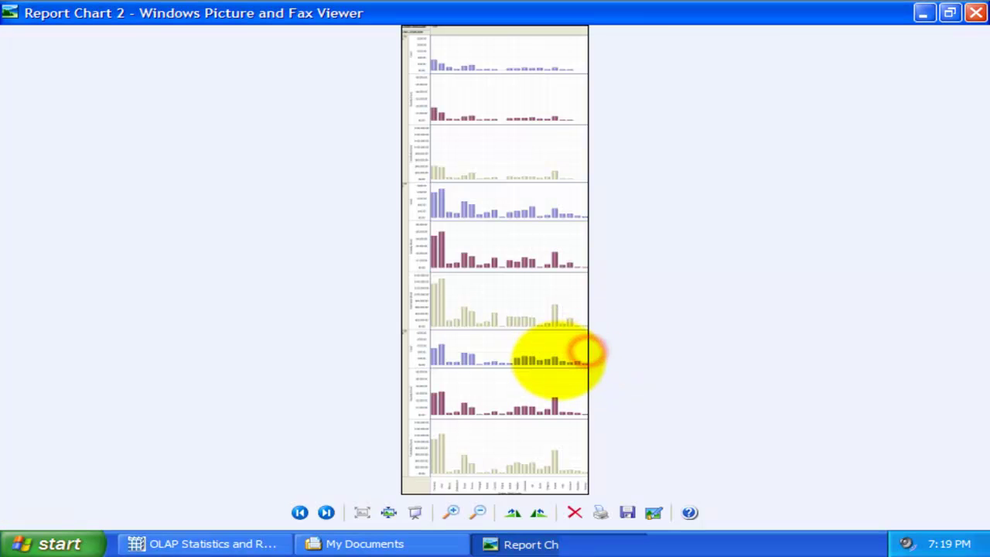
{"action": "left_click", "coordinate": [388, 512]}
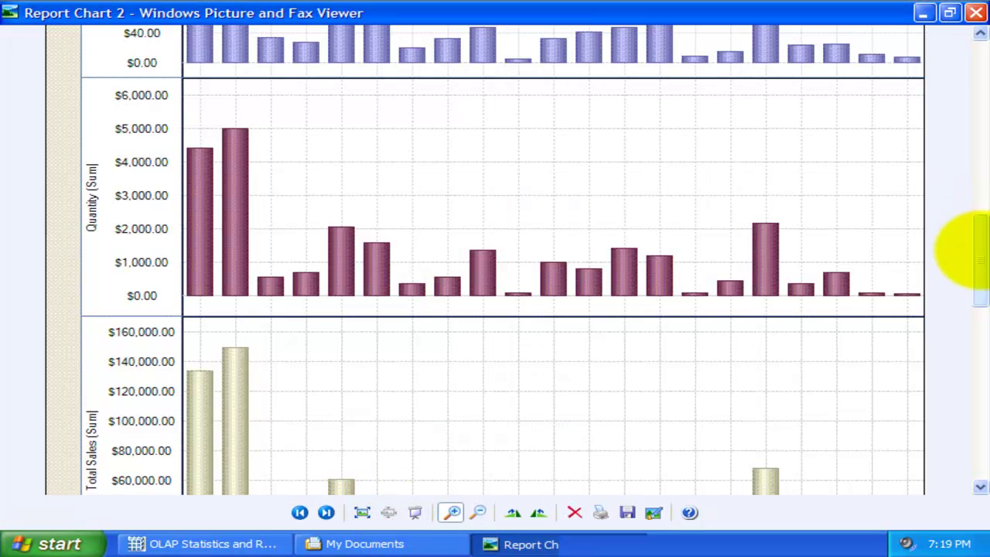
{"action": "left_click", "coordinate": [980, 249]}
{"action": "left_click", "coordinate": [980, 66]}
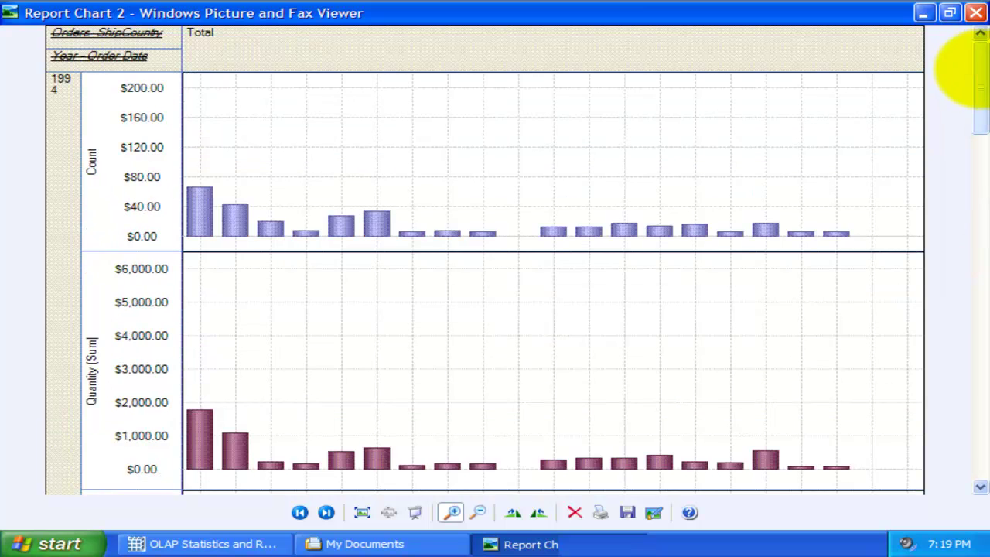
{"action": "left_click", "coordinate": [976, 12]}
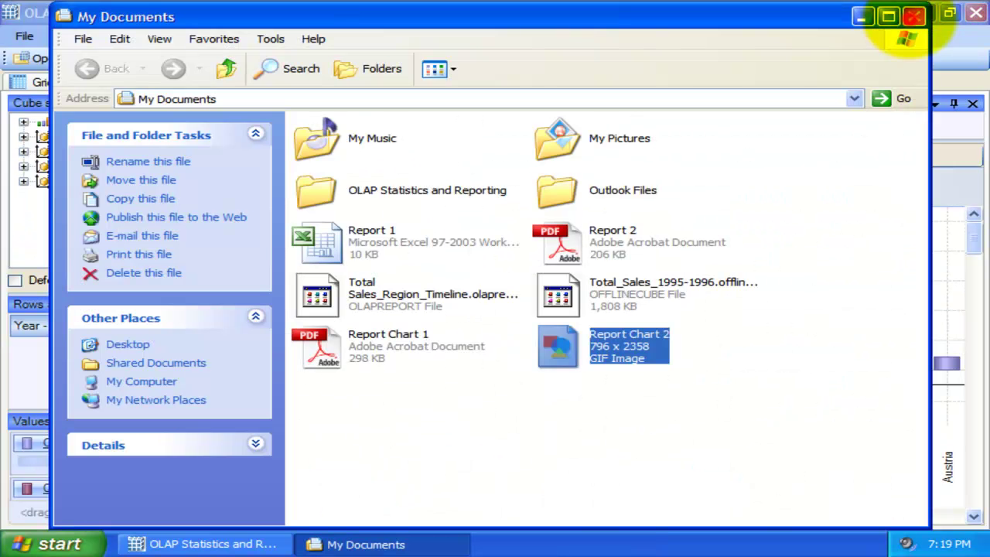
{"action": "left_click", "coordinate": [914, 16]}
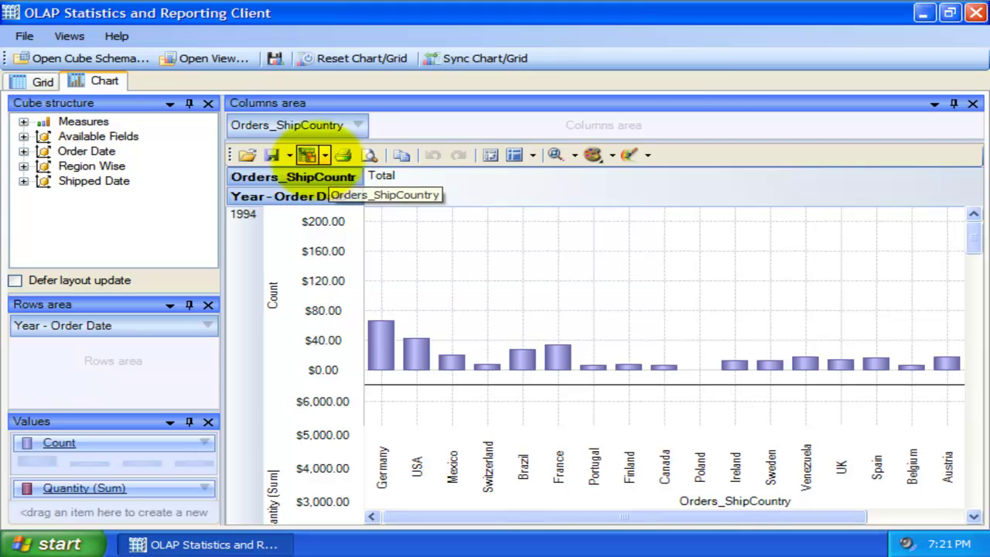
- Review the chart's print settings for page setup, headers and footers, and color and font, then cancel
{"action": "left_click", "coordinate": [343, 155]}
{"action": "left_click", "coordinate": [360, 121]}
{"action": "left_click", "coordinate": [455, 122]}
{"action": "left_click", "coordinate": [528, 120]}
{"action": "left_click", "coordinate": [673, 434]}
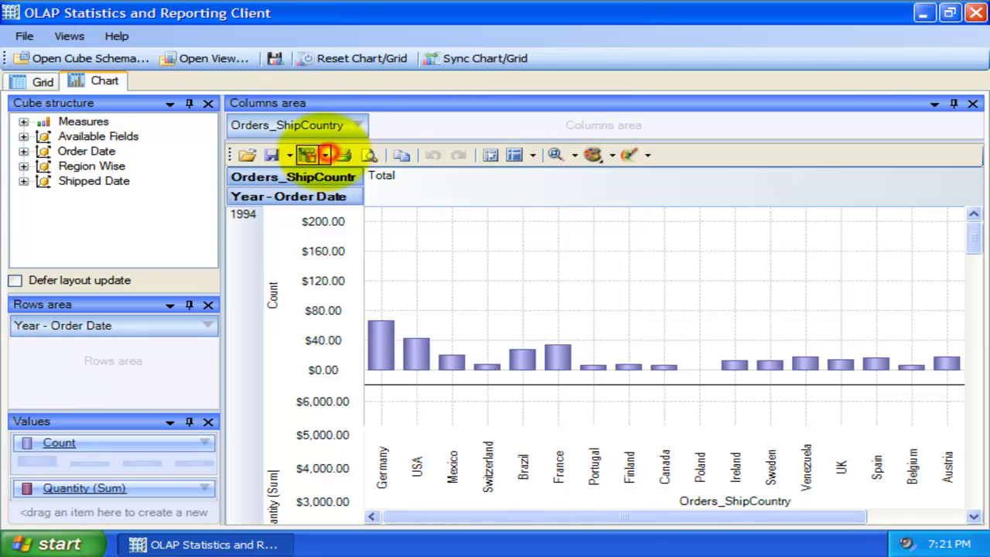
- Review the chart's export settings for print, page setup, headers and footers, and color and font, and accept them
{"action": "left_click", "coordinate": [311, 155]}
{"action": "left_click", "coordinate": [379, 330]}
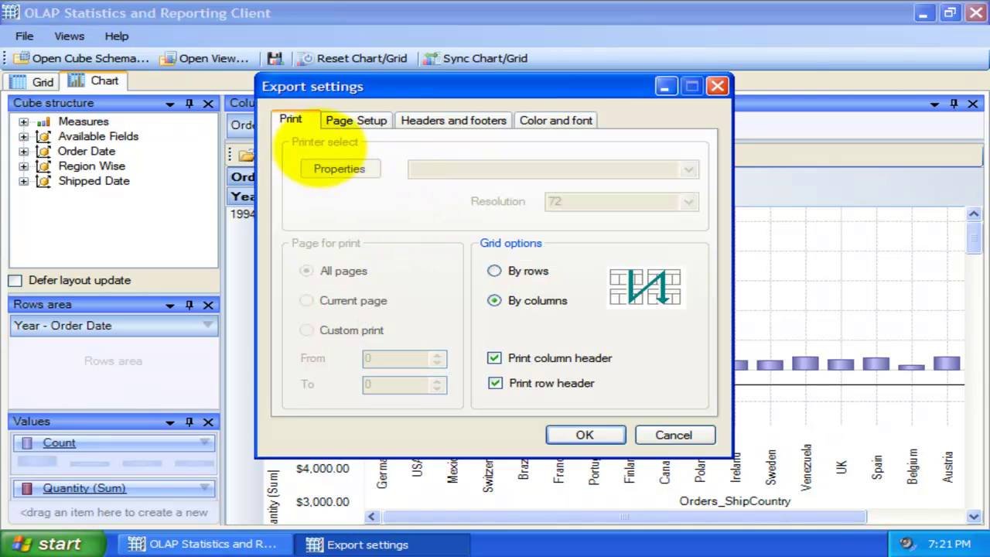
{"action": "left_click", "coordinate": [292, 122]}
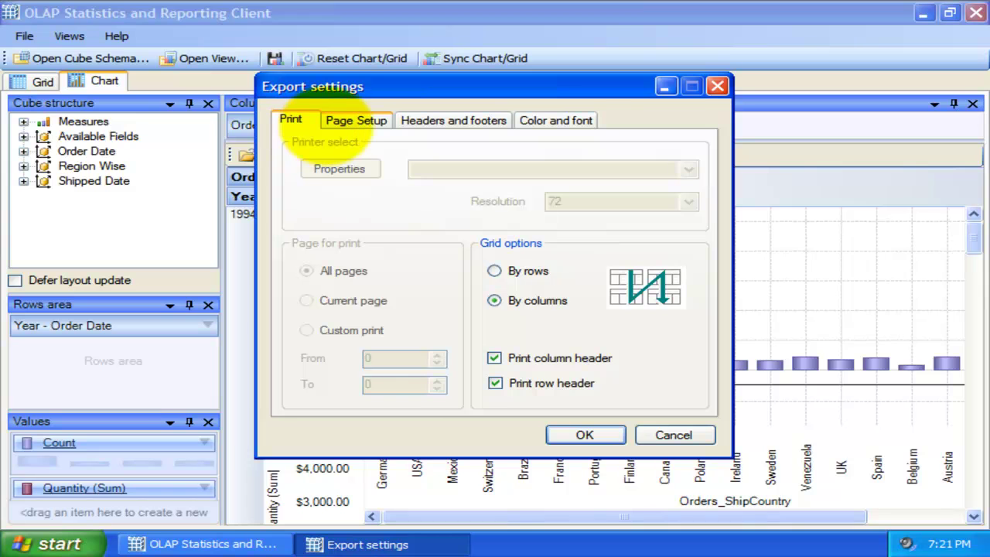
{"action": "left_click", "coordinate": [340, 120]}
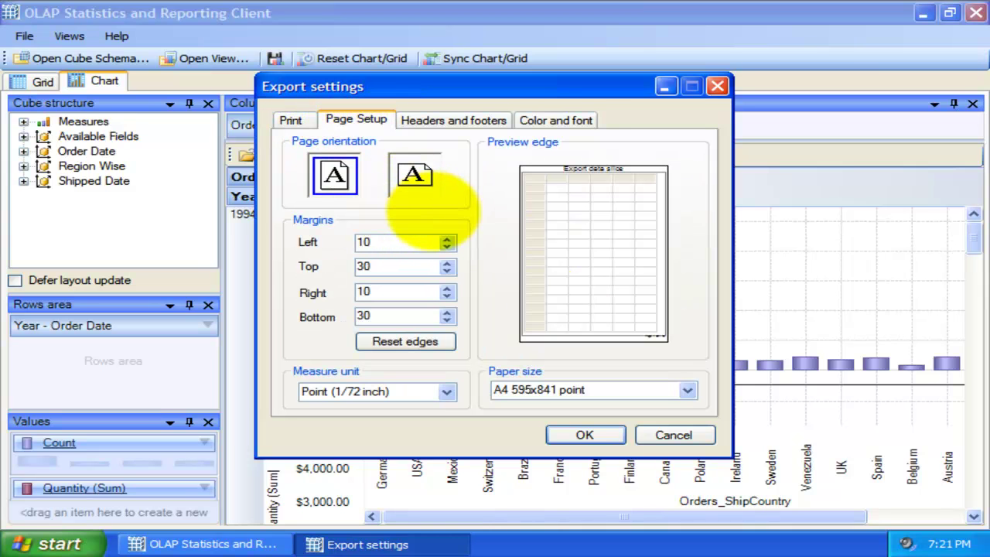
{"action": "left_click", "coordinate": [434, 210]}
{"action": "left_click", "coordinate": [453, 120]}
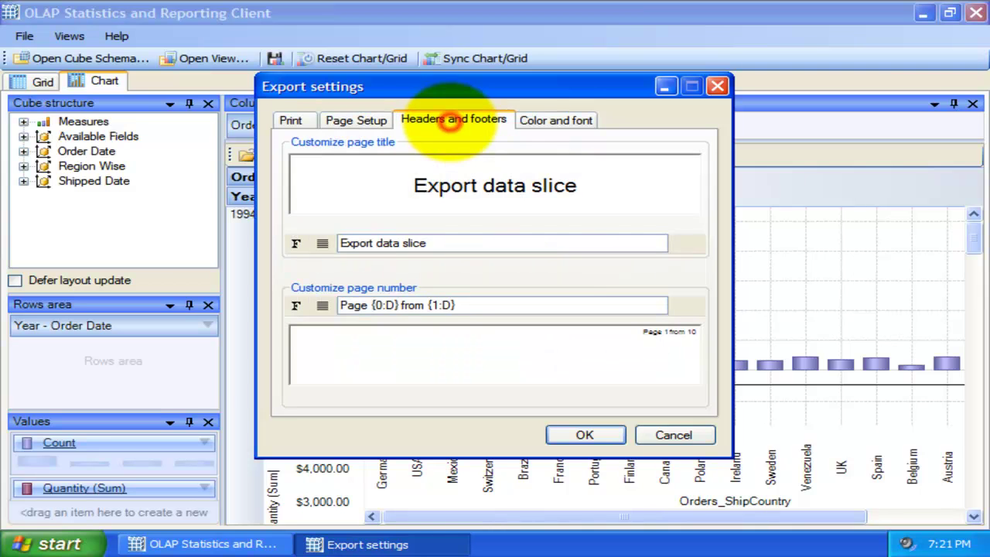
{"action": "left_click", "coordinate": [553, 120]}
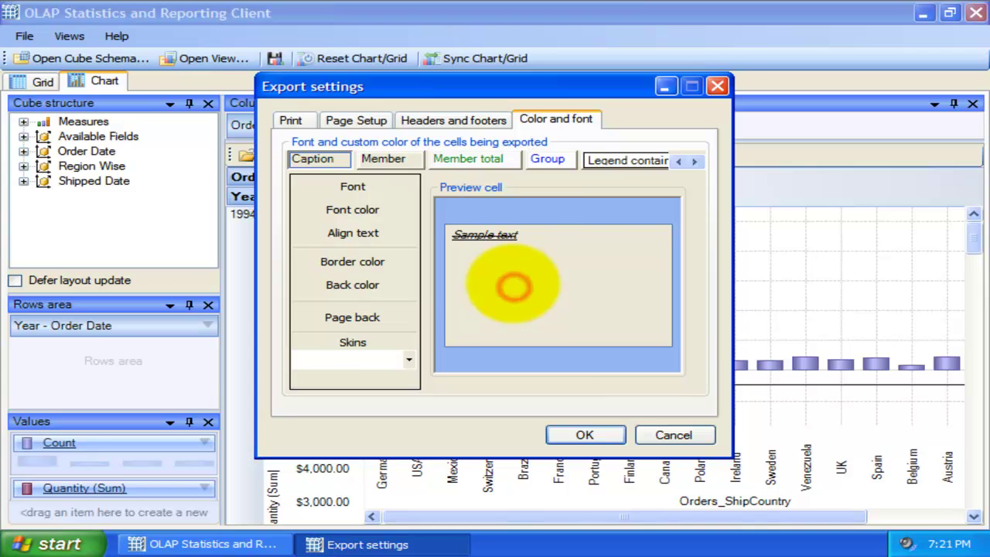
{"action": "left_click", "coordinate": [592, 435]}
- Return to the grid view and dock the Columns area panel along the right side of the data grid
{"action": "left_click", "coordinate": [54, 81]}
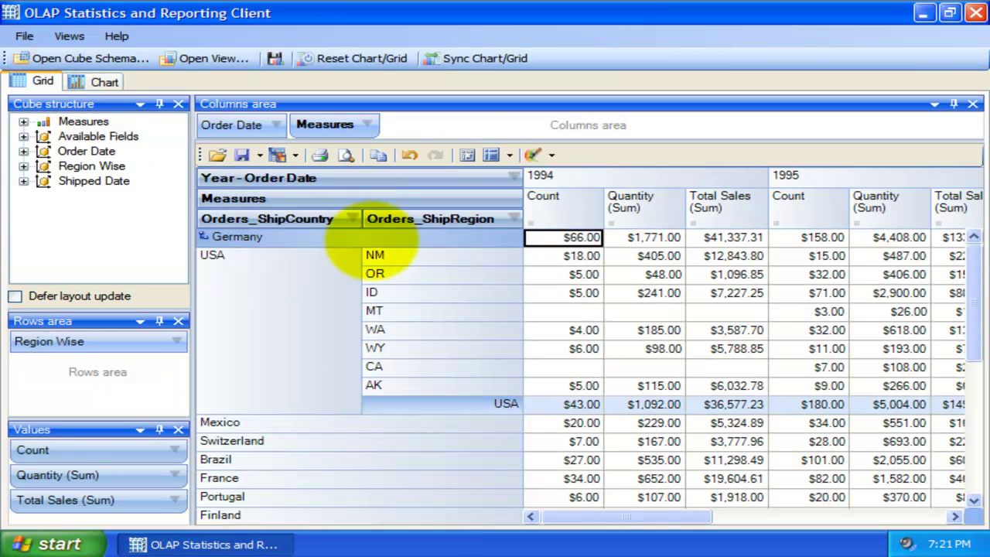
{"action": "left_click", "coordinate": [890, 478]}
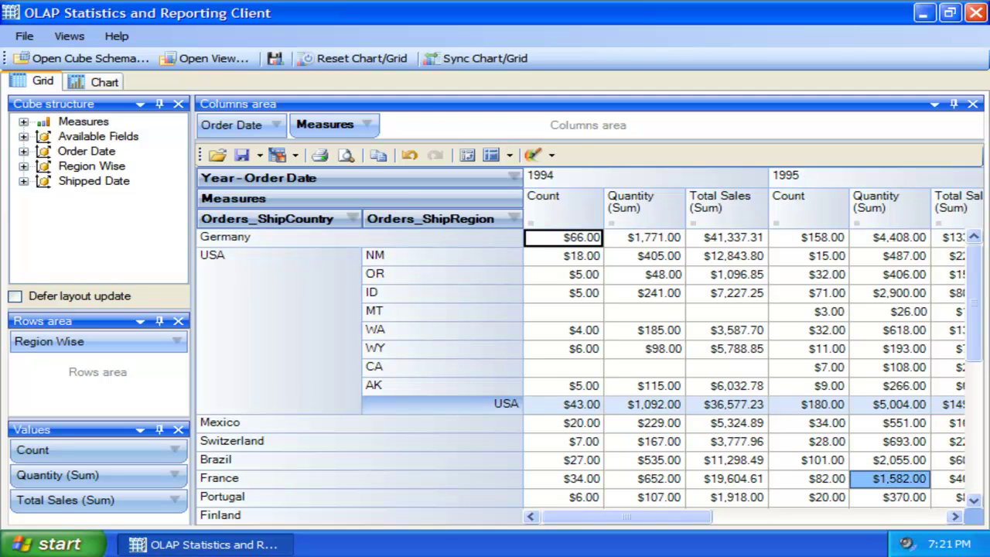
{"action": "left_click", "coordinate": [431, 122]}
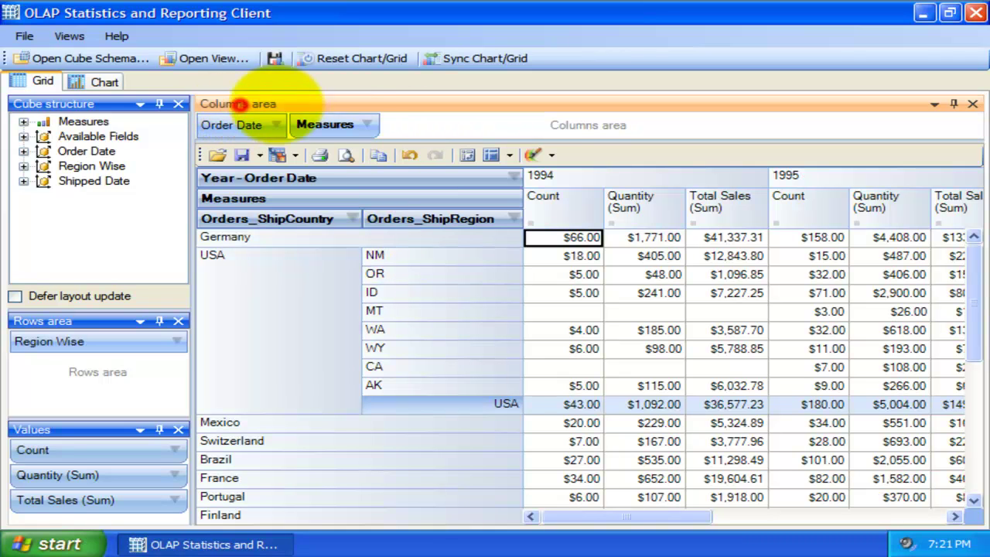
{"action": "left_click_drag", "start_coordinate": [324, 106], "coordinate": [592, 513]}
{"action": "left_click_drag", "start_coordinate": [763, 491], "coordinate": [948, 284]}
- Try out auto-hiding the Cube structure panel and pinning it back beside the grid
{"action": "left_click", "coordinate": [160, 104]}
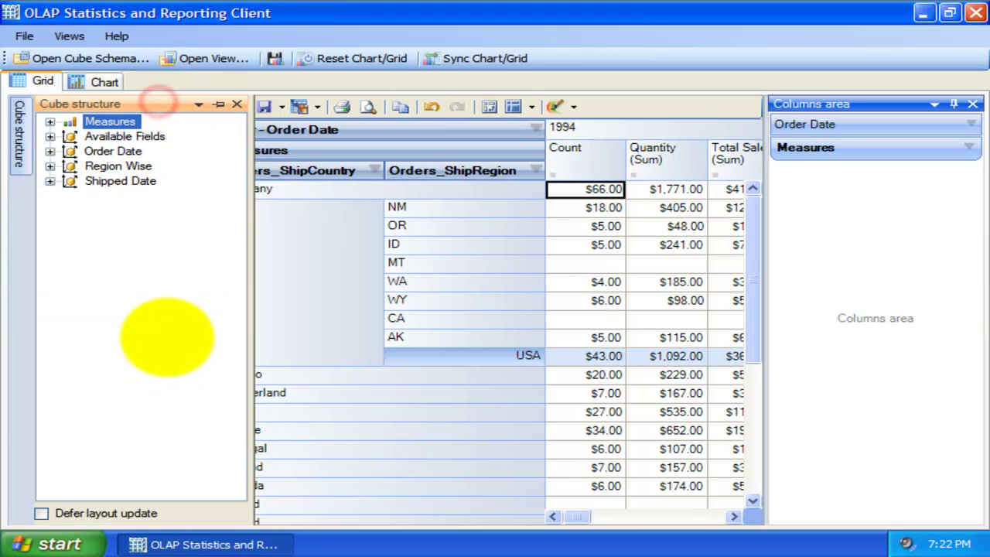
{"action": "left_click", "coordinate": [218, 104]}
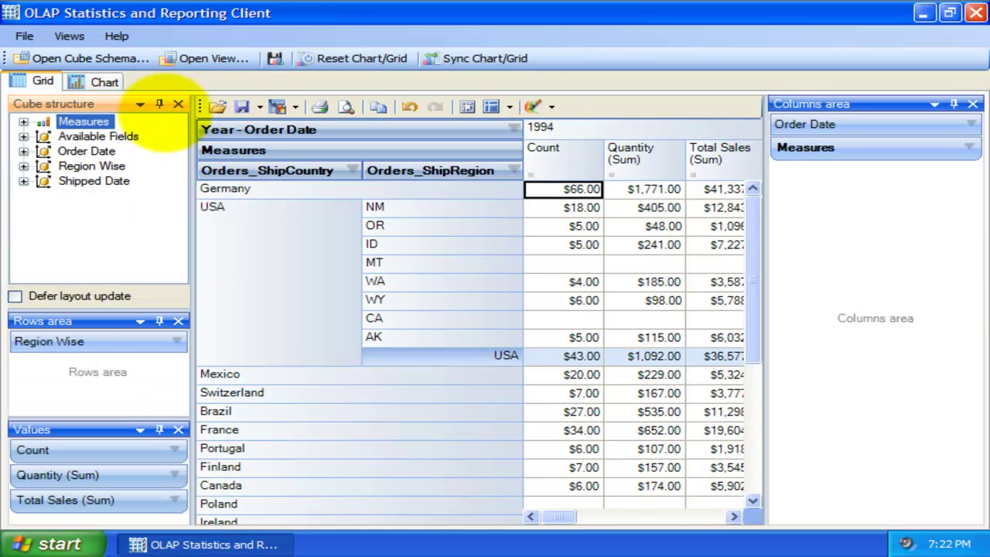
{"action": "left_click", "coordinate": [159, 103]}
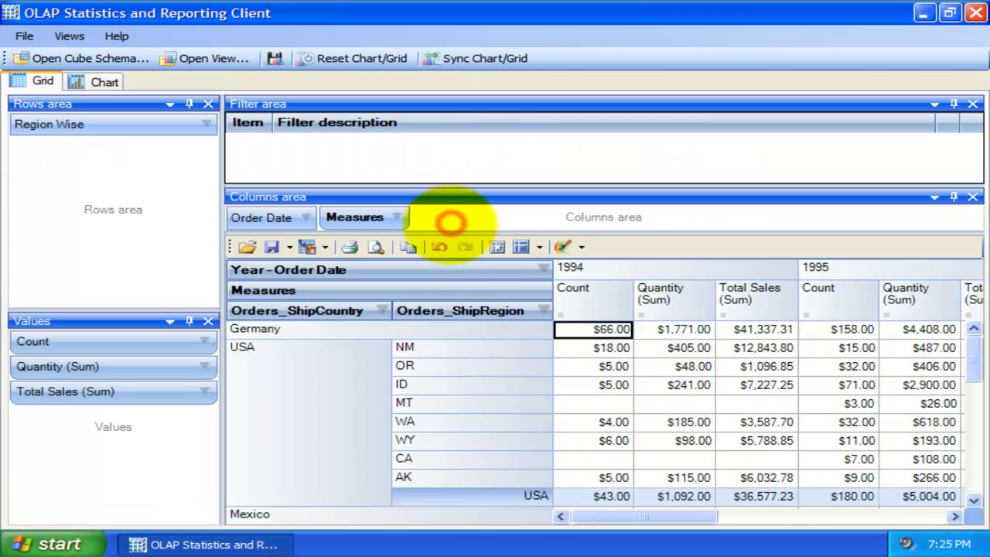
- Set the grid layout to show only the data panel, and switch to the chart view
{"action": "left_click", "coordinate": [539, 246]}
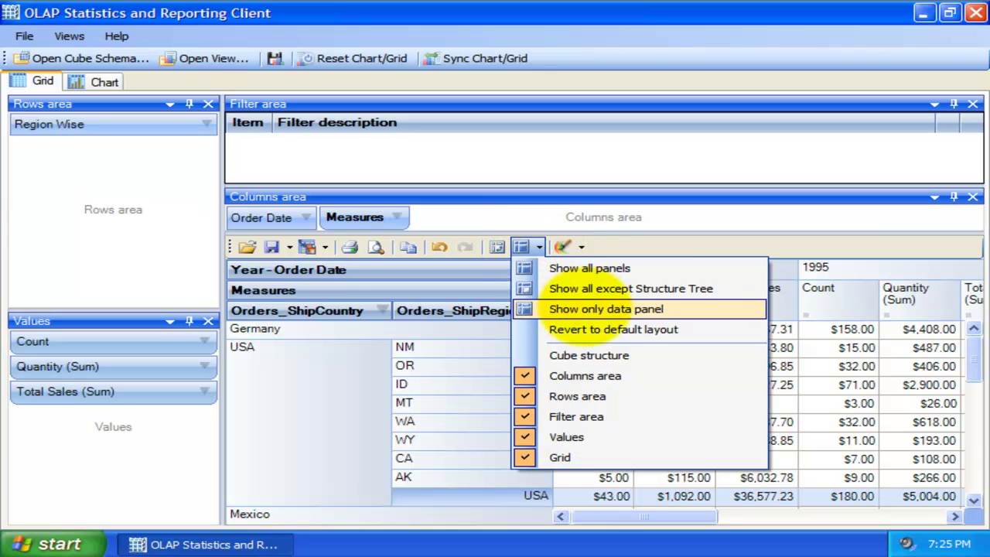
{"action": "left_click", "coordinate": [603, 308]}
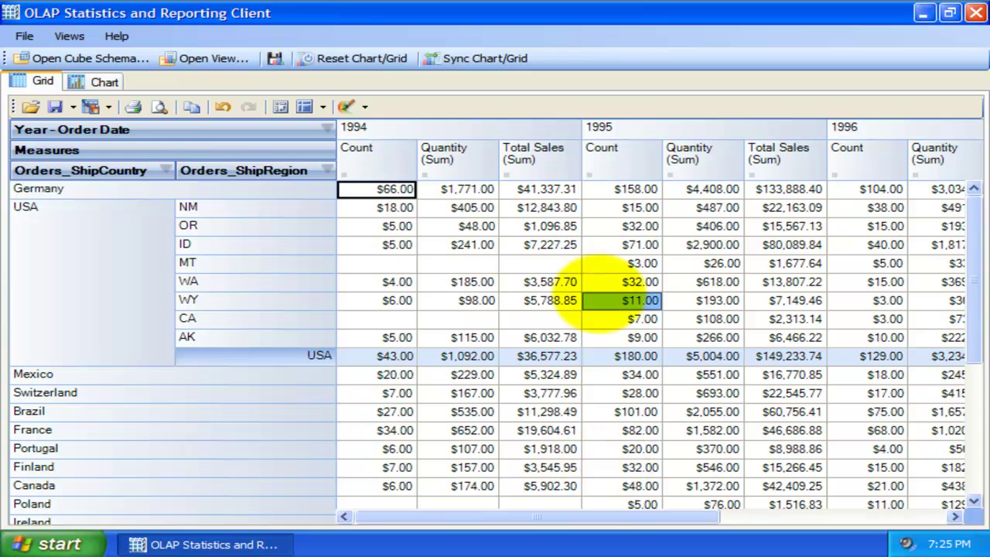
{"action": "left_click", "coordinate": [99, 81]}
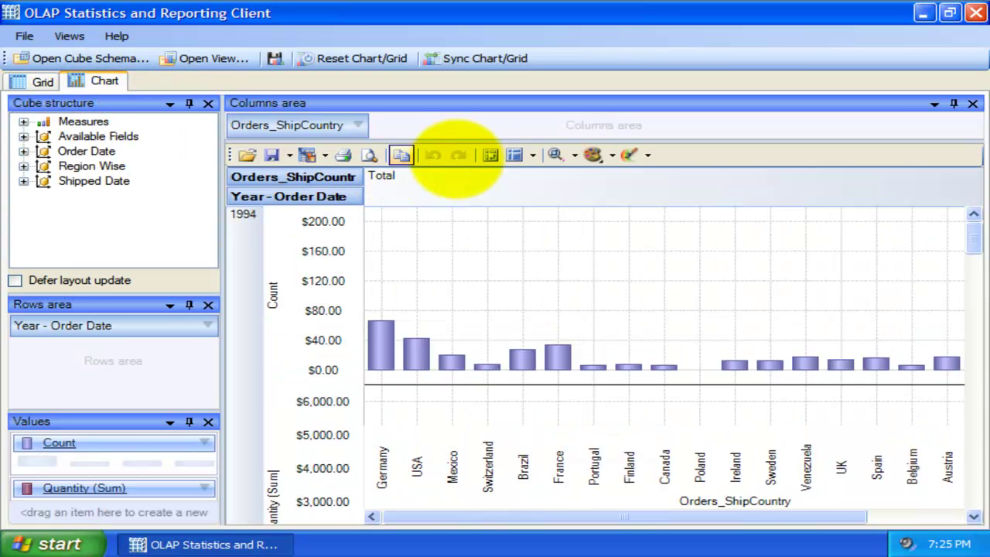
- Set the chart layout to show only the data panel, and return to the grid view
{"action": "left_click", "coordinate": [532, 155]}
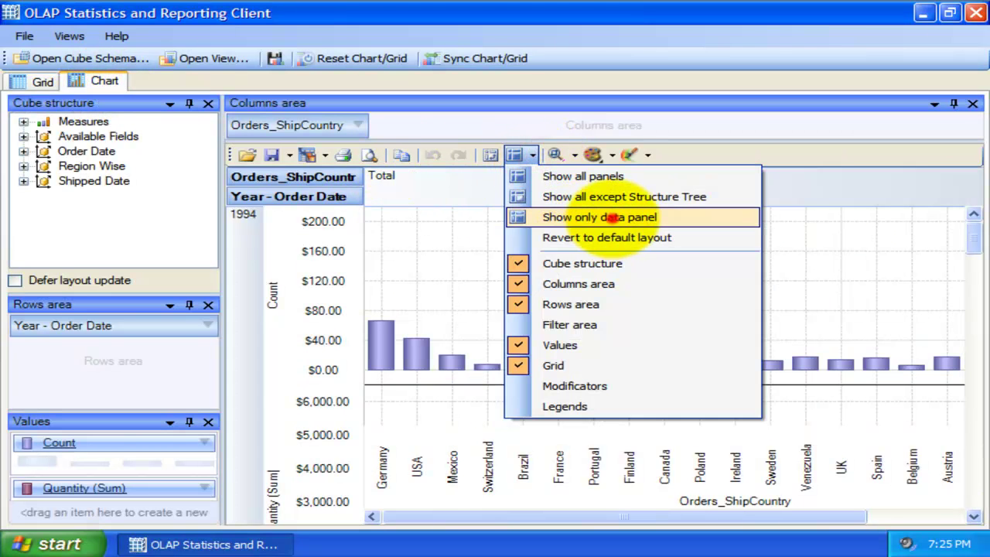
{"action": "left_click", "coordinate": [611, 217]}
{"action": "left_click", "coordinate": [42, 81]}
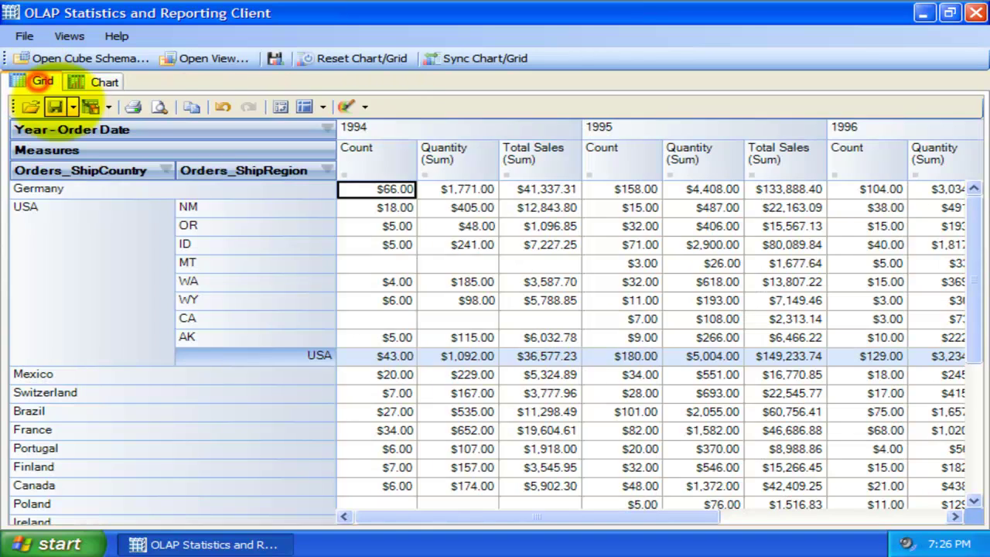
{"action": "mouse_move", "coordinate": [971, 219]}
{"action": "left_mouse_down"}
{"action": "mouse_move", "coordinate": [967, 247]}
{"action": "mouse_move", "coordinate": [961, 203]}
{"action": "left_mouse_up"}
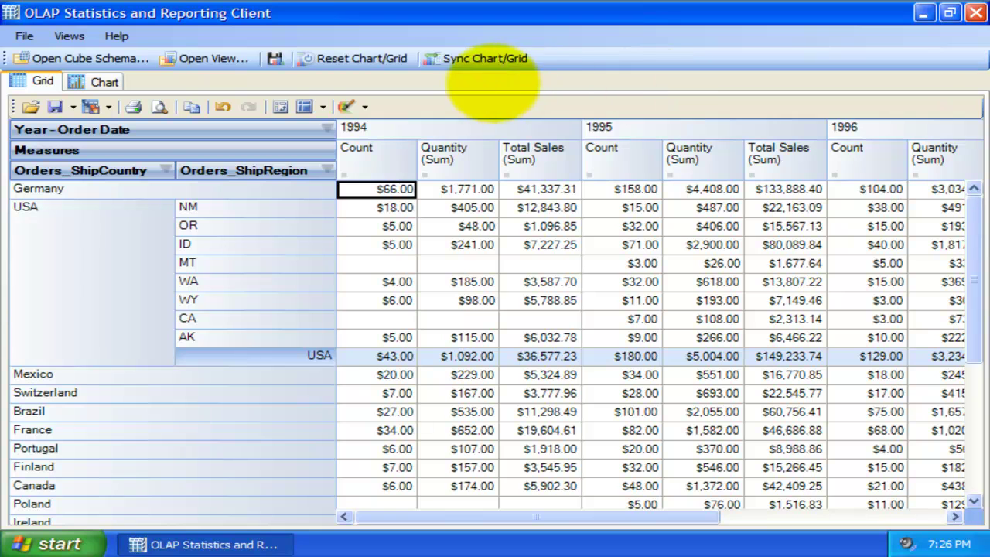
- Show all panels in the grid view and in the chart view
{"action": "left_click", "coordinate": [321, 106]}
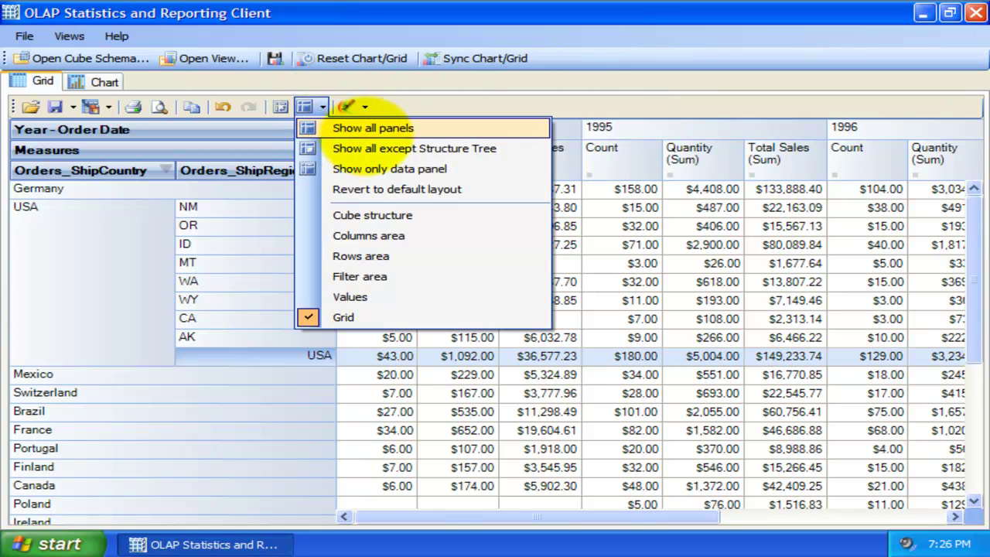
{"action": "left_click", "coordinate": [372, 128]}
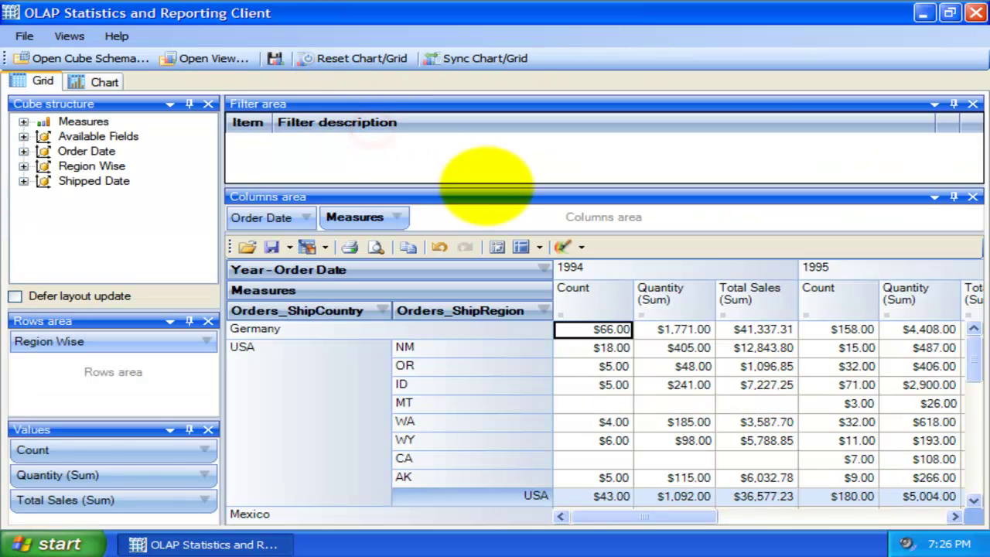
{"action": "left_click", "coordinate": [100, 81]}
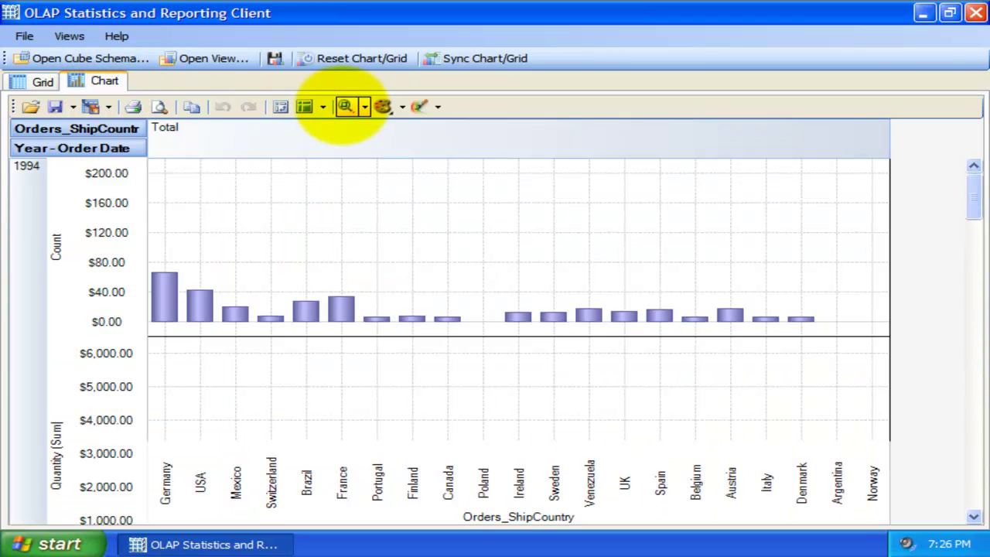
{"action": "left_click", "coordinate": [323, 107]}
{"action": "left_click", "coordinate": [337, 128]}
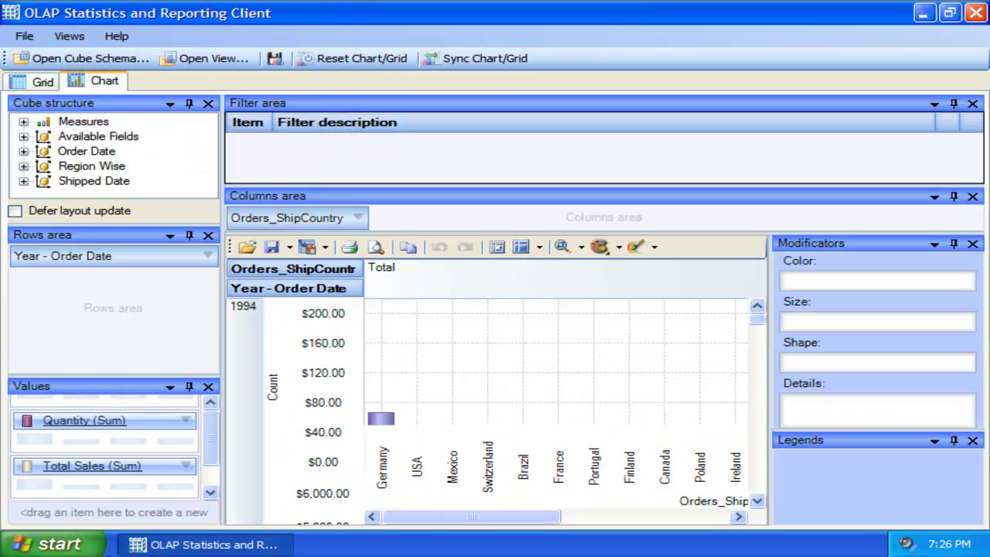
- Make the chart's Filter area slightly shorter so the Columns area below it gets taller
{"action": "left_click", "coordinate": [579, 302]}
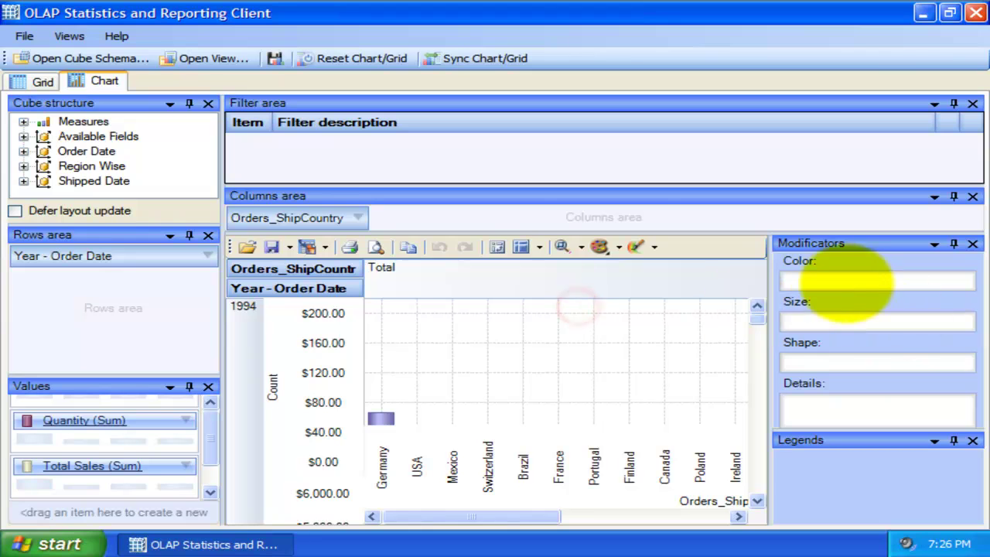
{"action": "left_click_drag", "start_coordinate": [626, 188], "coordinate": [625, 169]}
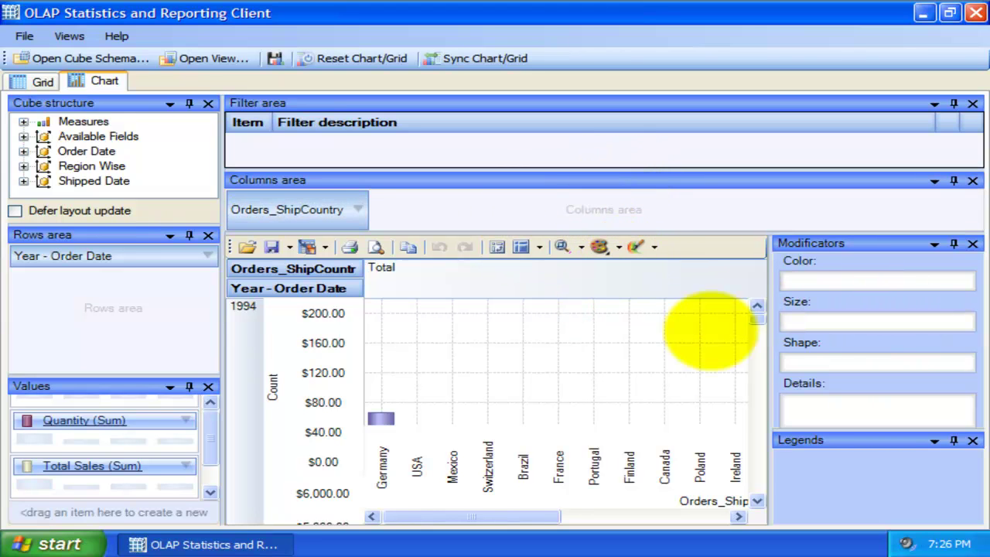
{"action": "left_click", "coordinate": [360, 336]}
- Return to the grid, try expanding Germany into its regions, and collapse the Germany and USA rows to country level
{"action": "left_click", "coordinate": [38, 82]}
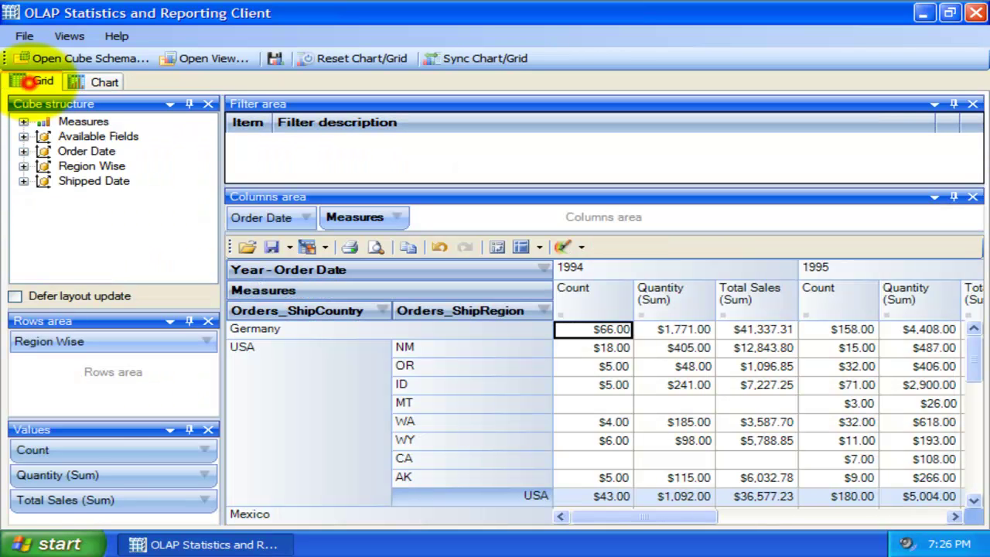
{"action": "mouse_move", "coordinate": [973, 351]}
{"action": "left_mouse_down"}
{"action": "mouse_move", "coordinate": [973, 442]}
{"action": "mouse_move", "coordinate": [976, 356]}
{"action": "left_mouse_up"}
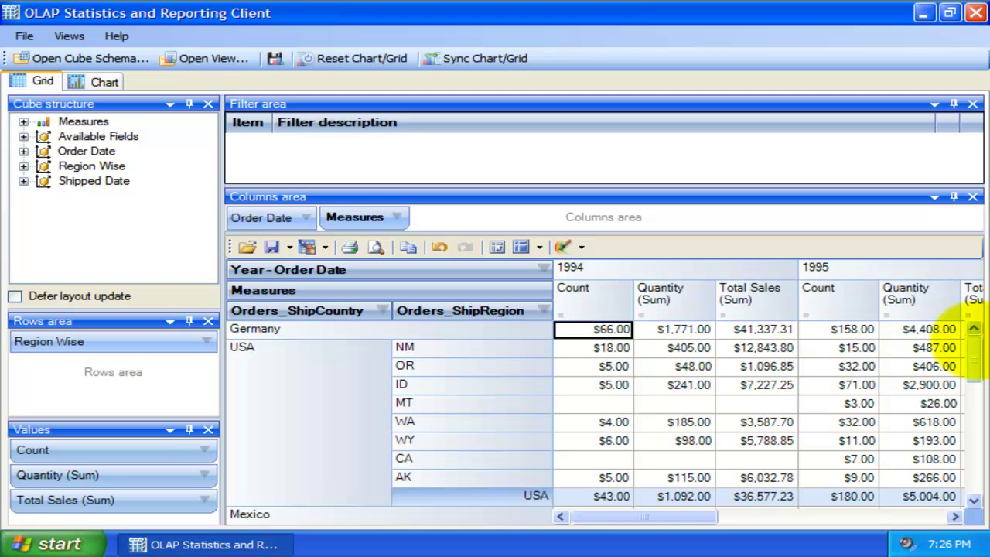
{"action": "left_click", "coordinate": [233, 328]}
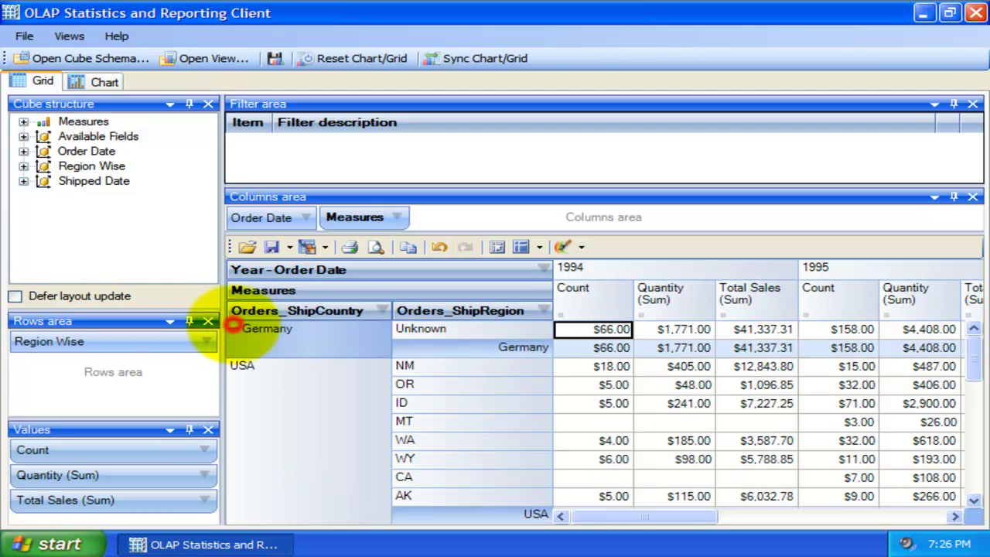
{"action": "left_click", "coordinate": [234, 328]}
{"action": "left_click", "coordinate": [233, 346]}
{"action": "left_click", "coordinate": [232, 346]}
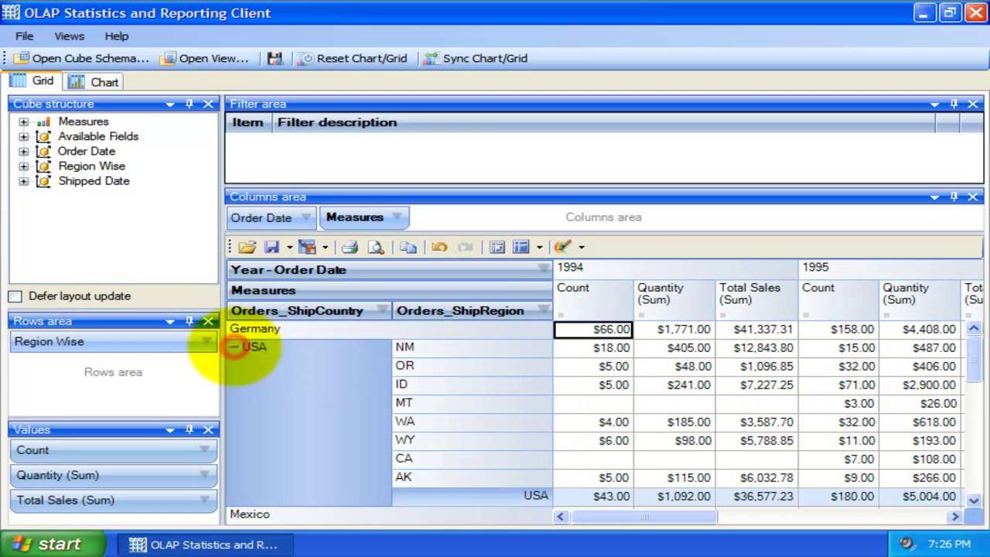
{"action": "left_click", "coordinate": [233, 346]}
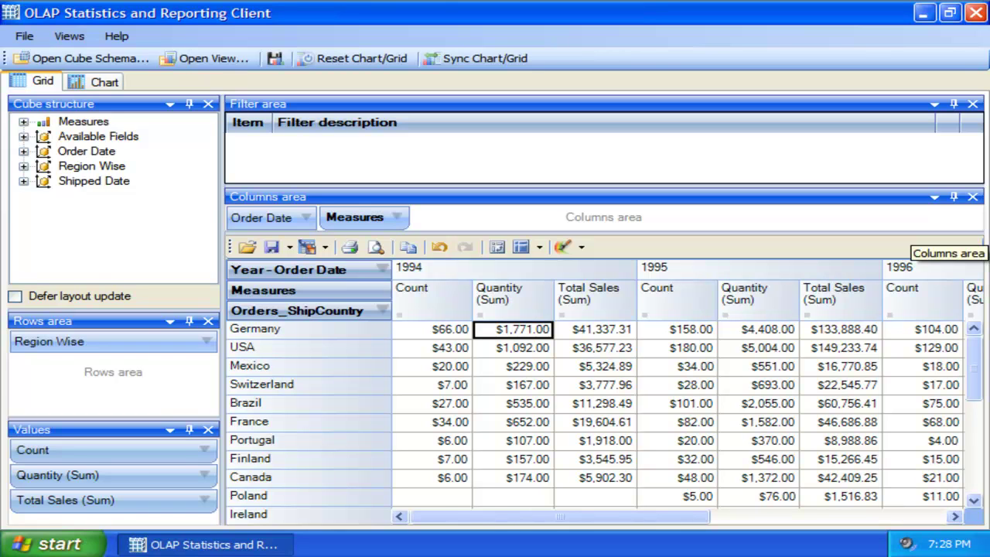
- Open the Help & Documentation PDF in Adobe Reader
{"action": "left_click", "coordinate": [117, 36]}
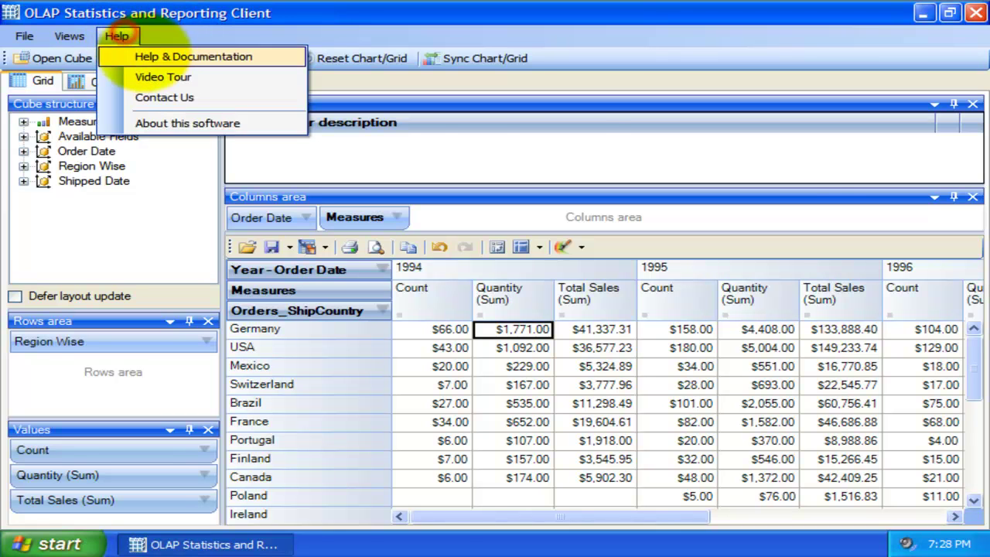
{"action": "left_click", "coordinate": [162, 56]}
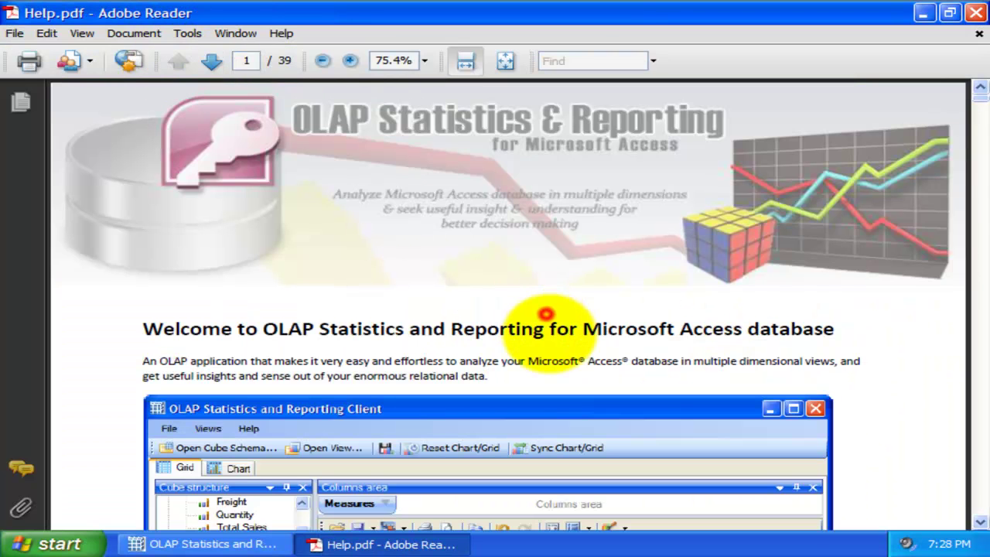